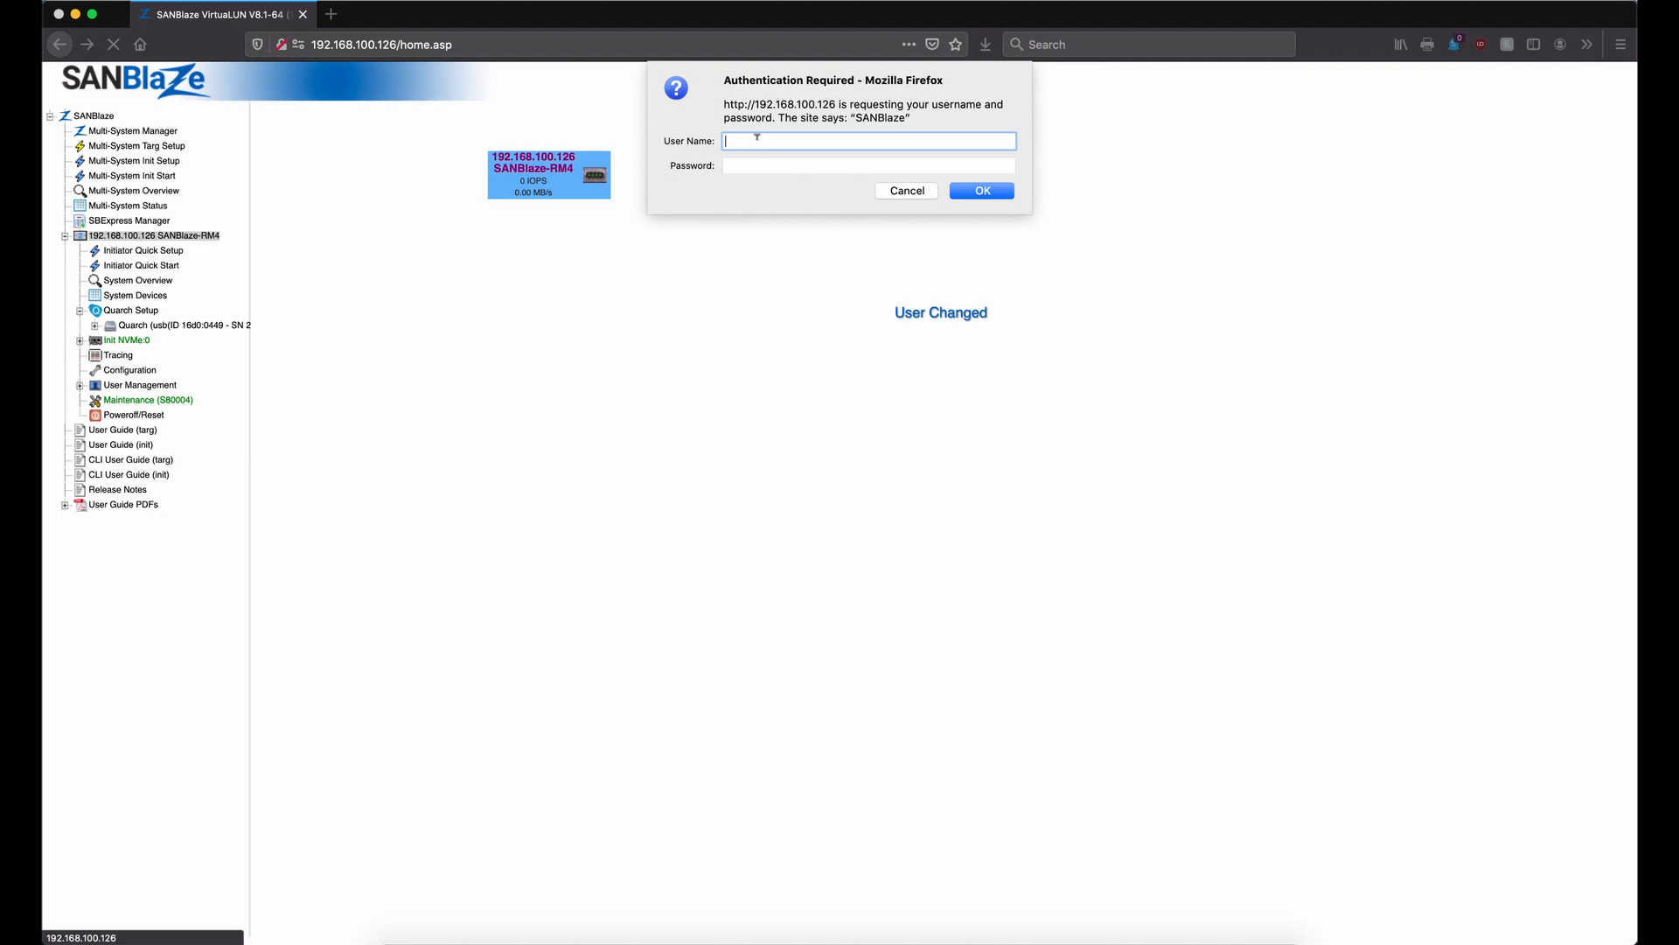
Enter the appliance username and account password in the authentication dialog and submit
text(system)
key(Tab)
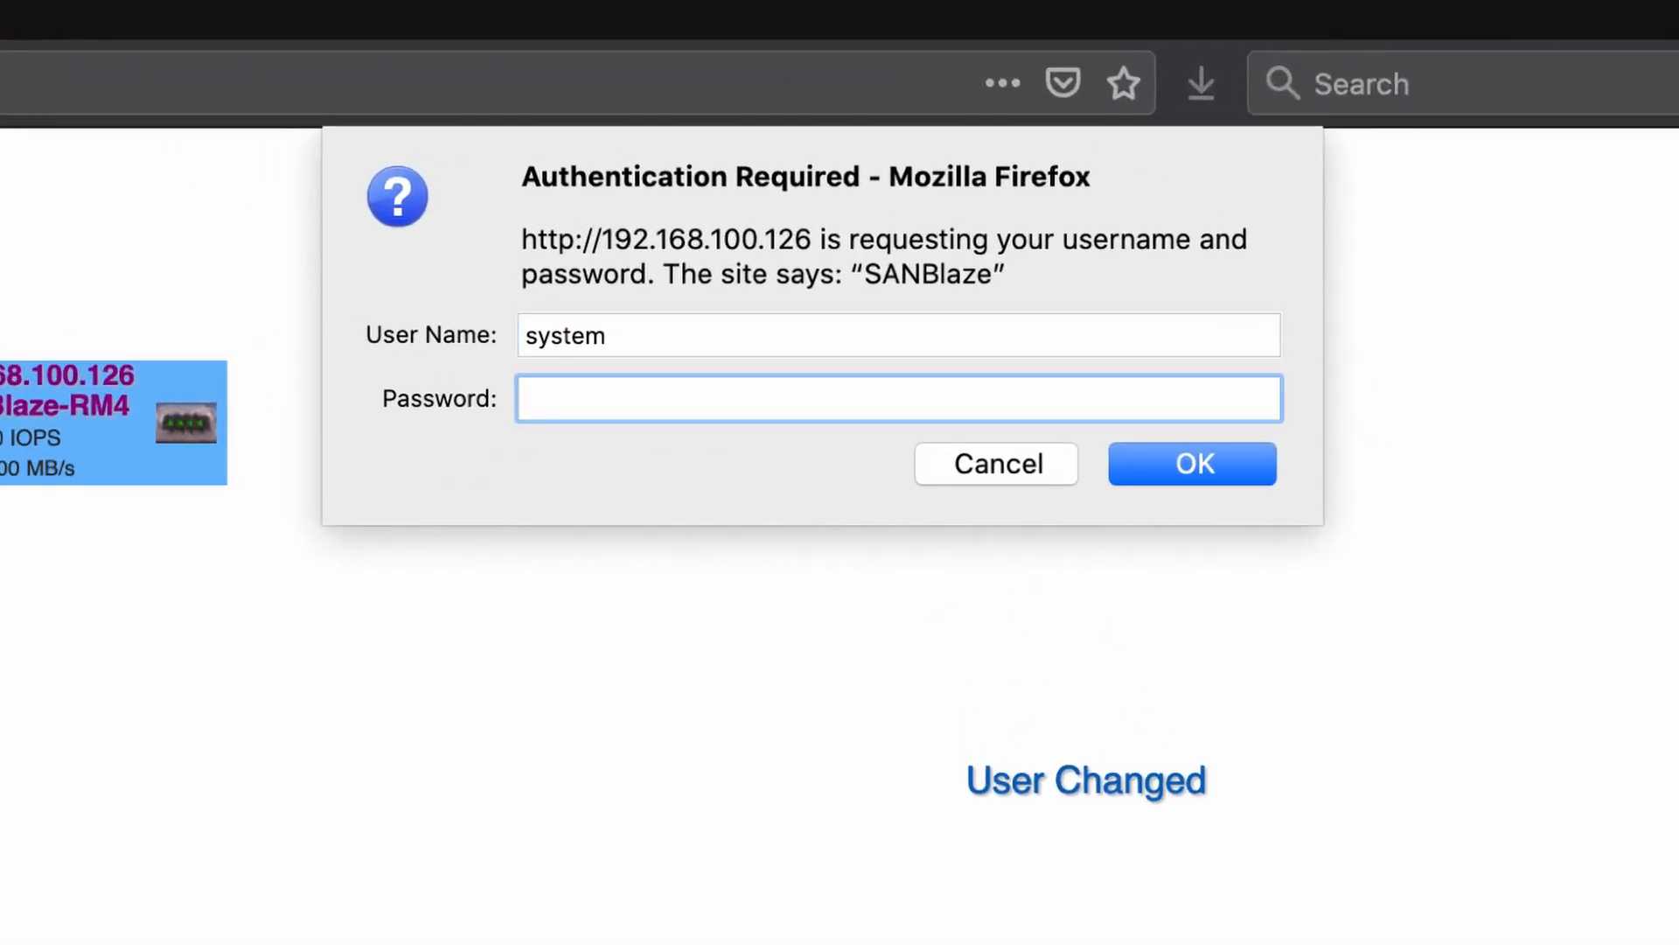
text(SA)
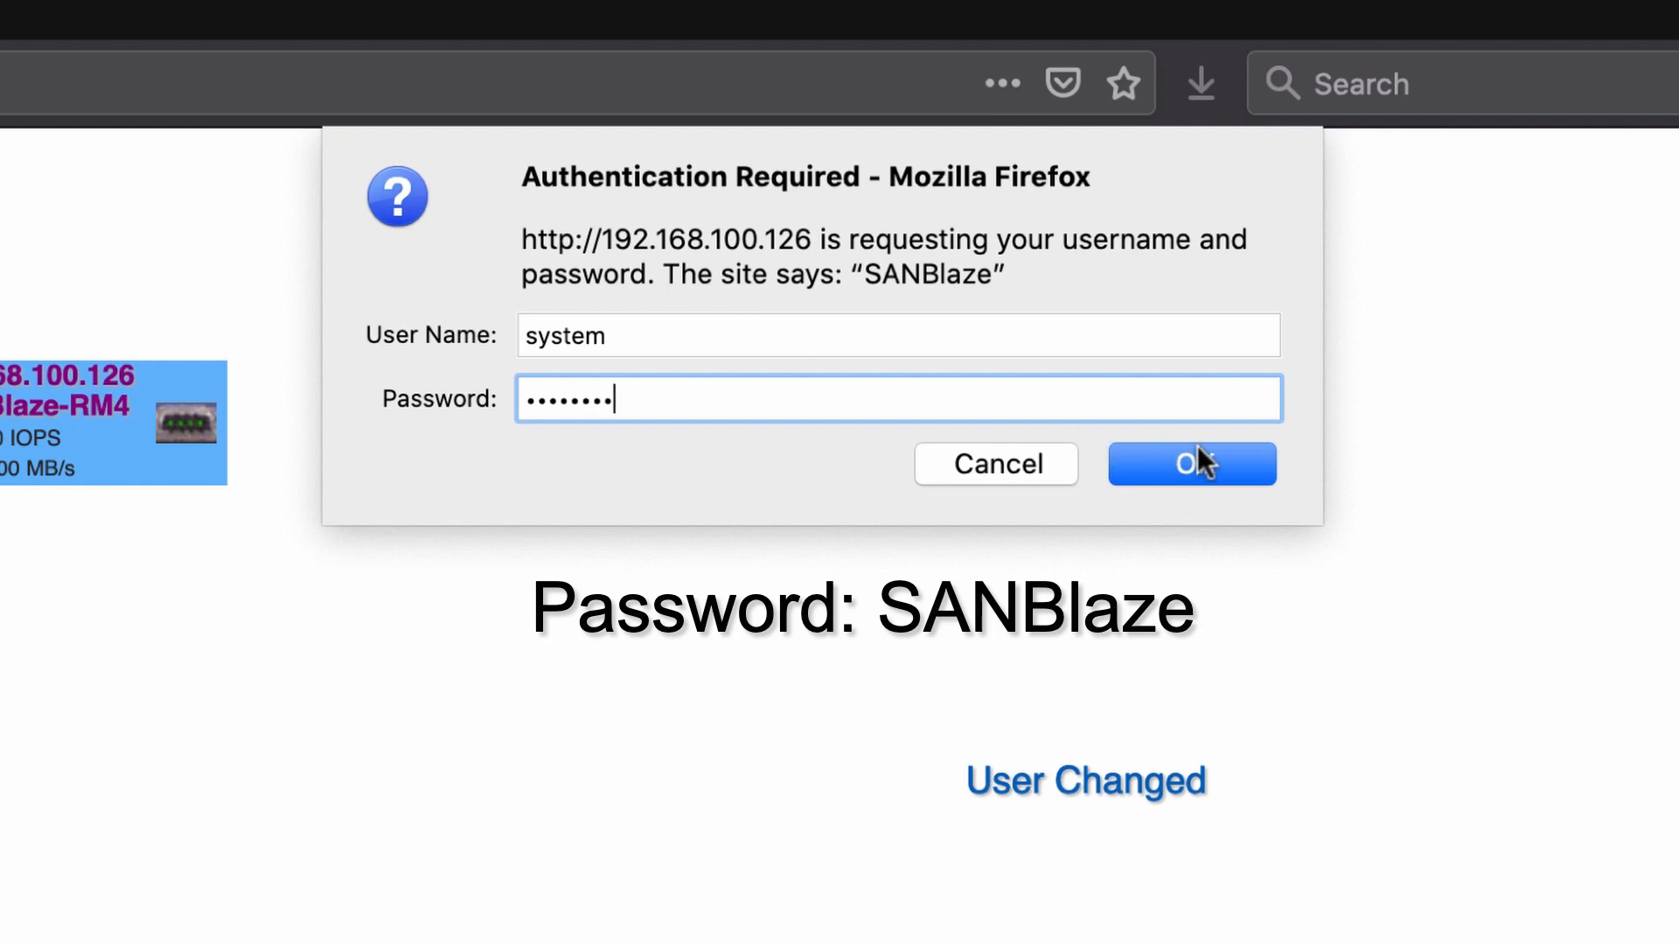
click(1195, 460)
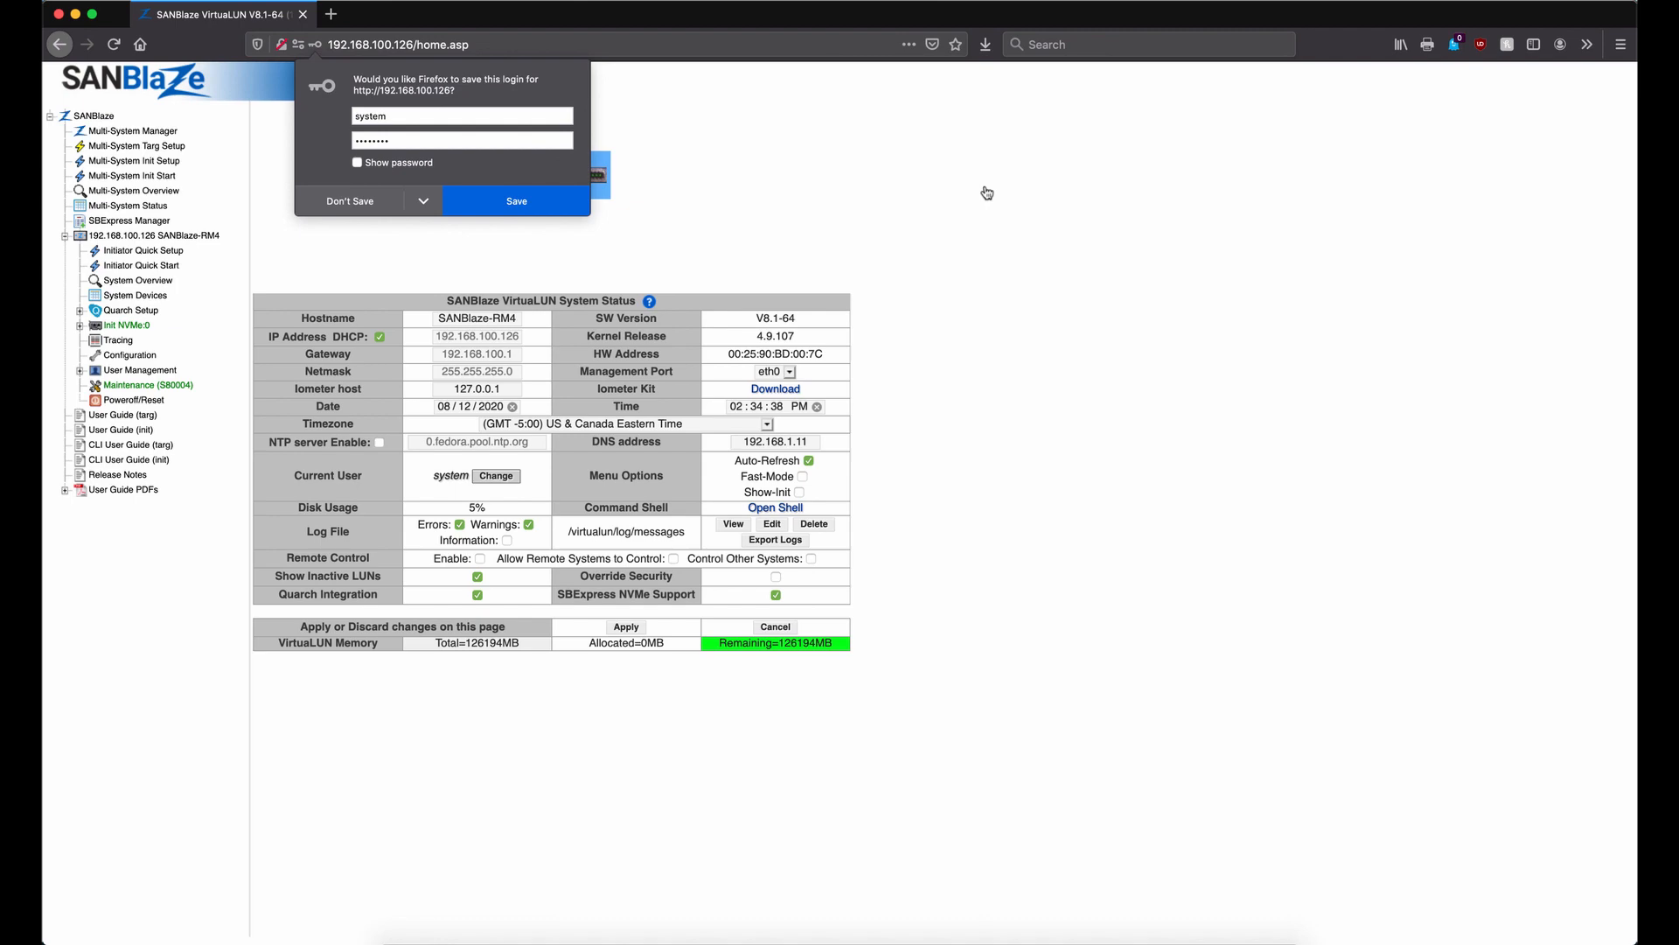
Decline saving the login and open SBExpress Manager to view the drive slot readings
click(365, 207)
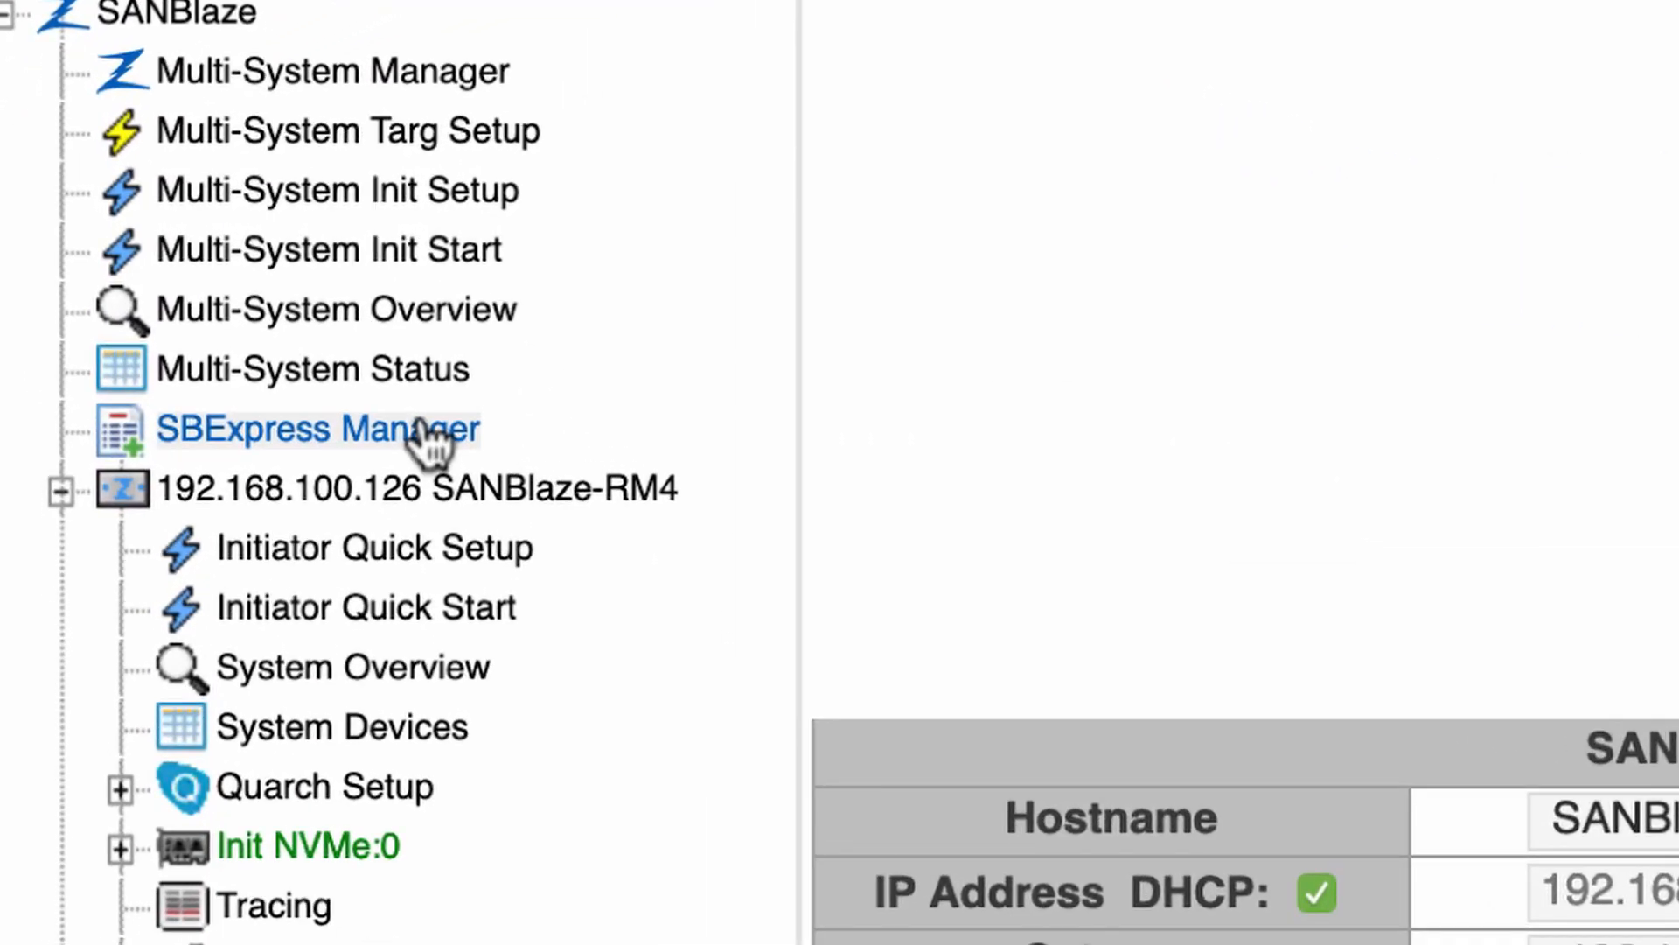
click(426, 433)
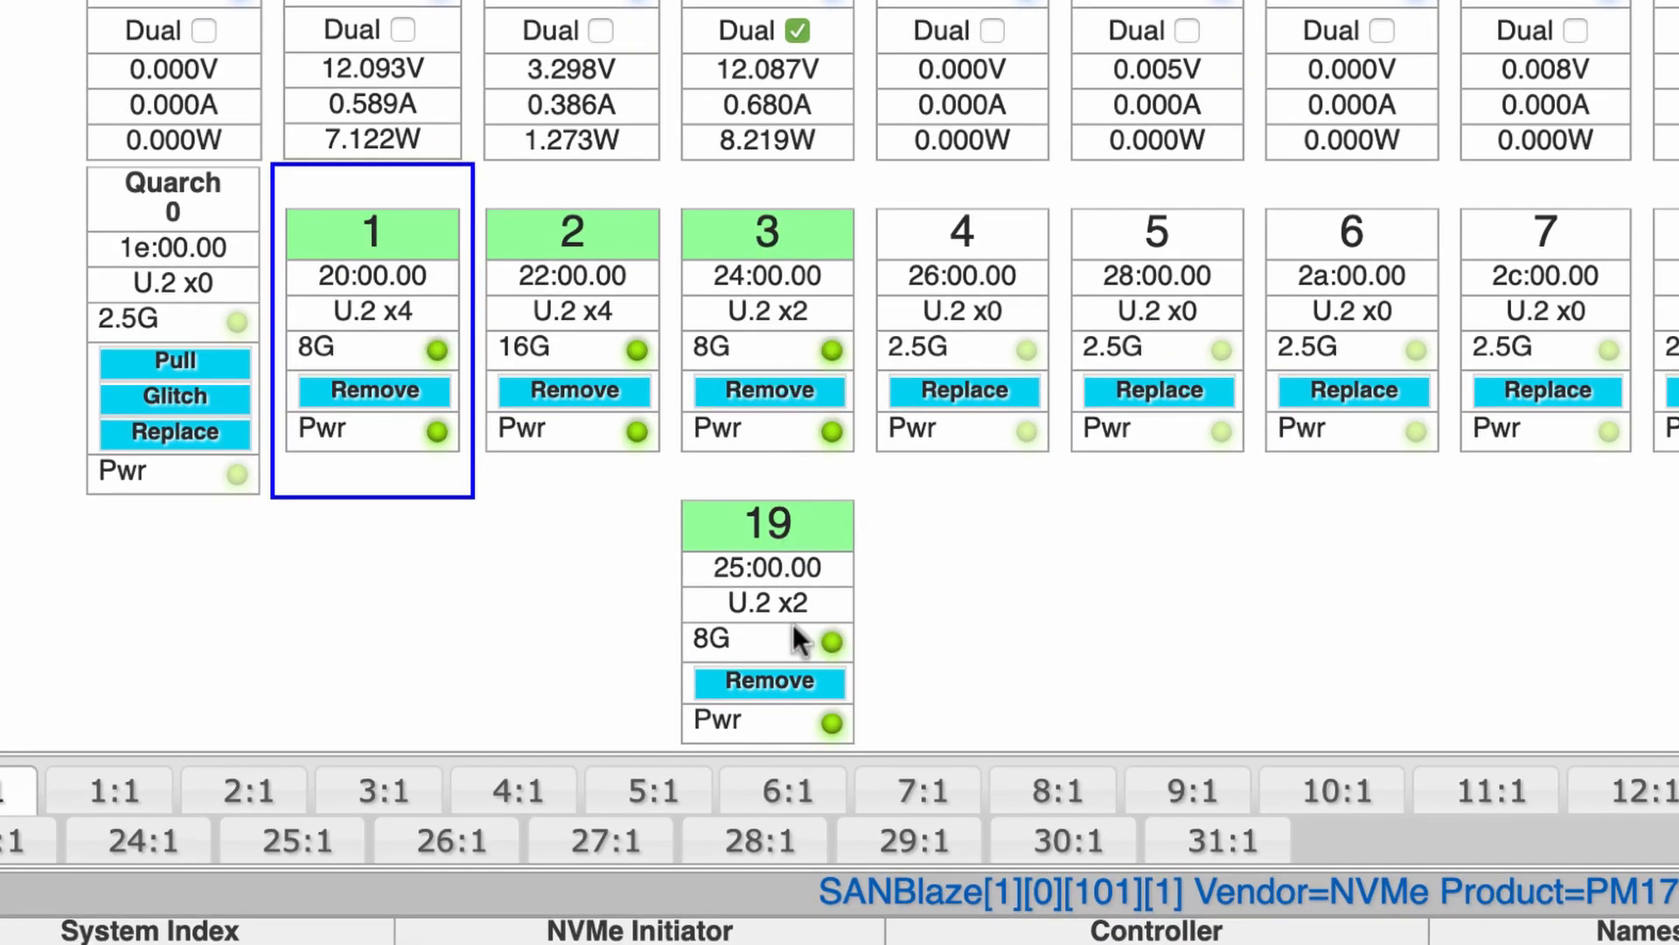
mouse_move(794, 647)
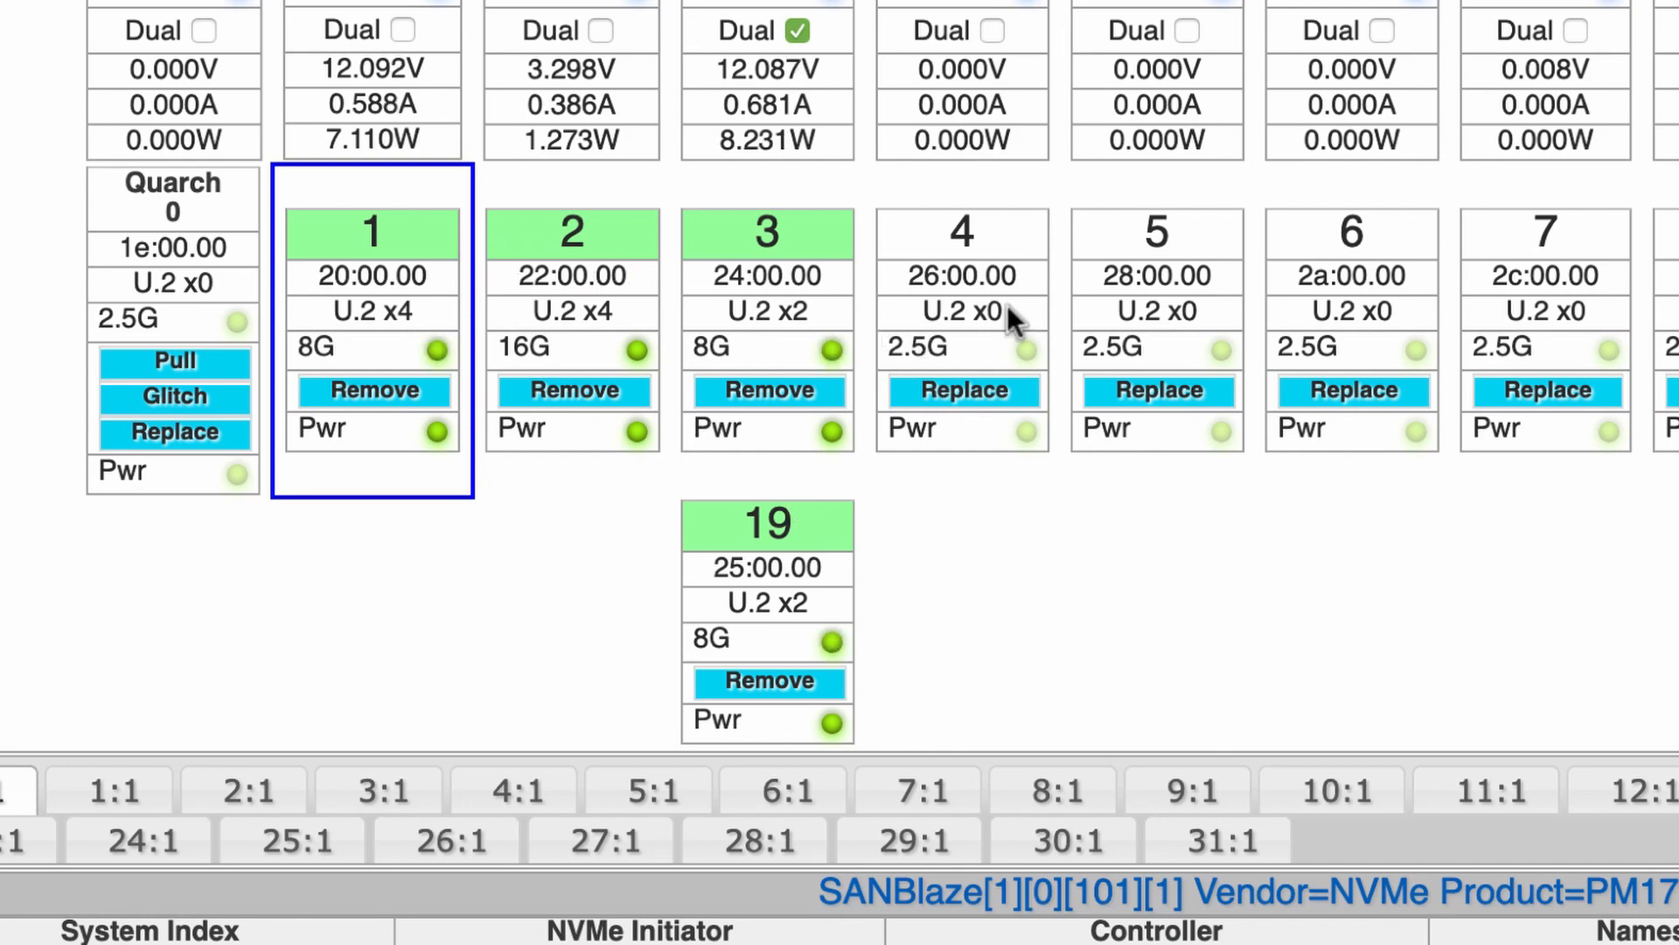
Select the slot 1 drive and expand Sections 01, 02 and 03 of the certification test tree
click(420, 255)
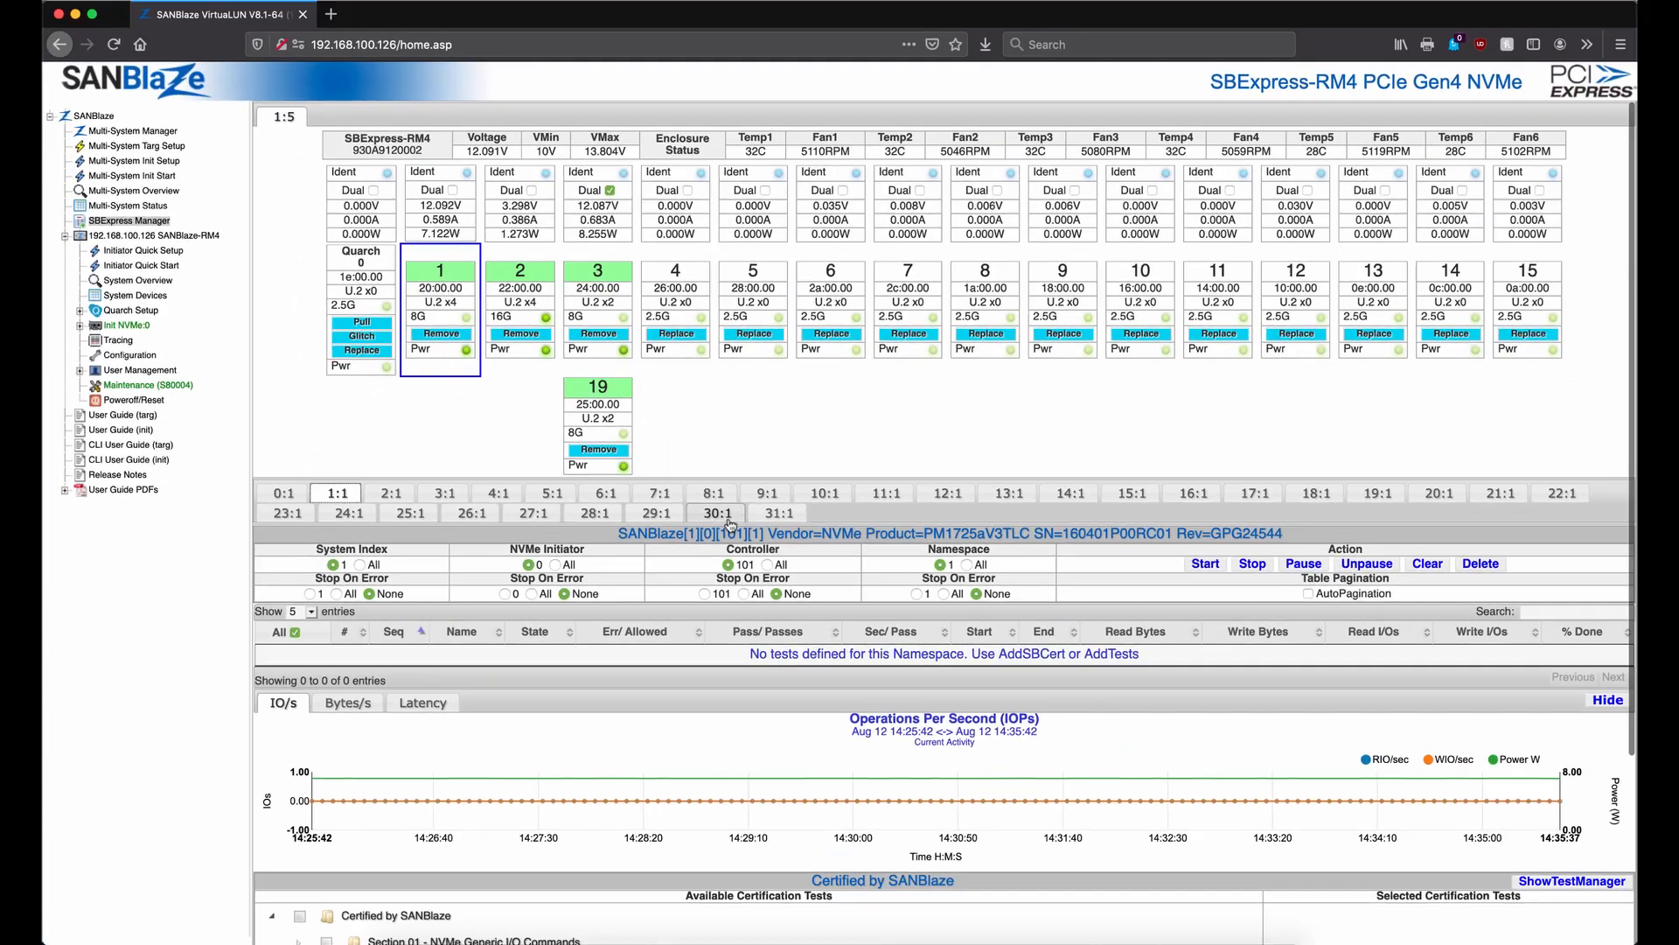
scroll(731, 523, down, 5)
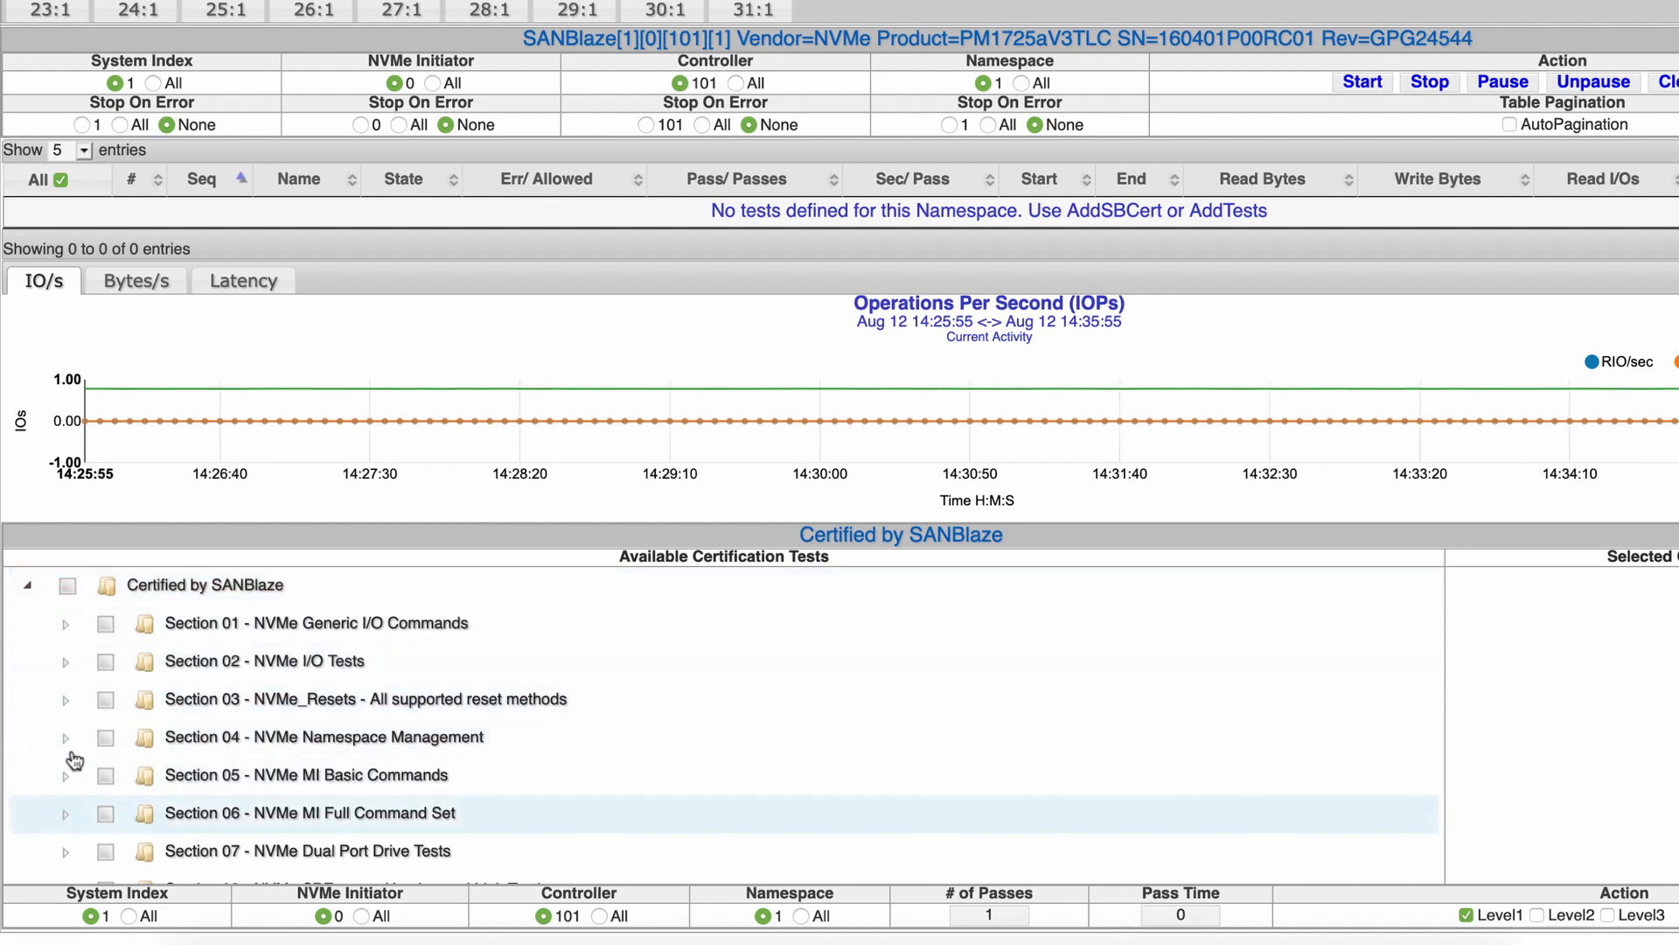
click(68, 626)
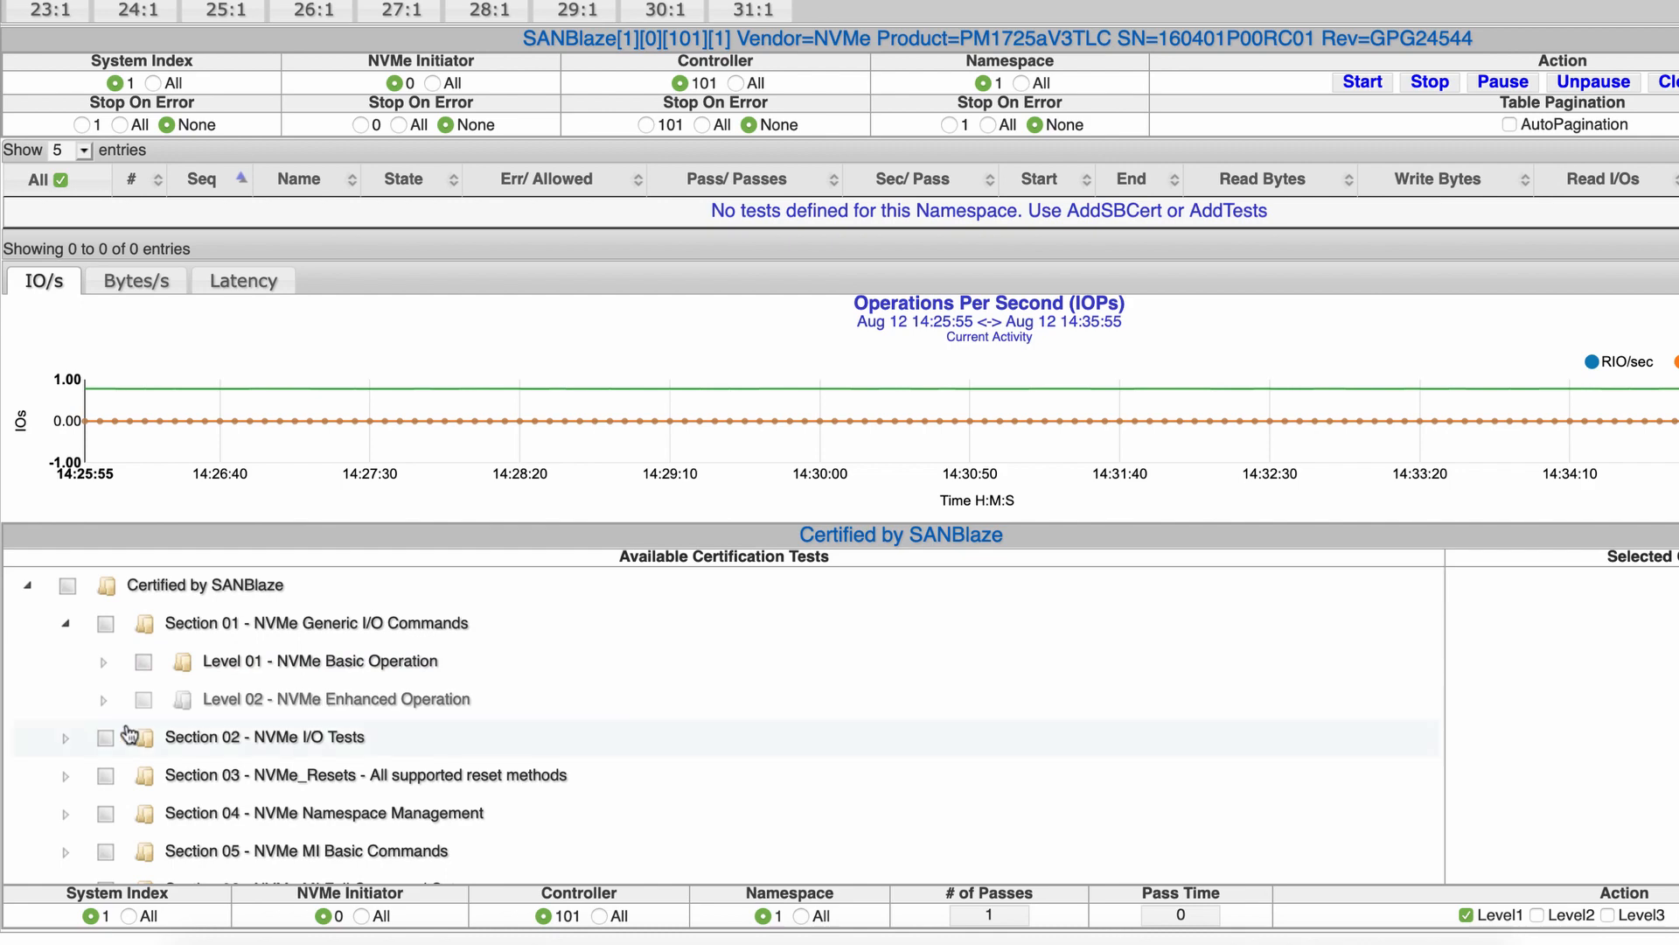
click(66, 739)
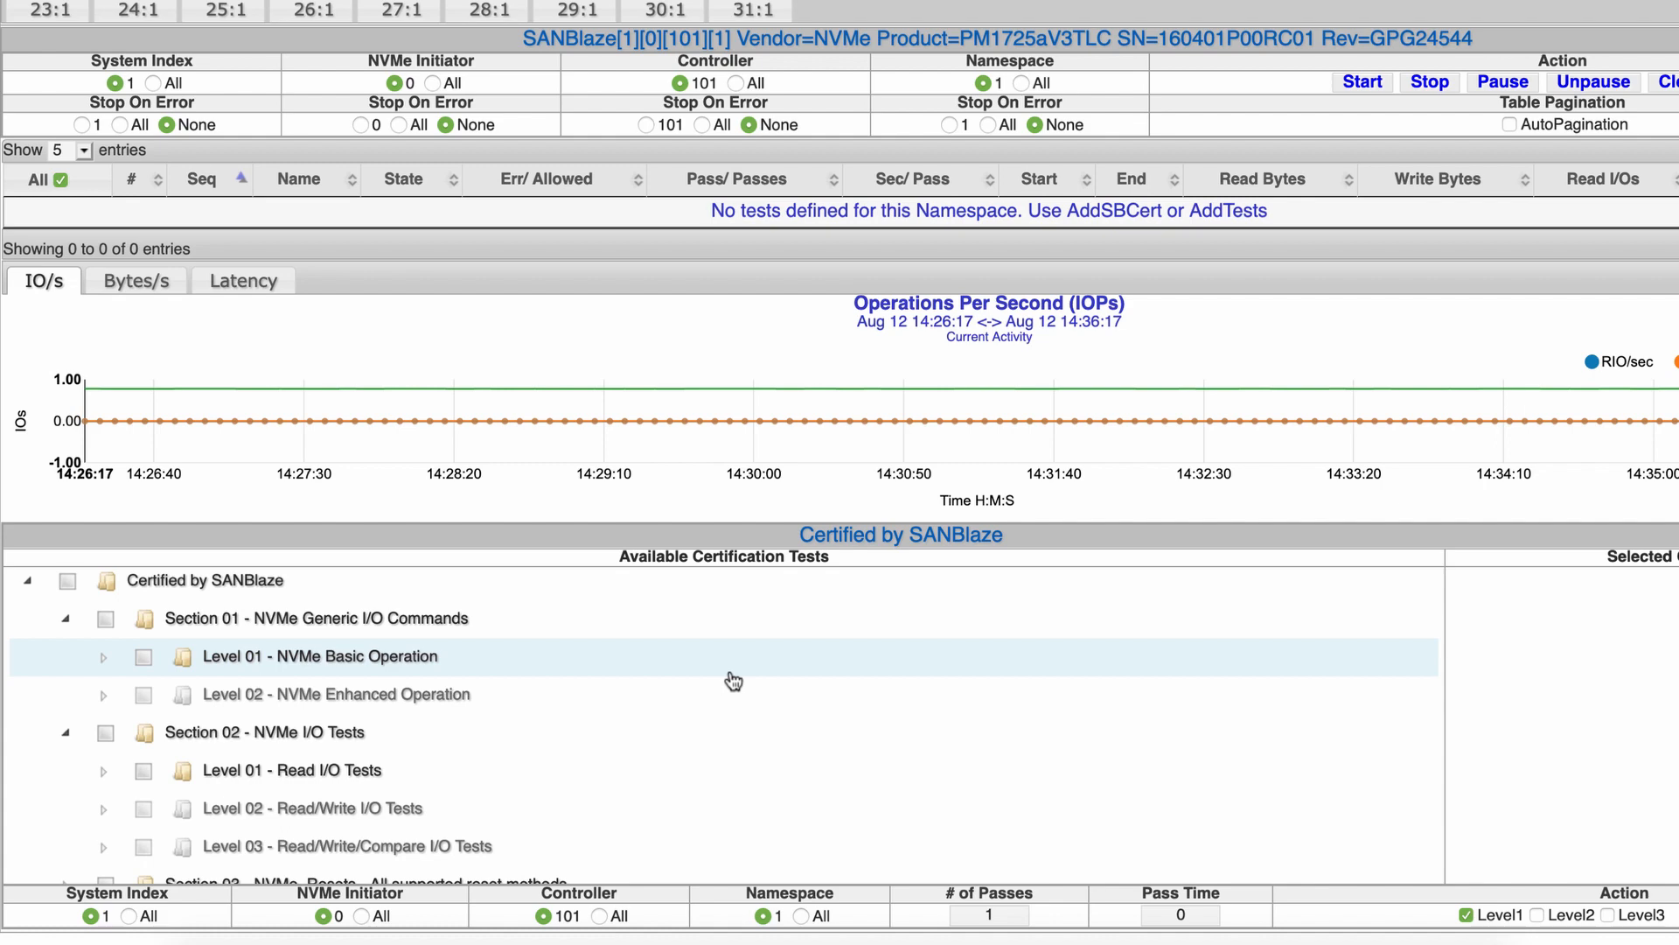
scroll(733, 681, down, 5)
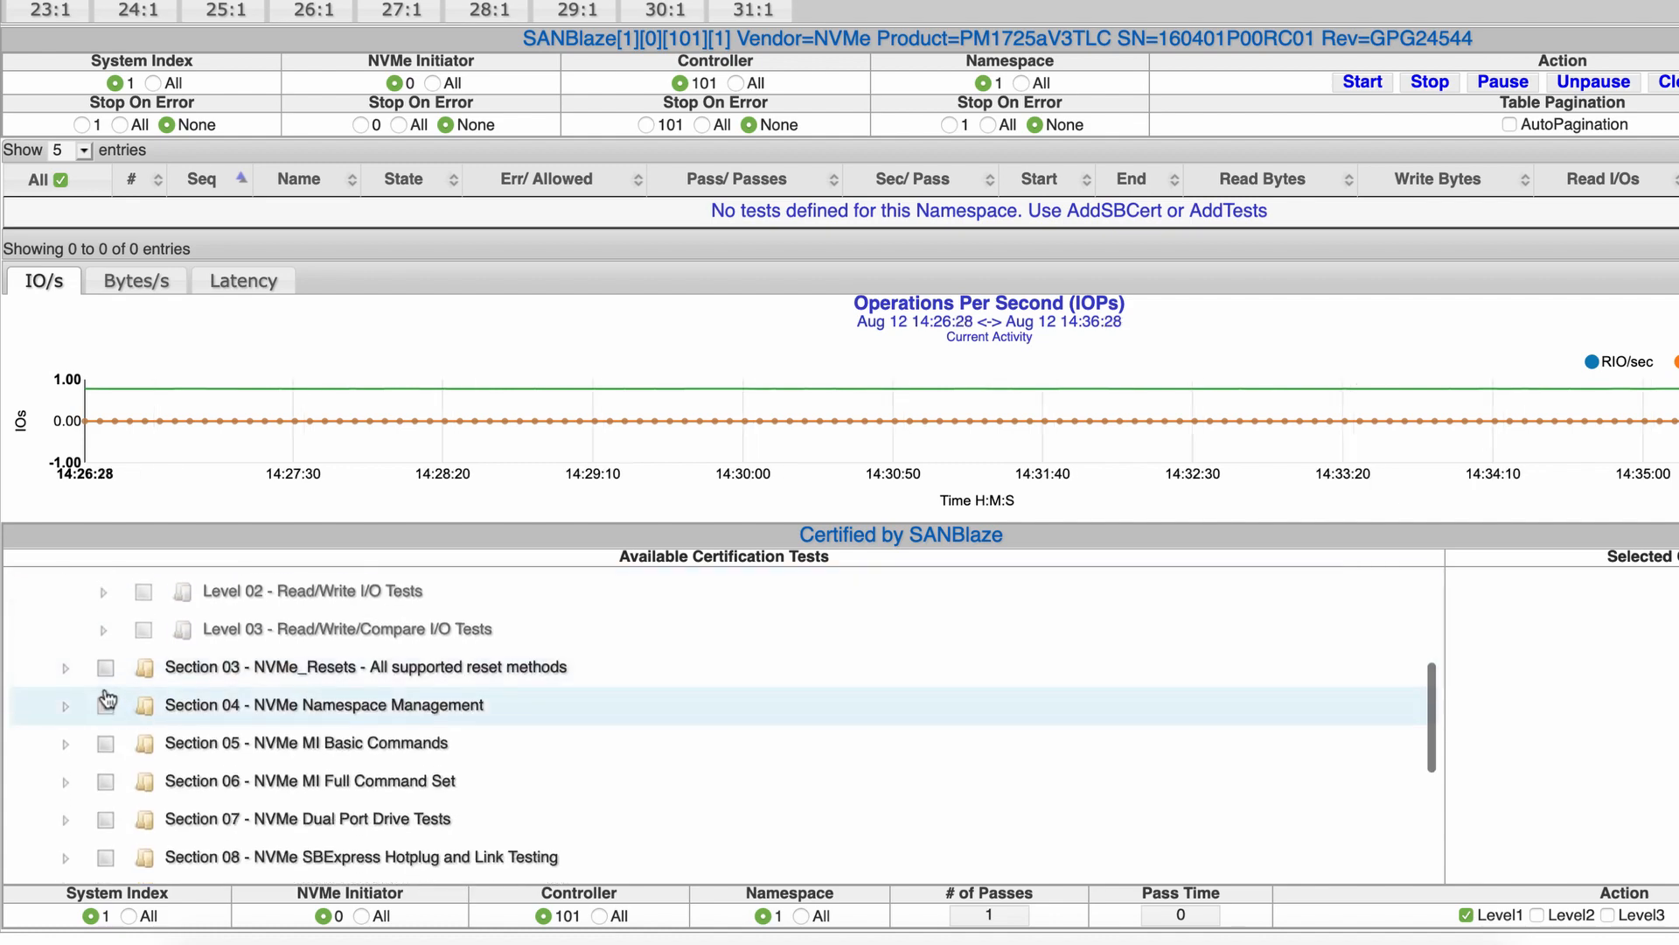
click(65, 668)
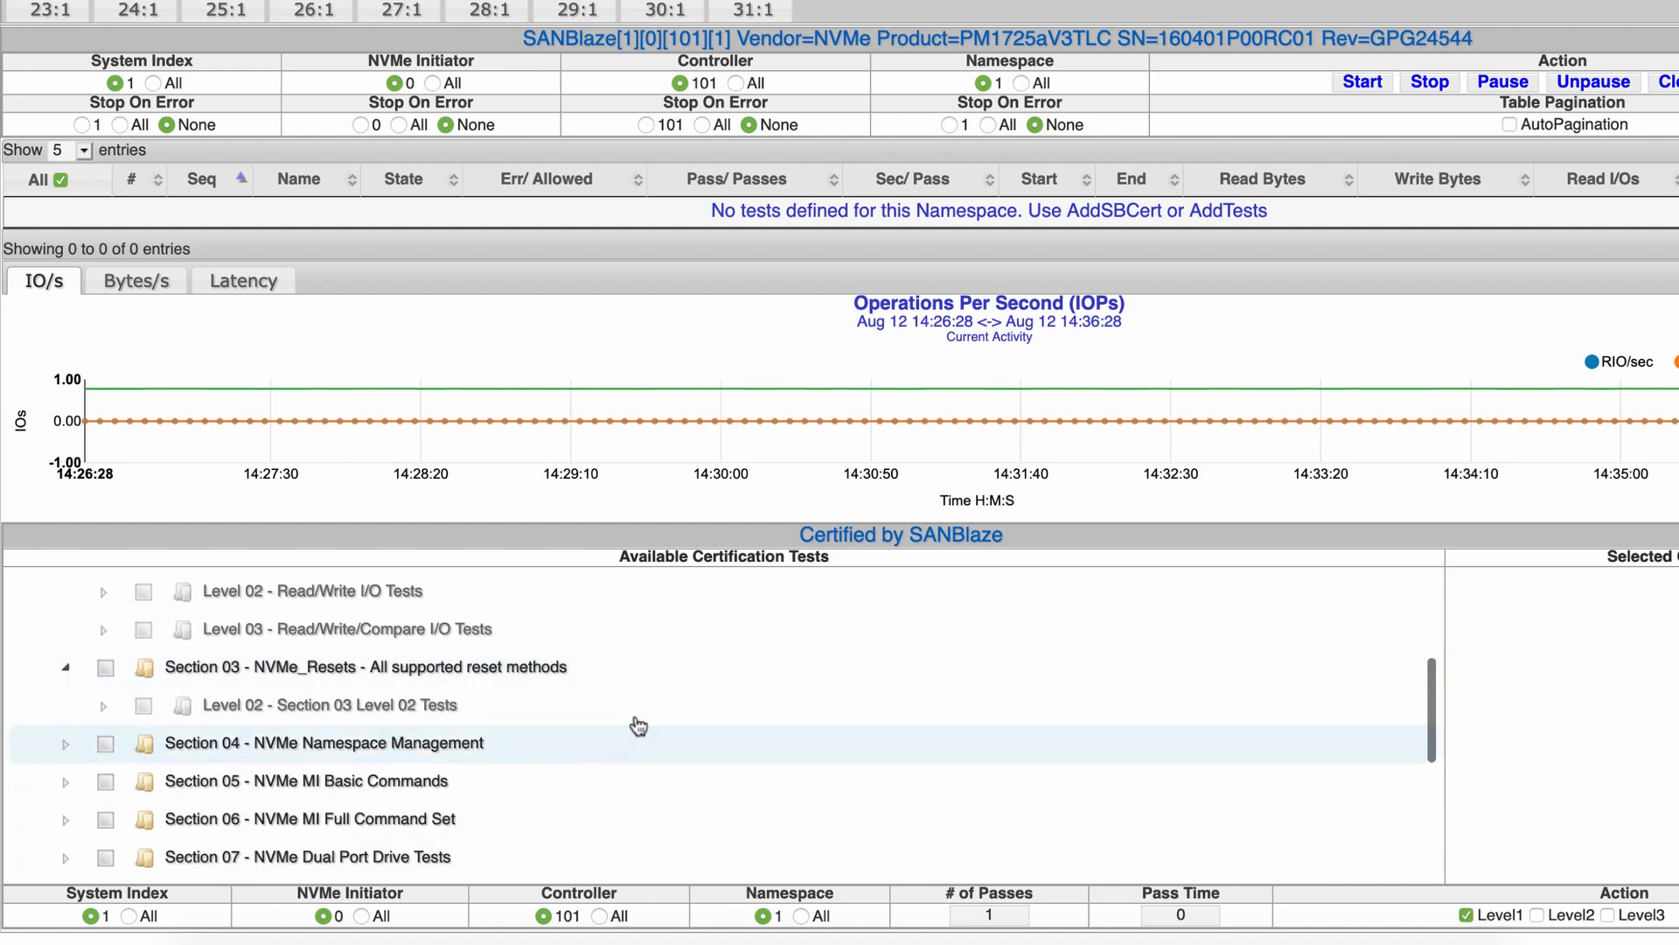
scroll(855, 716, up, 3)
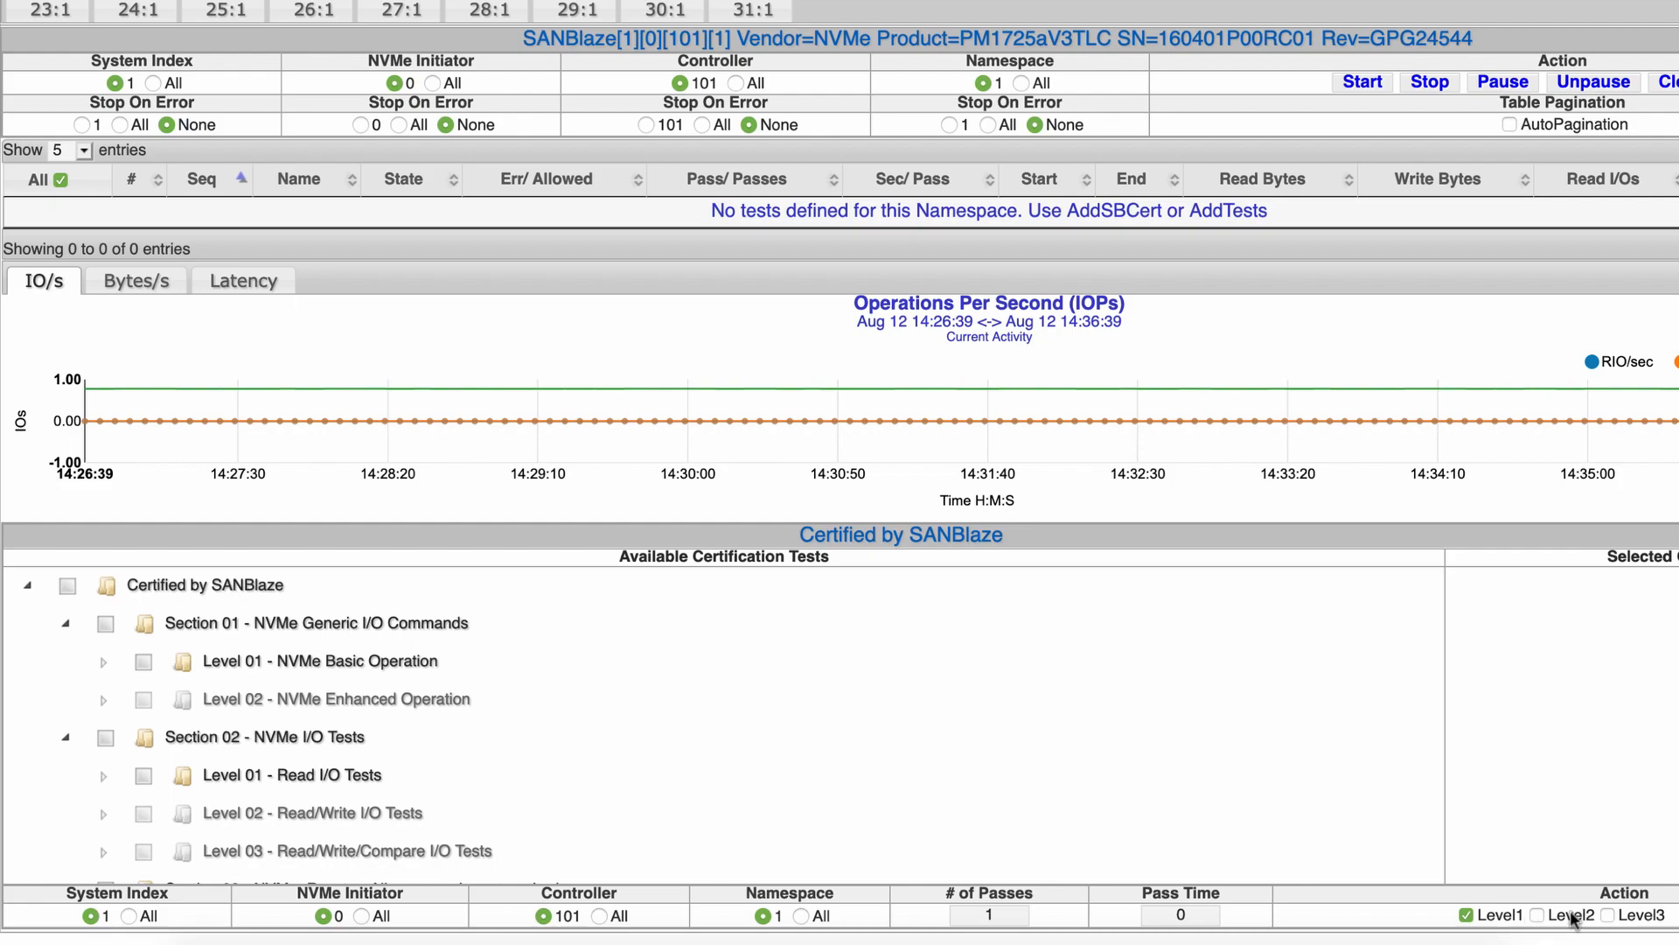
Enable Level 2 tests and check the whole Level 01 – NVMe Basic Operation group
click(1538, 915)
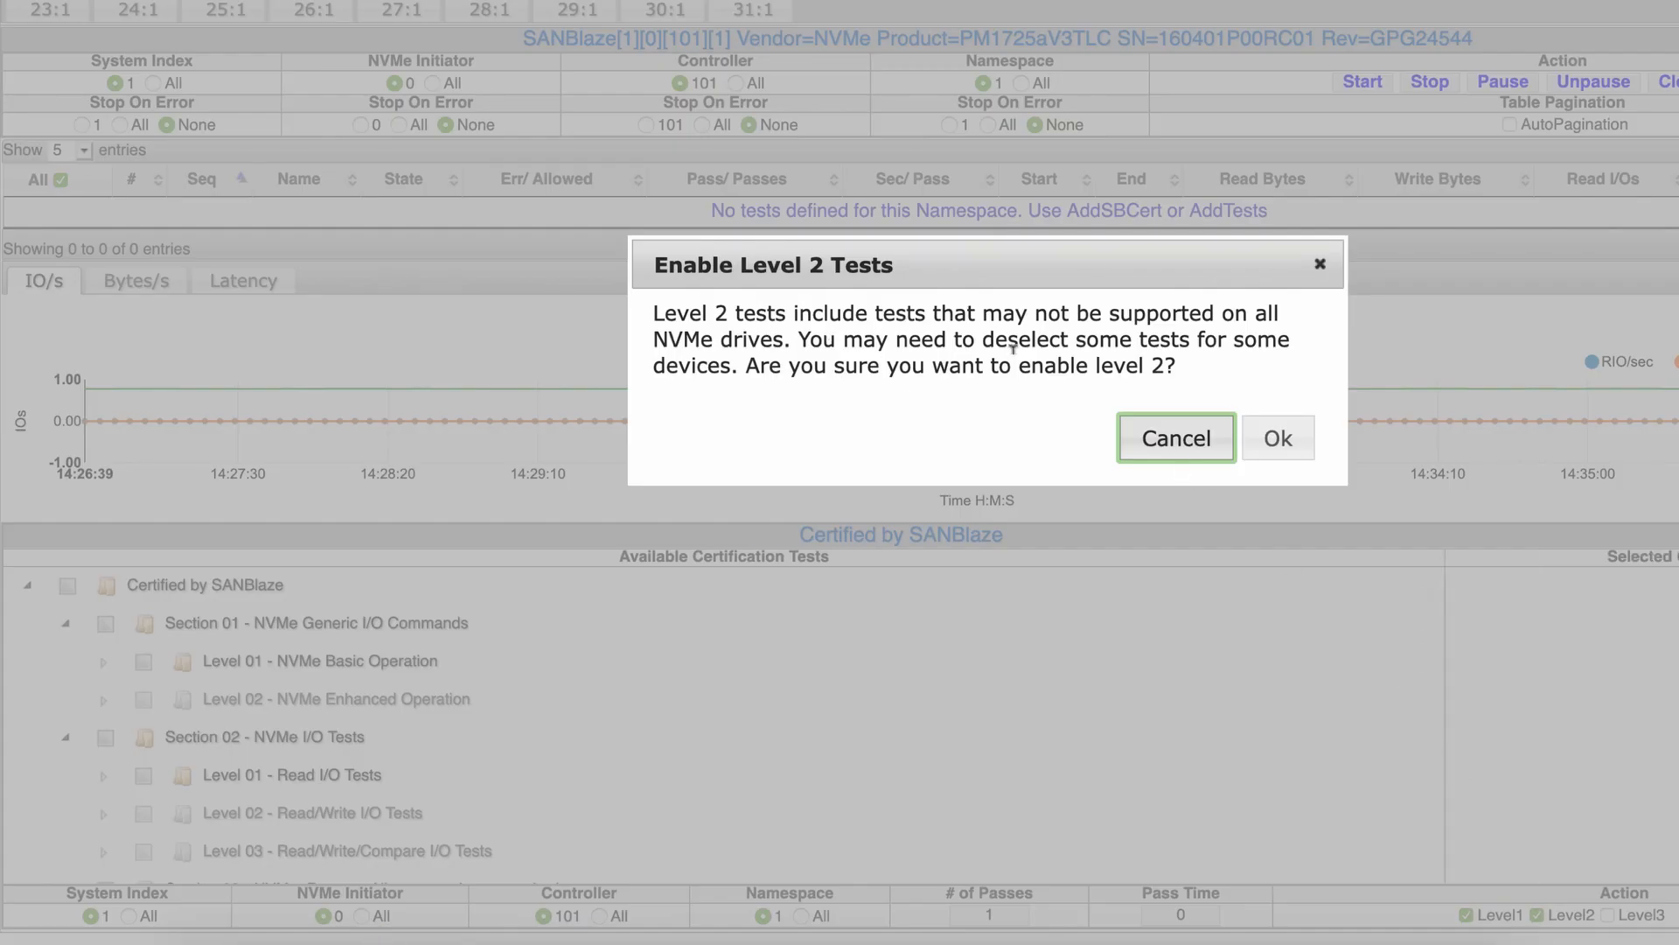
click(1280, 448)
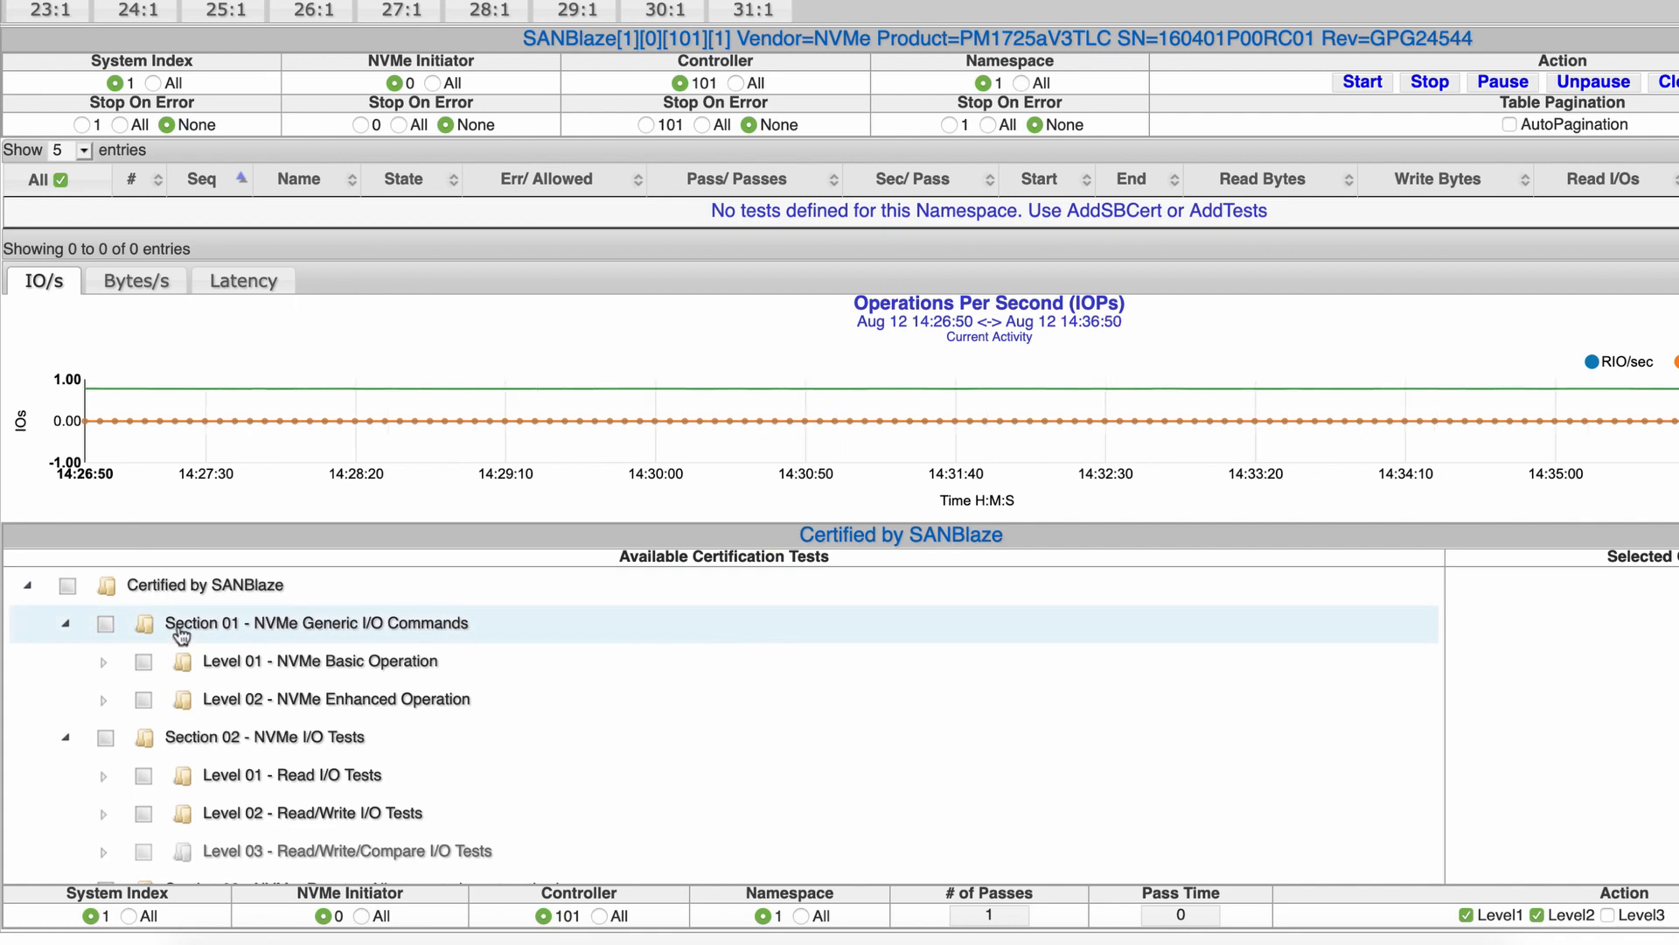
click(104, 664)
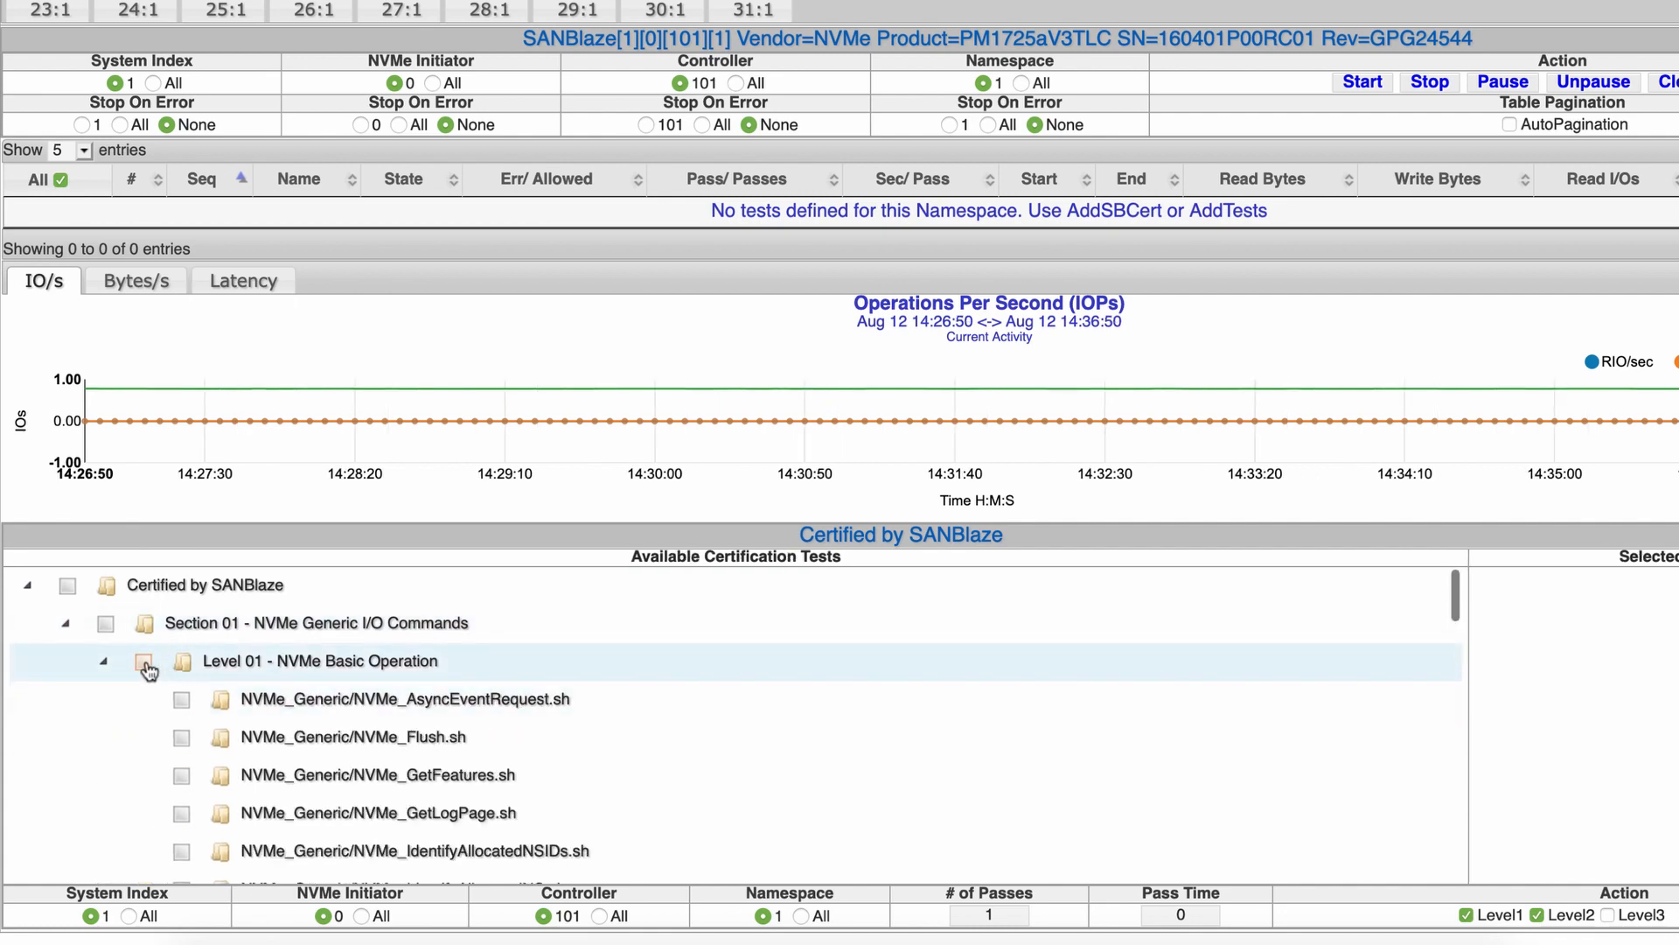
click(143, 662)
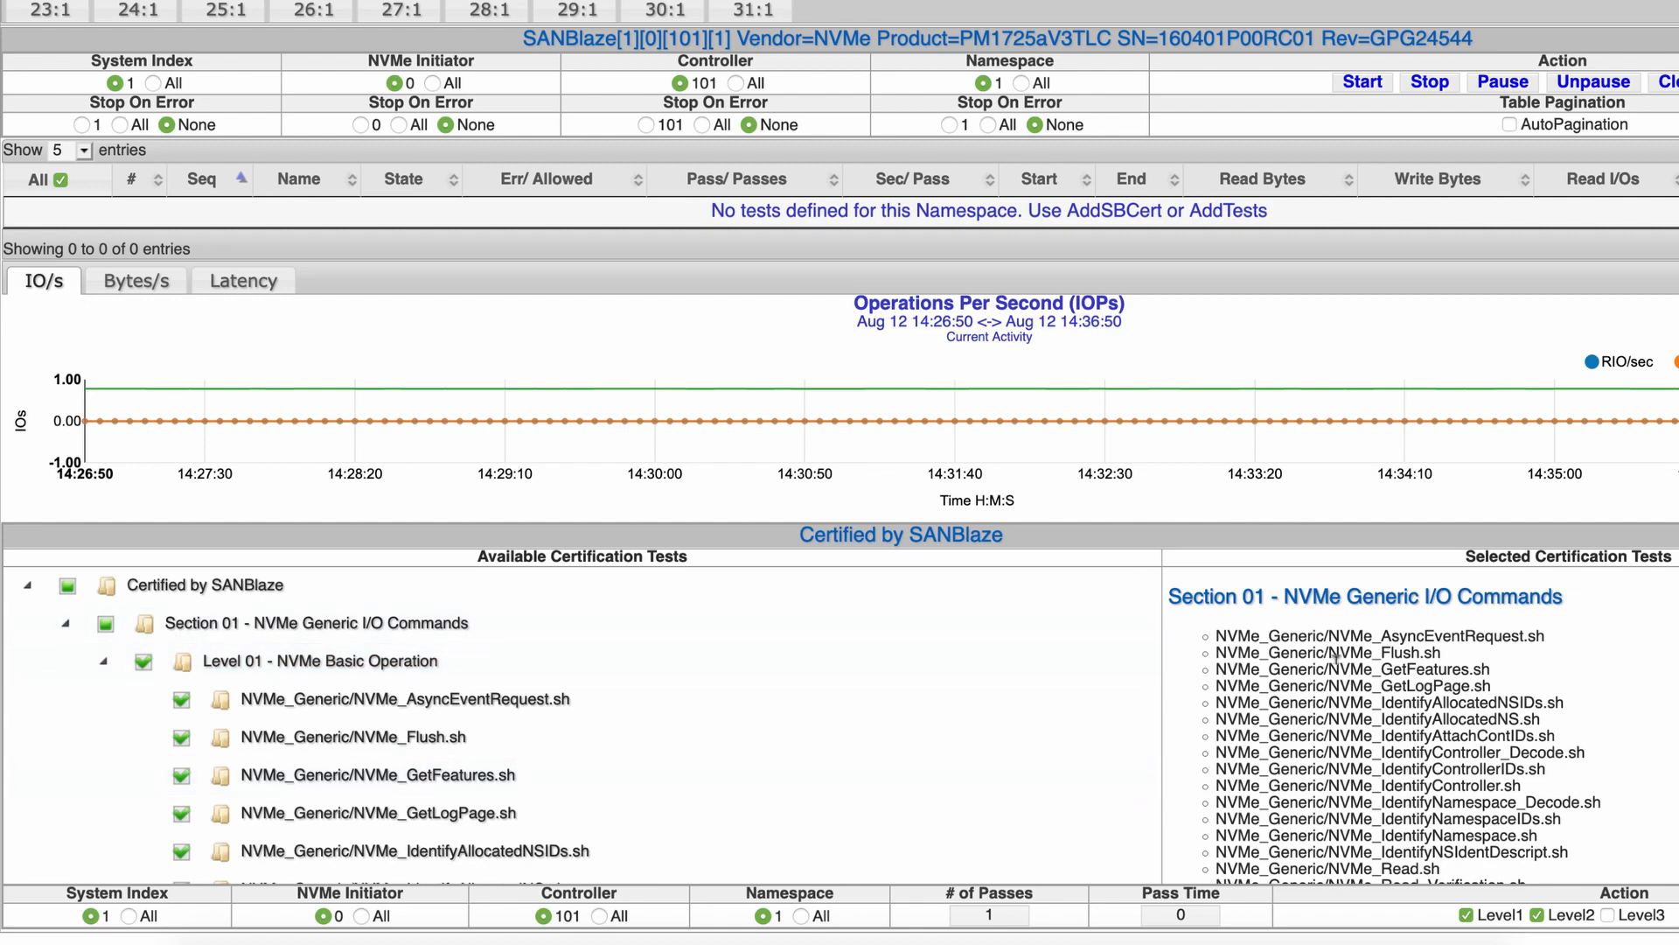
scroll(1405, 657, down, 3)
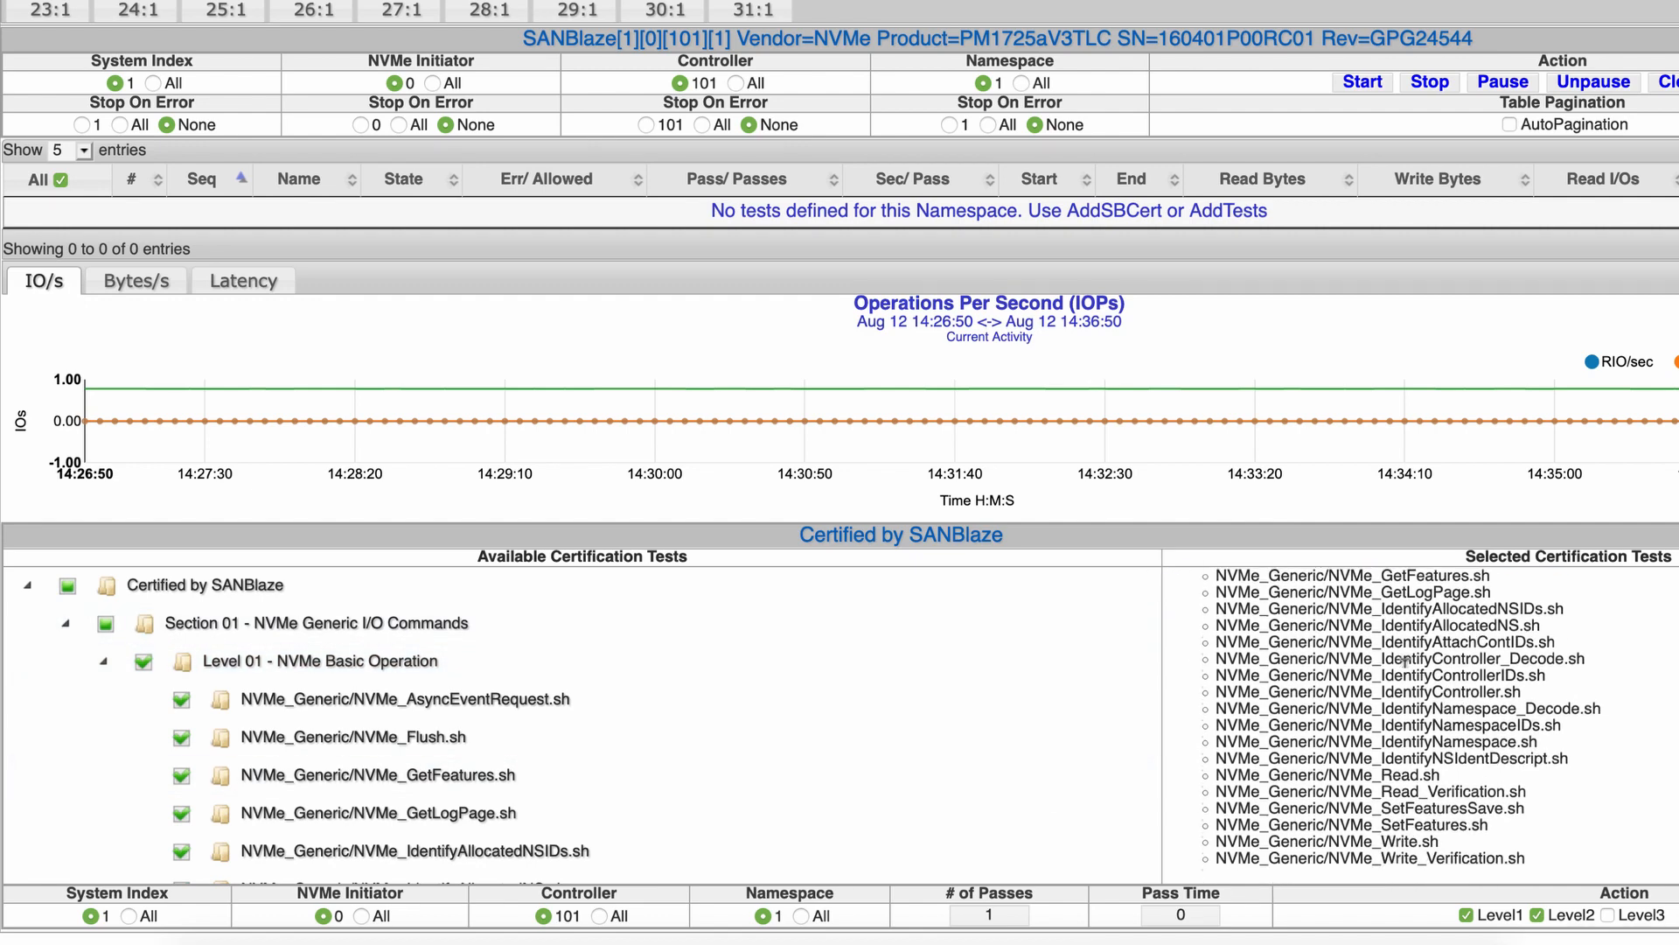
scroll(1403, 660, up, 3)
scroll(1403, 660, down, 3)
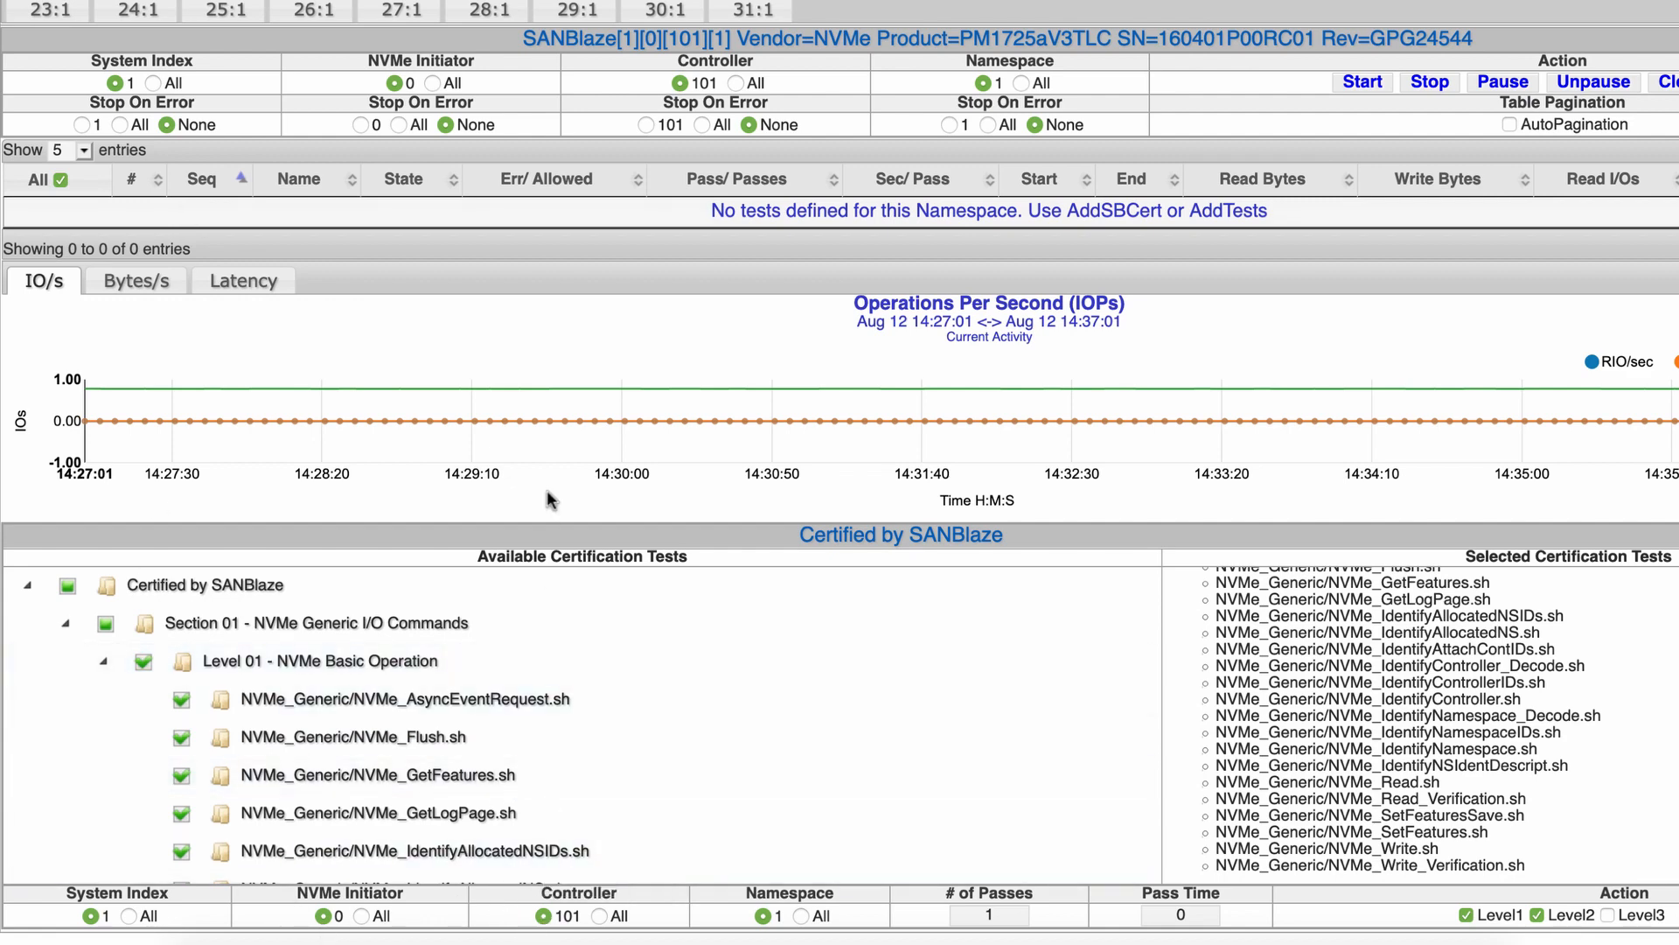
scroll(497, 263, up, 5)
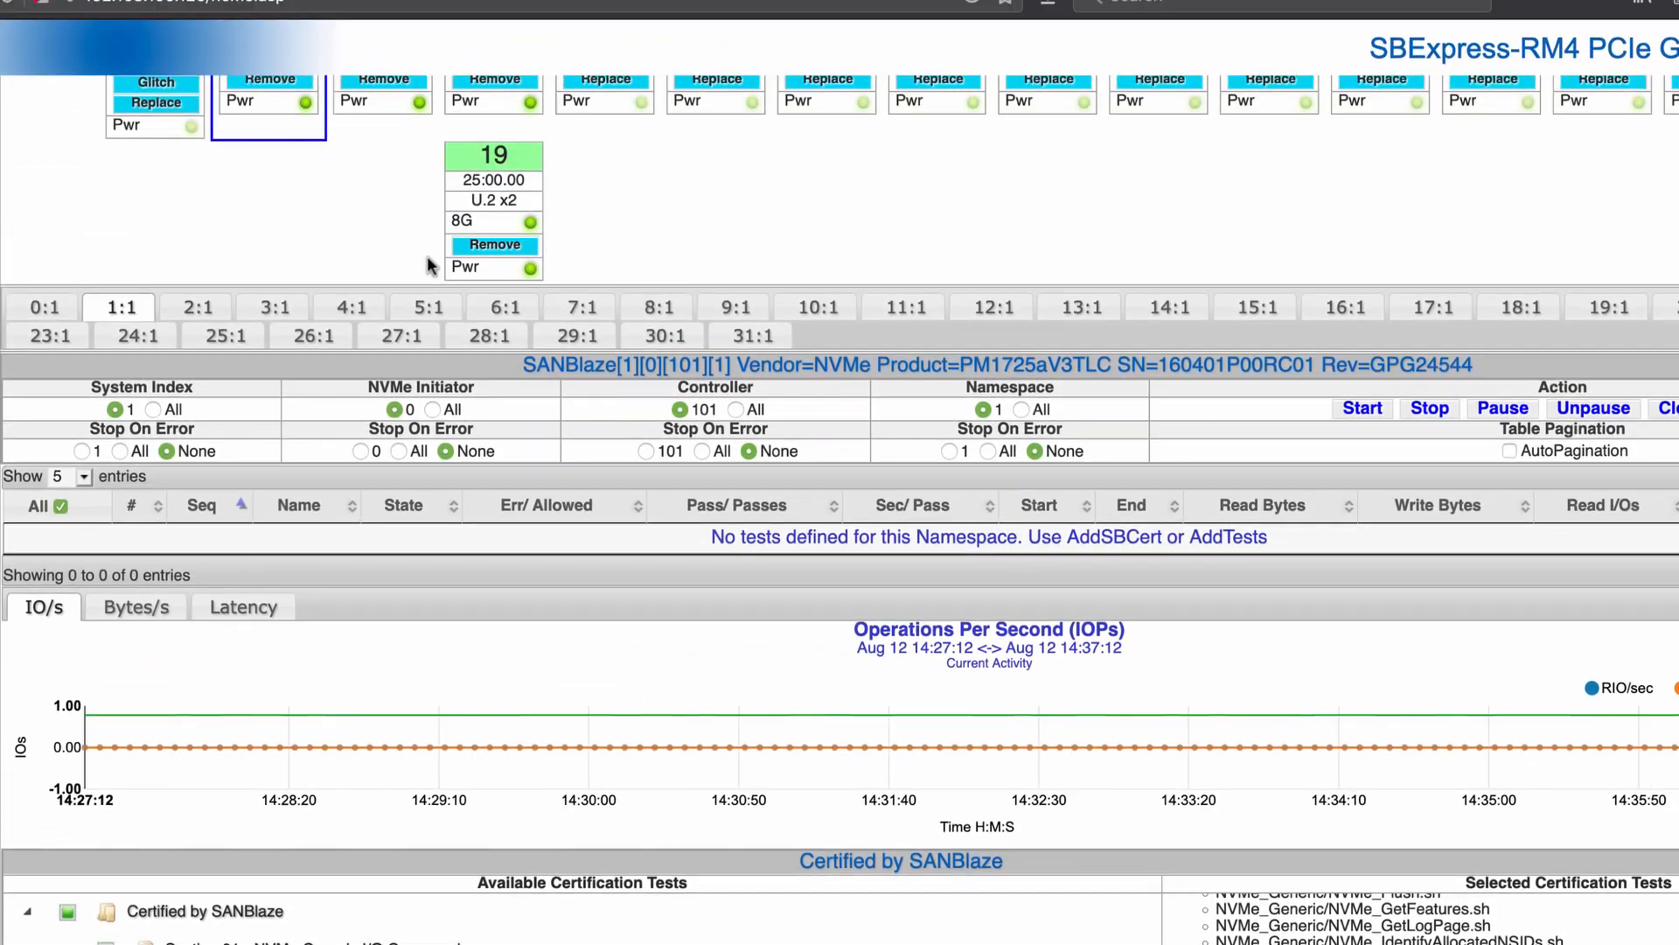
Add the selected Section 01 tests to the namespace with AddSBCert
scroll(428, 265, down, 5)
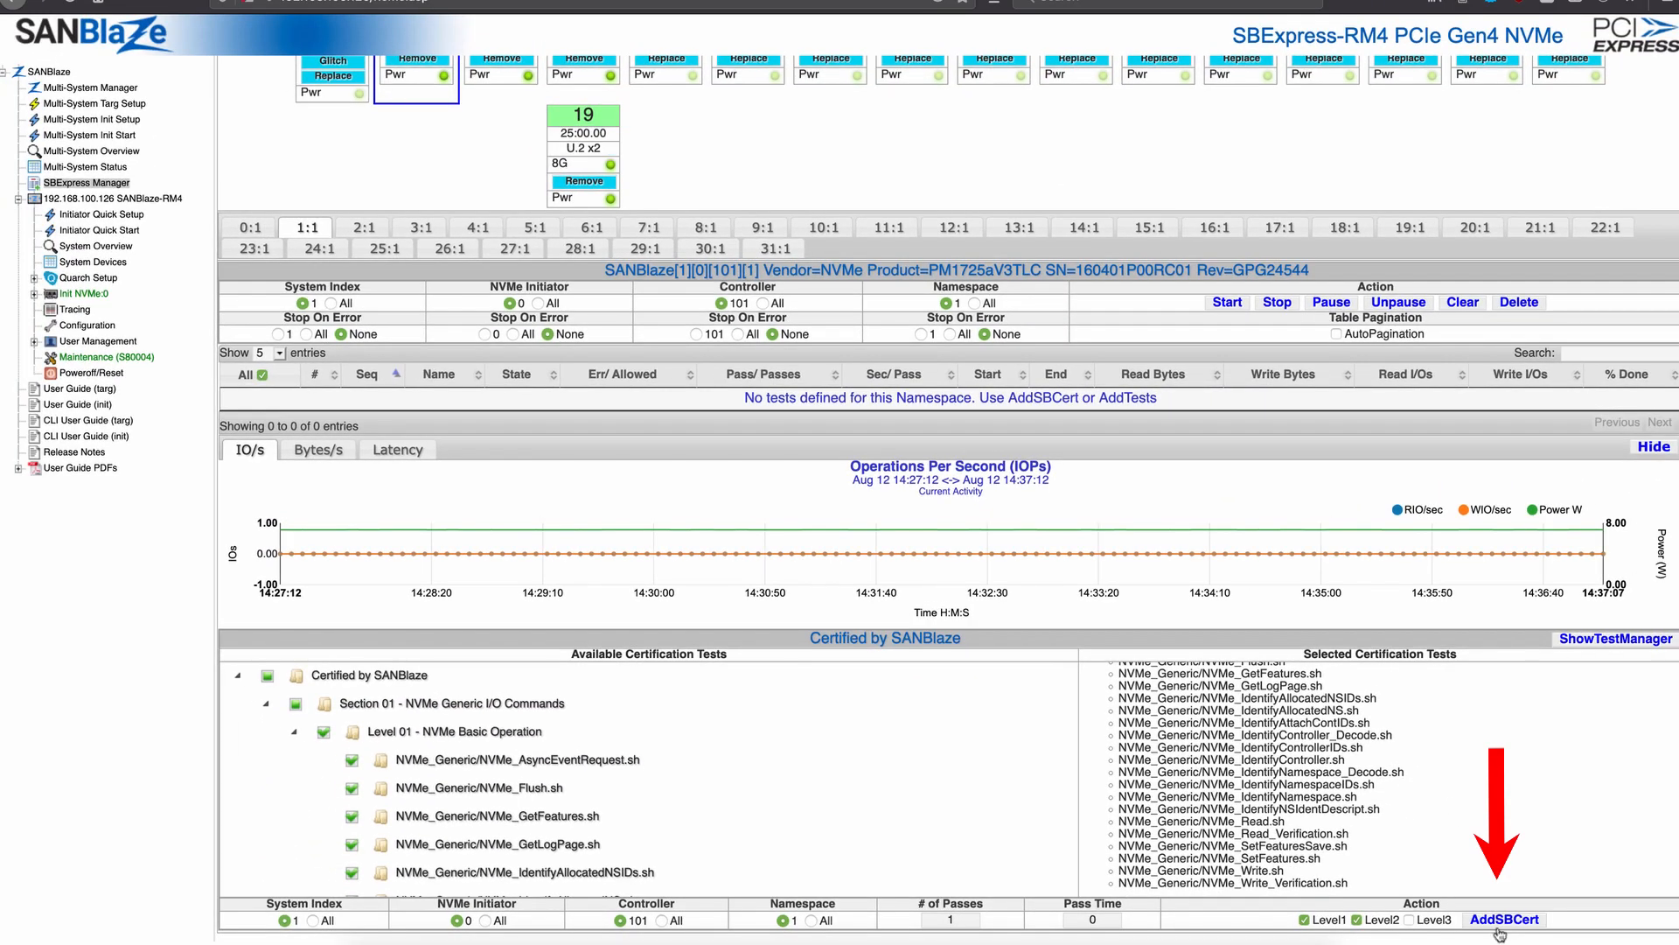
click(1501, 921)
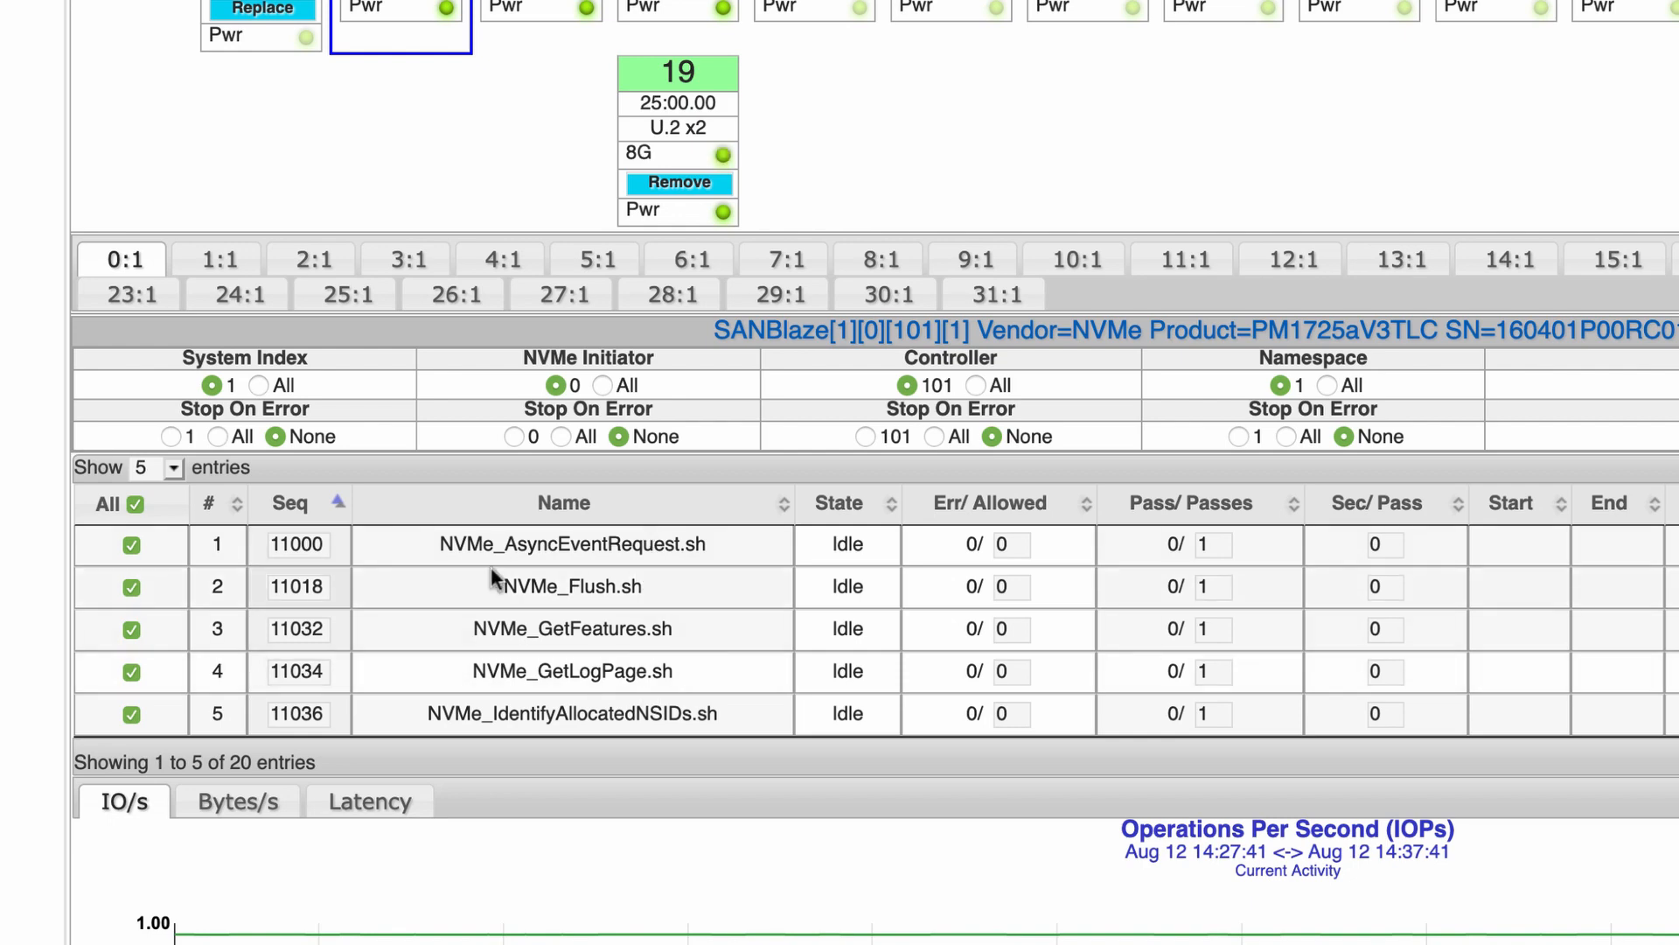
Show 25 entries per page so the namespace test table lists all 20 tests
click(171, 468)
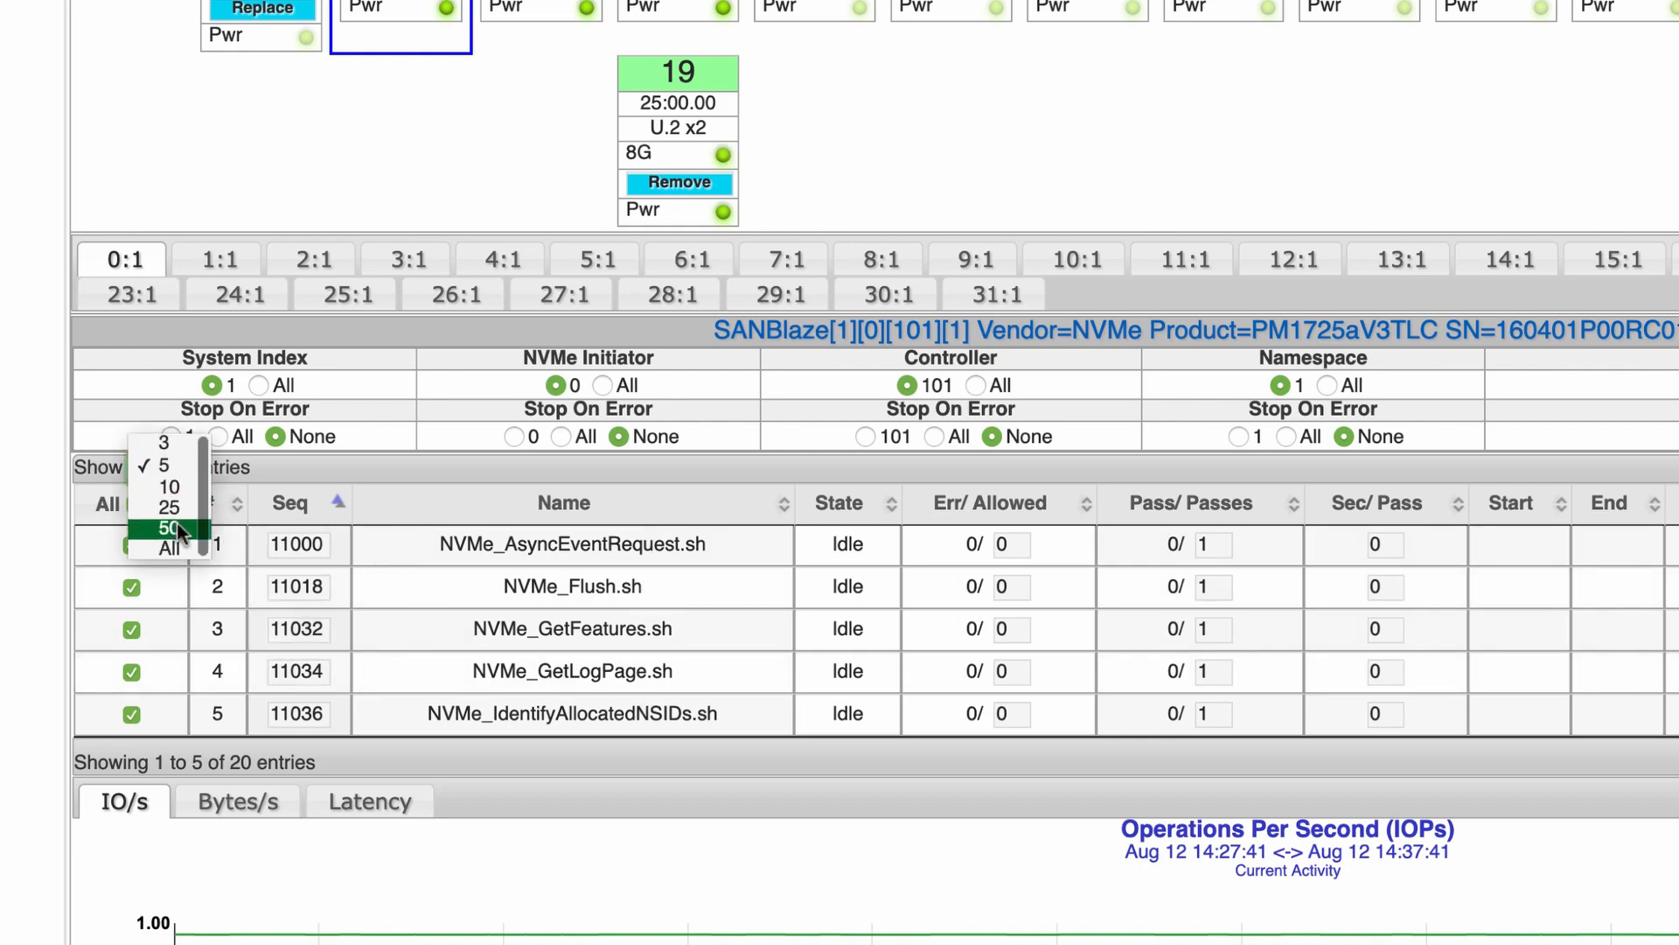
click(175, 507)
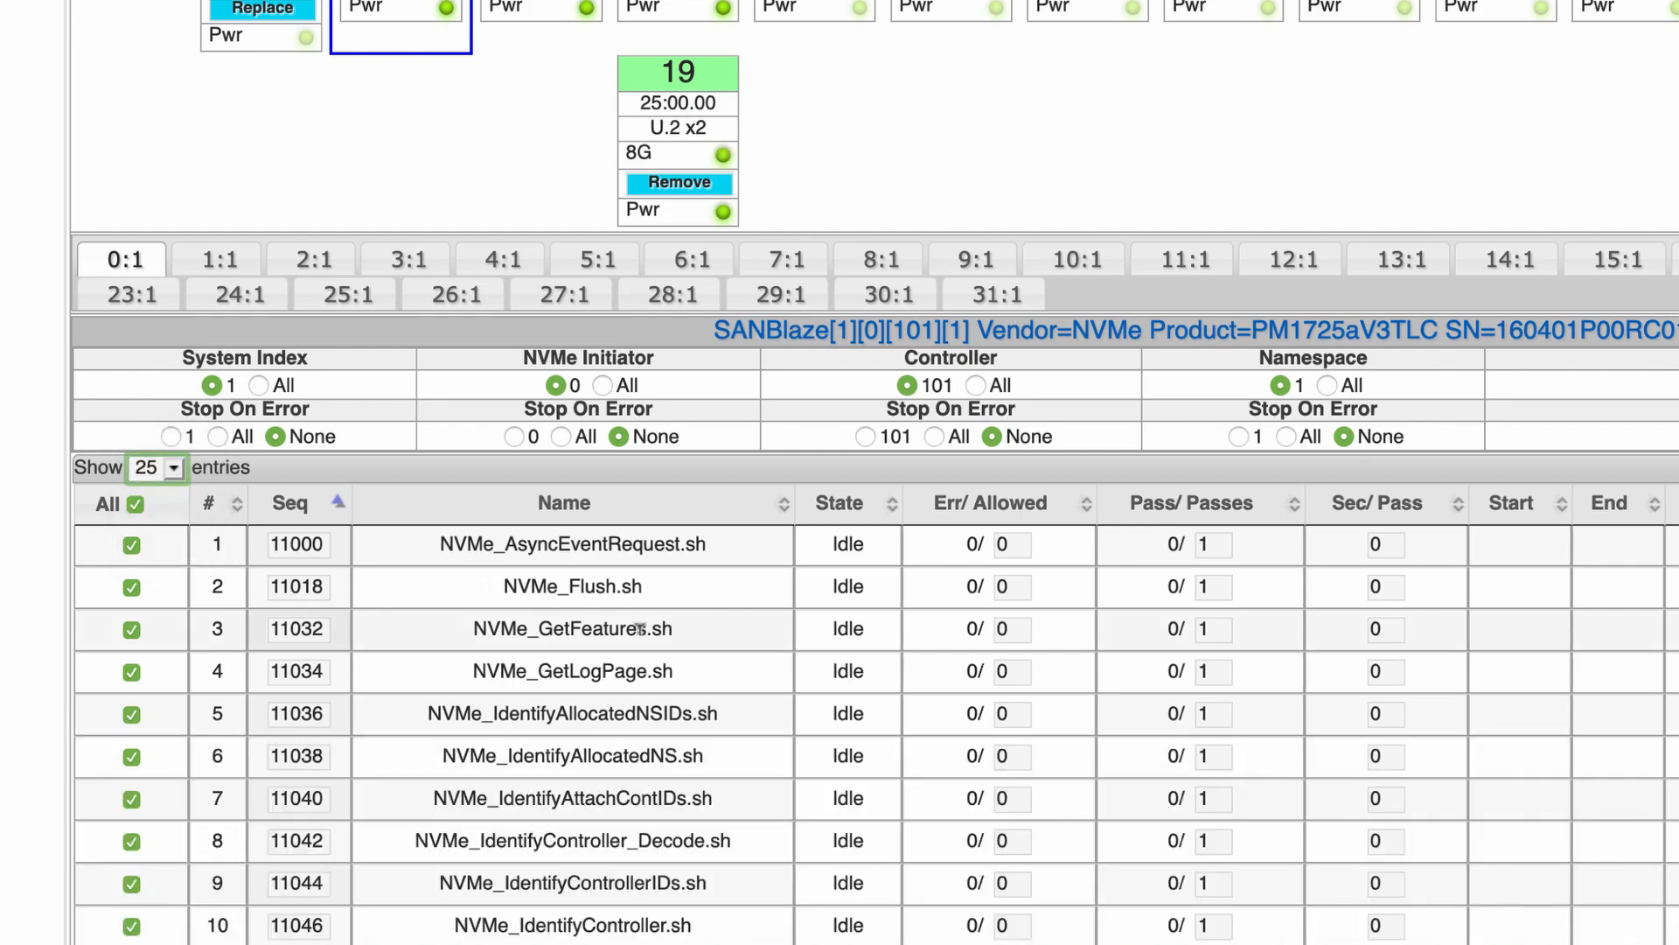
scroll(640, 628, down, 5)
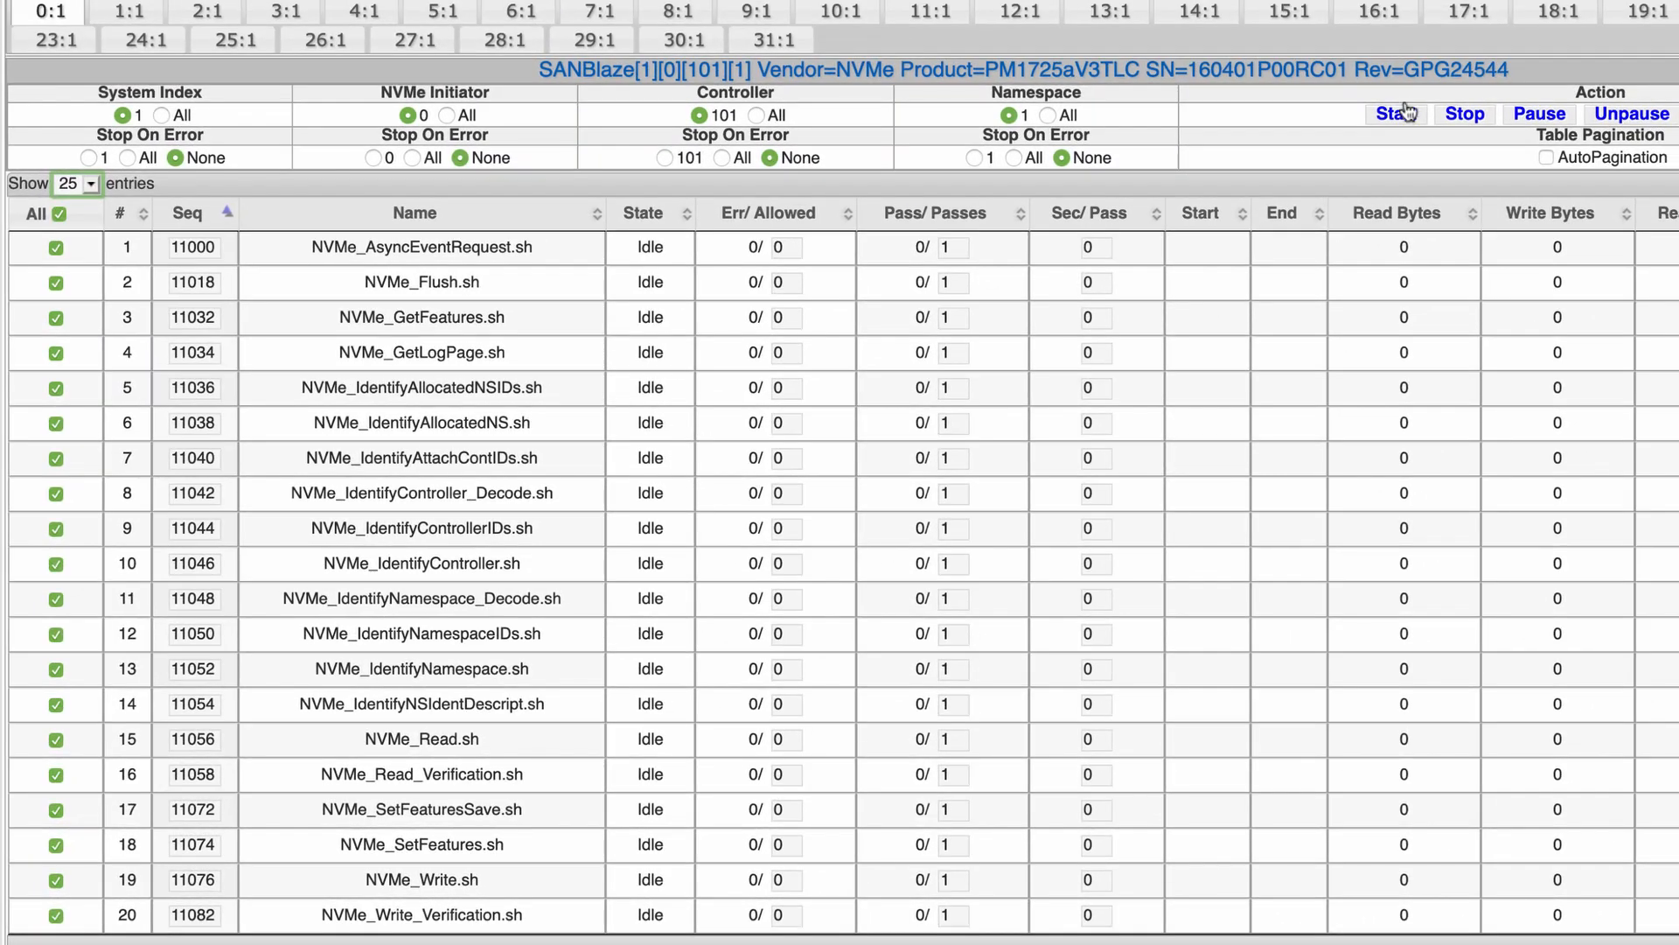
Start the 20 queued certification tests and let them run to completion
click(1401, 114)
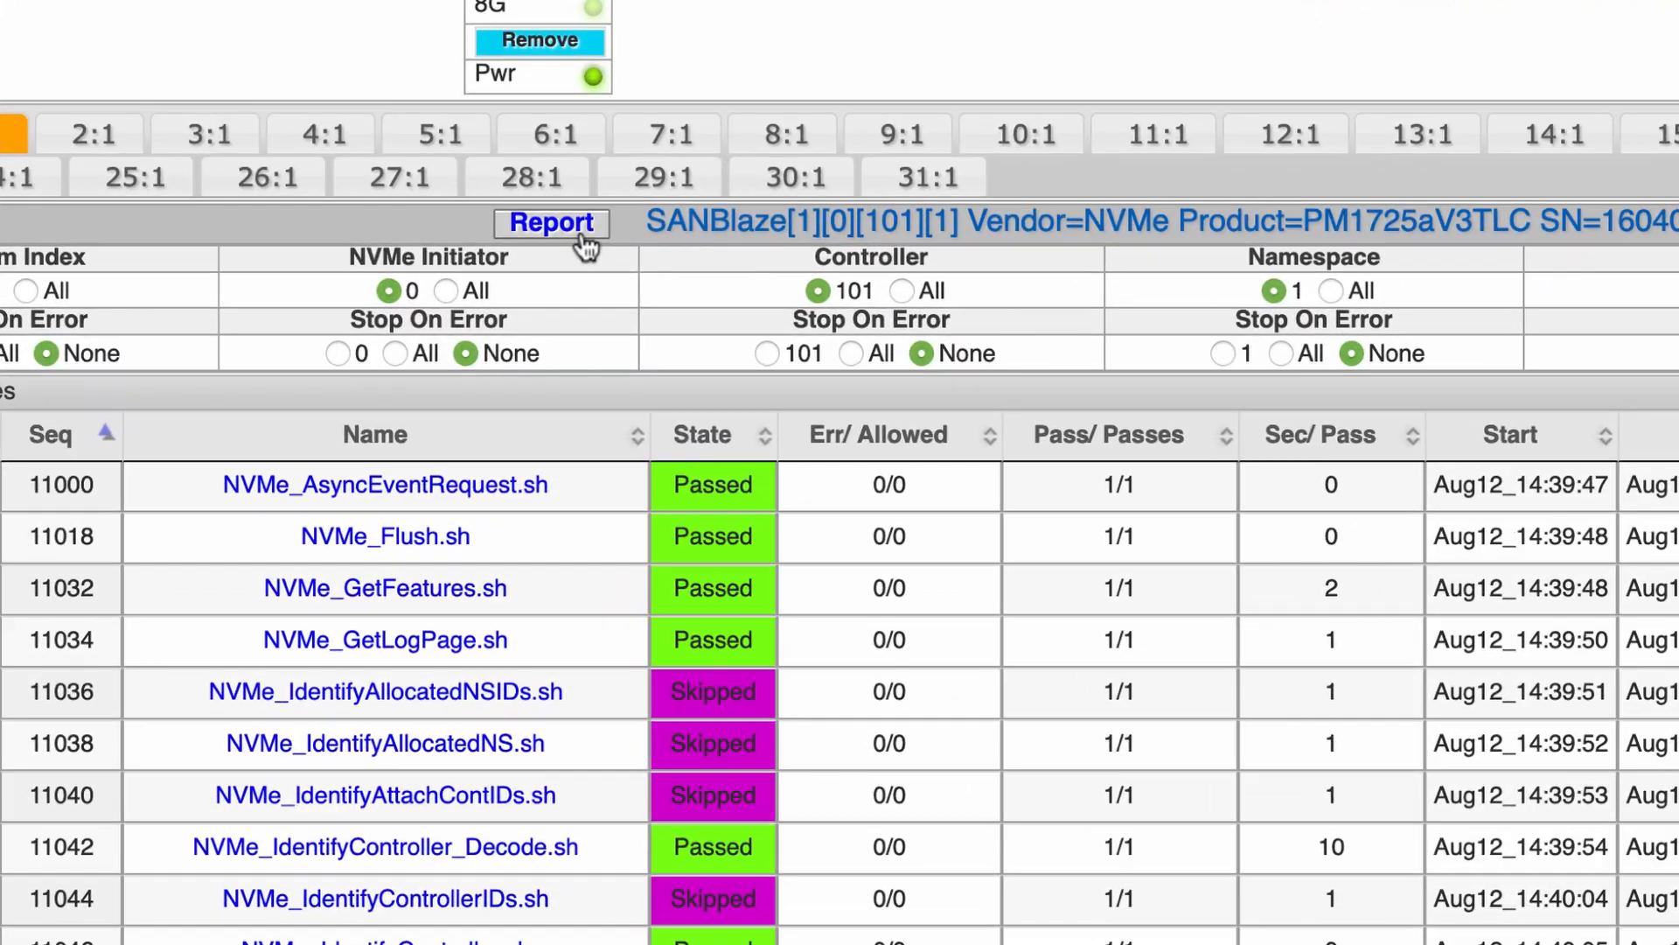
Open the test results report and scroll through its summary
click(578, 241)
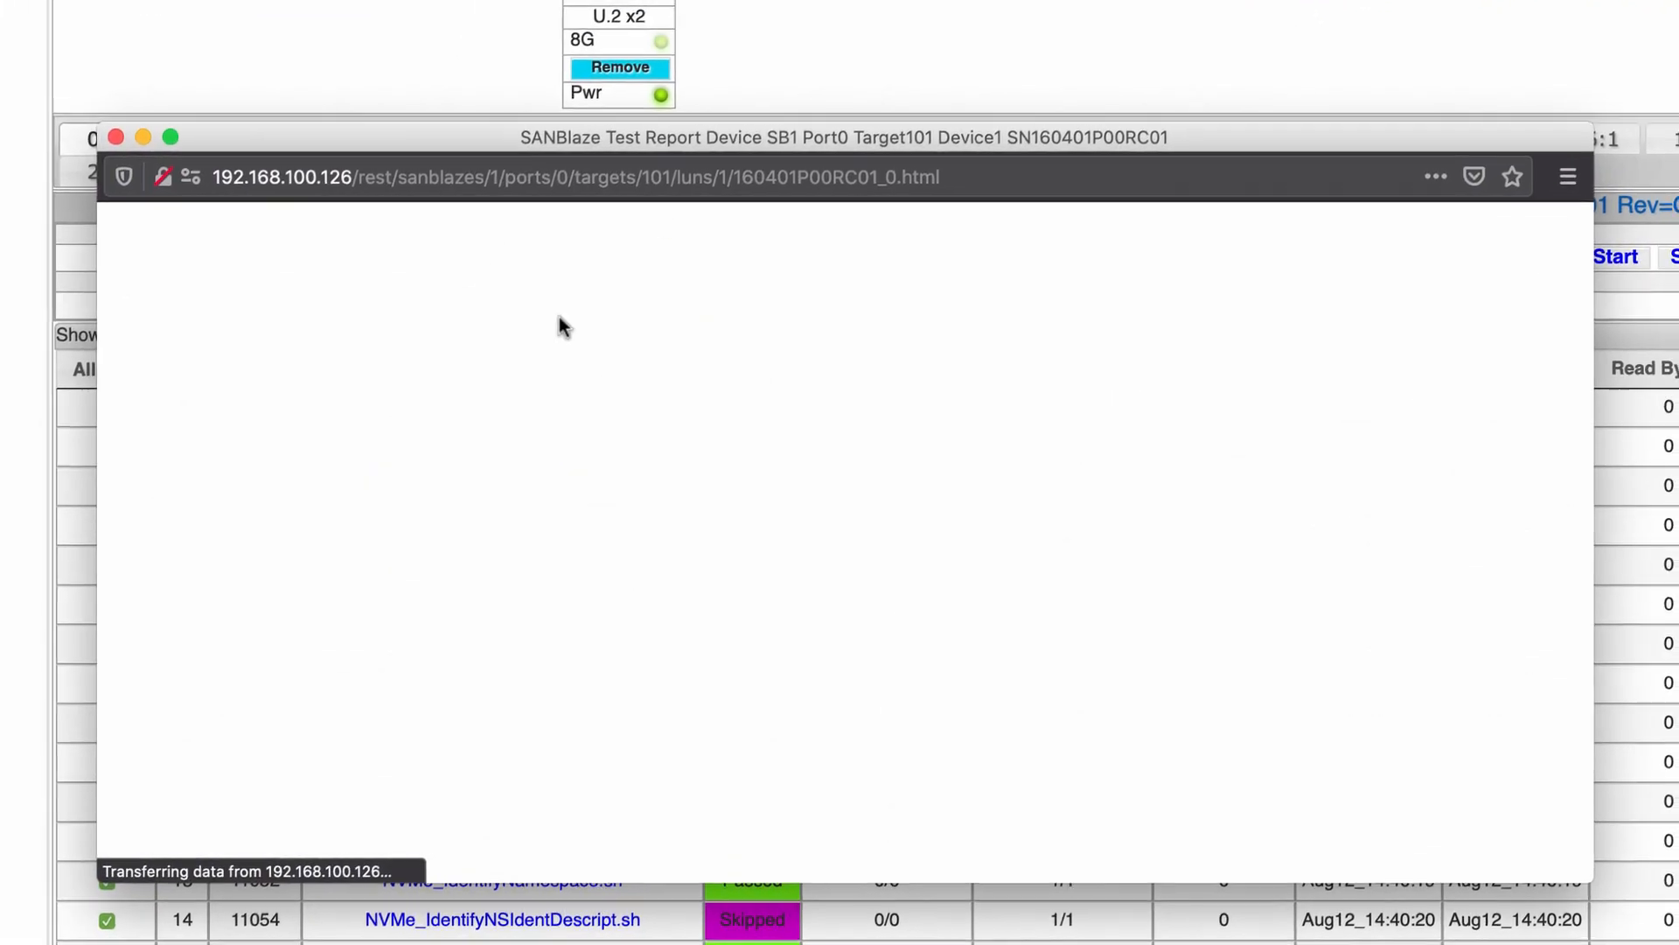
scroll(584, 364, down, 3)
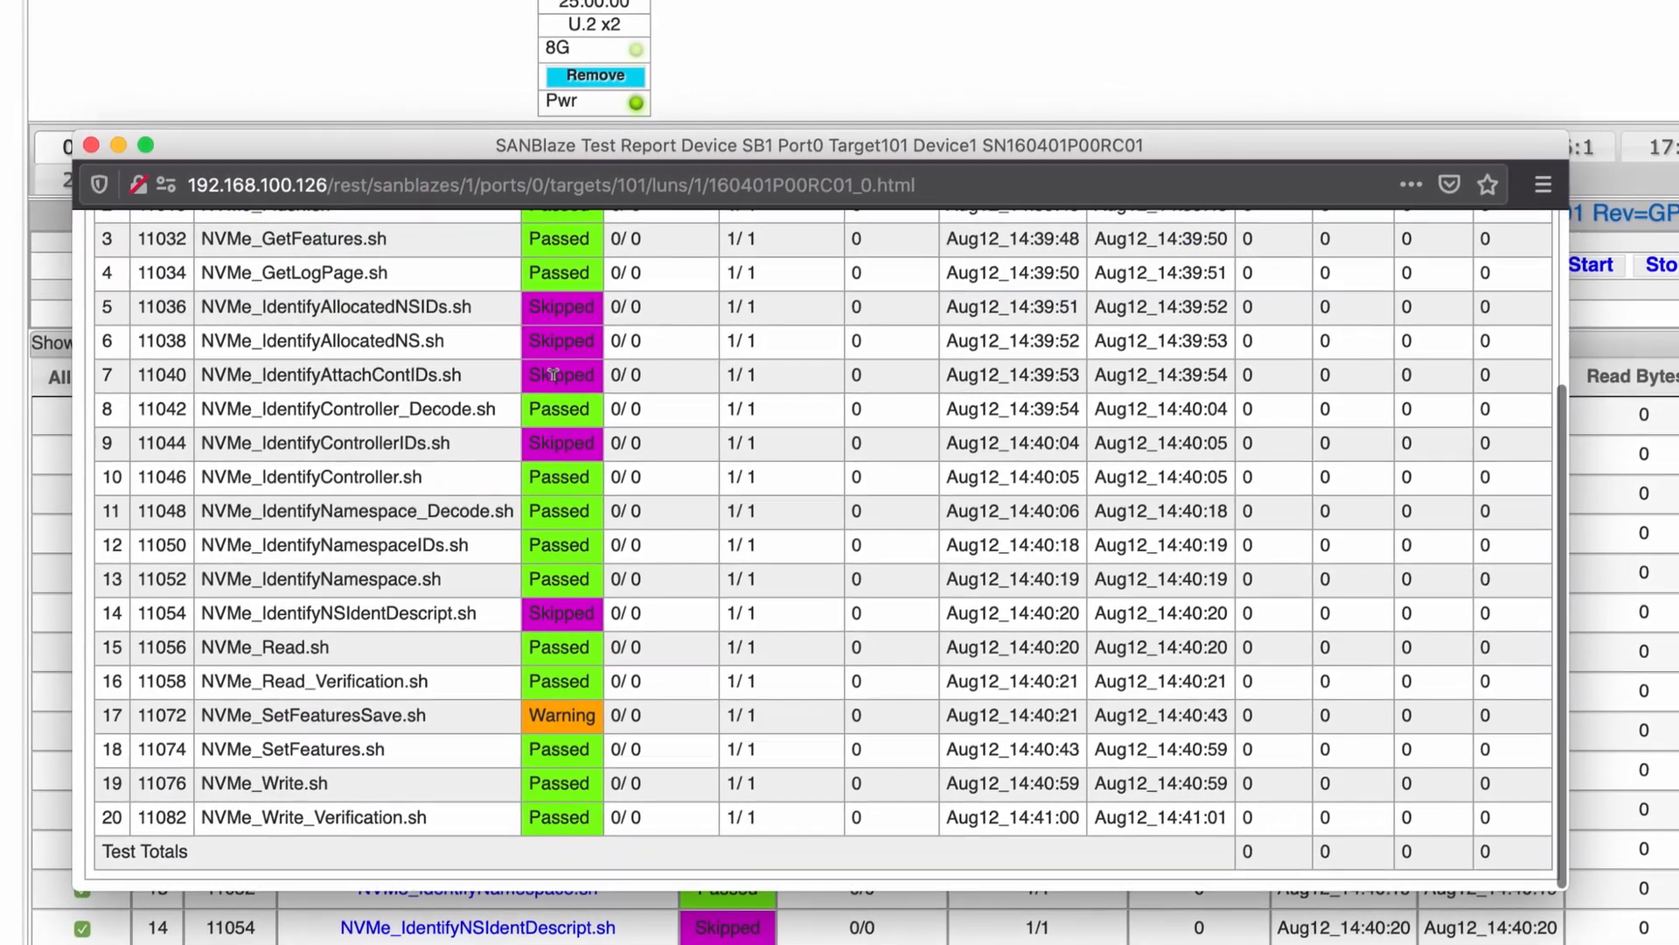
scroll(560, 373, up, 3)
scroll(560, 372, down, 3)
scroll(533, 380, up, 3)
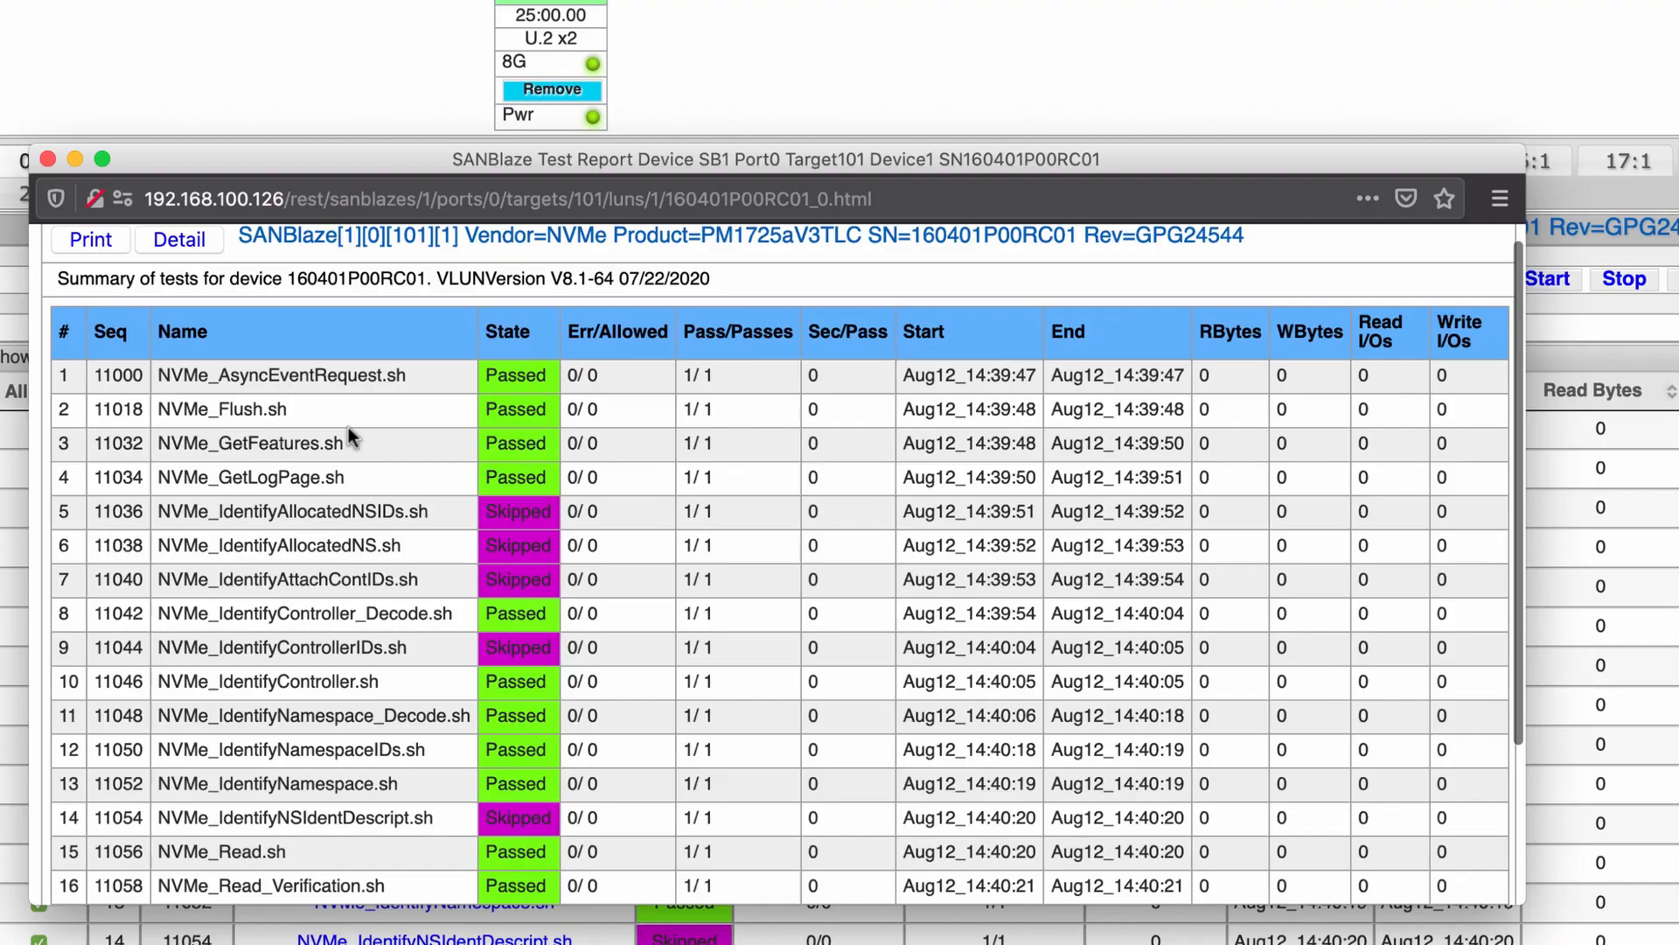
scroll(348, 427, down, 3)
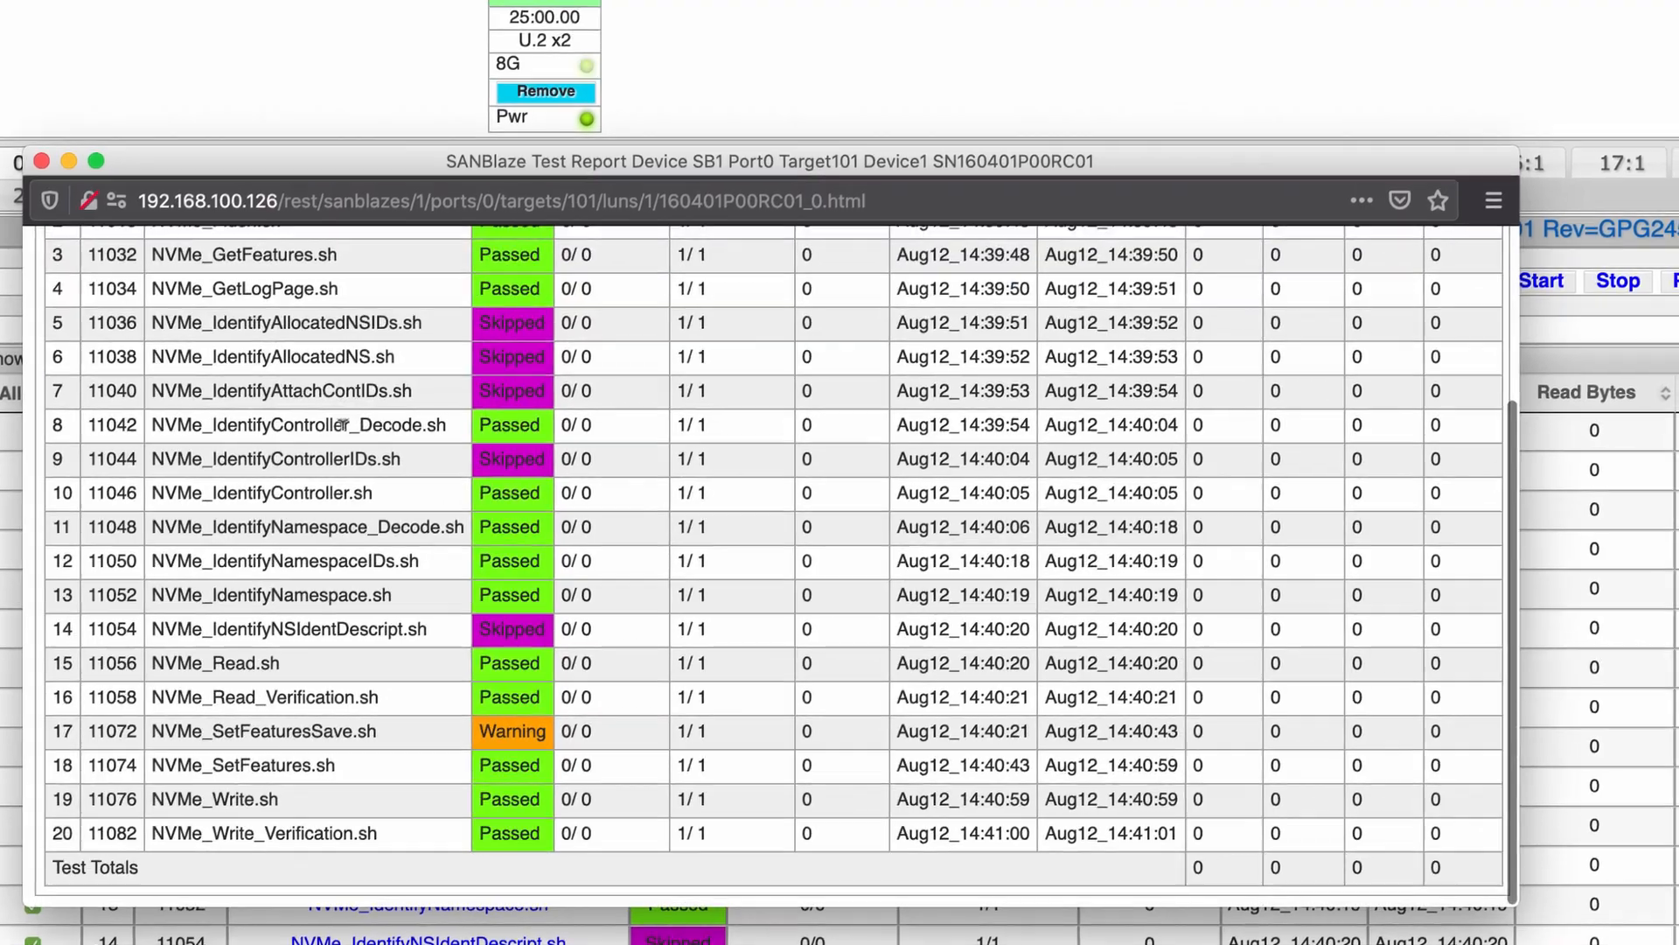
scroll(334, 430, up, 3)
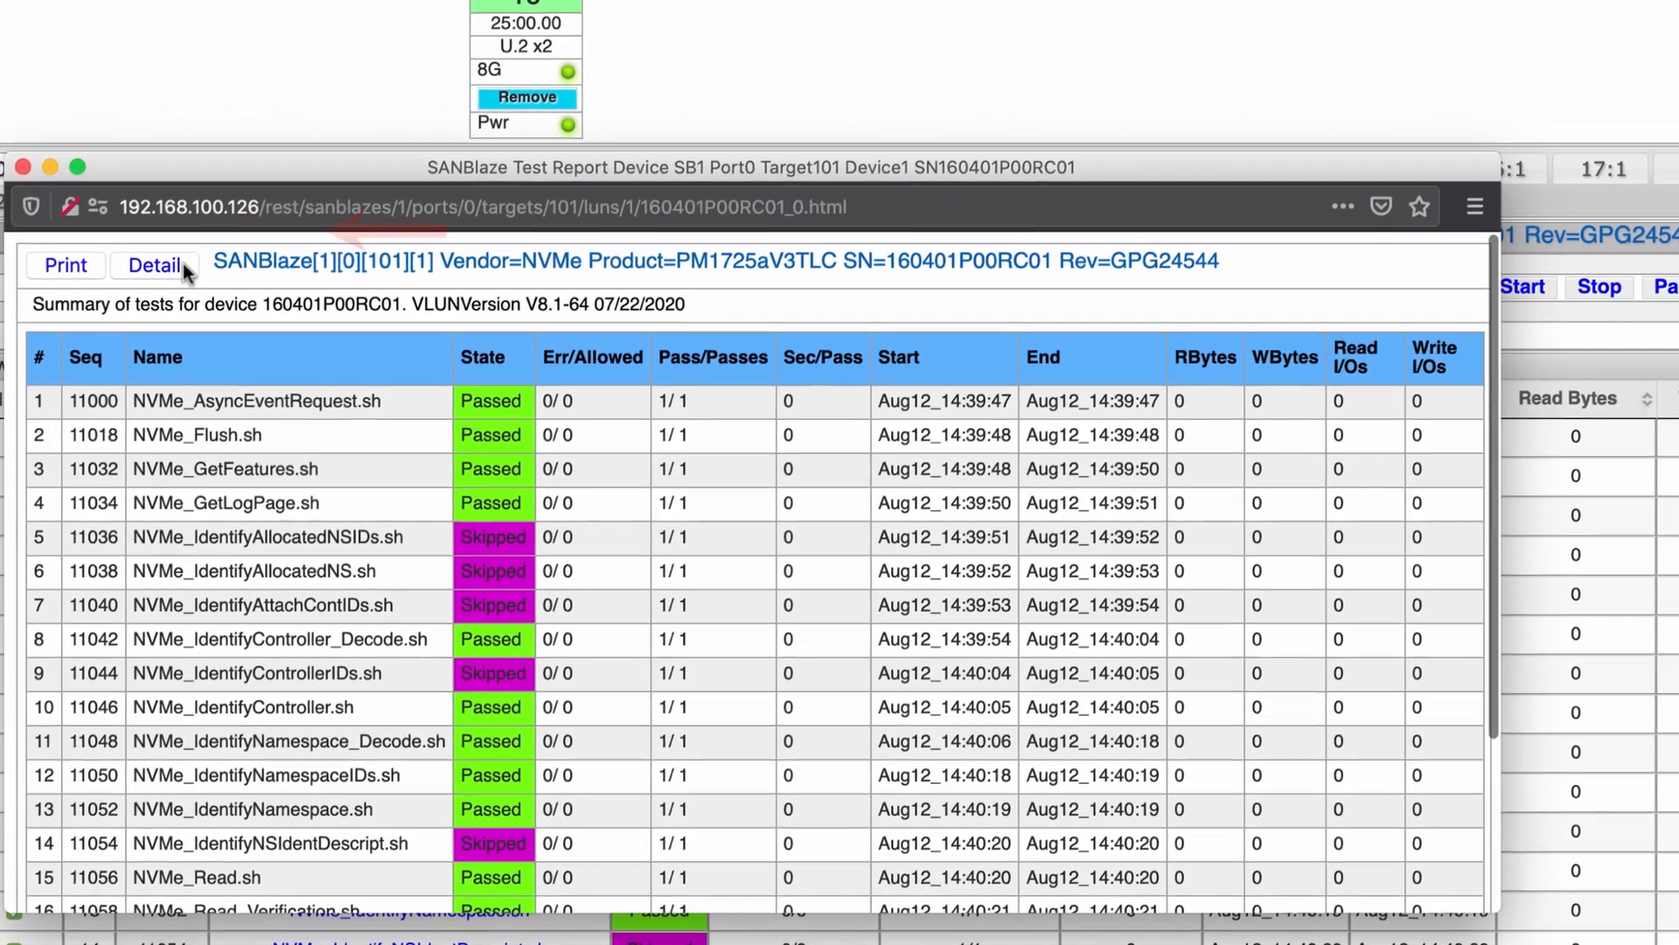
Switch the report to detailed per-test logs, enlarge its window and scroll the log
click(180, 265)
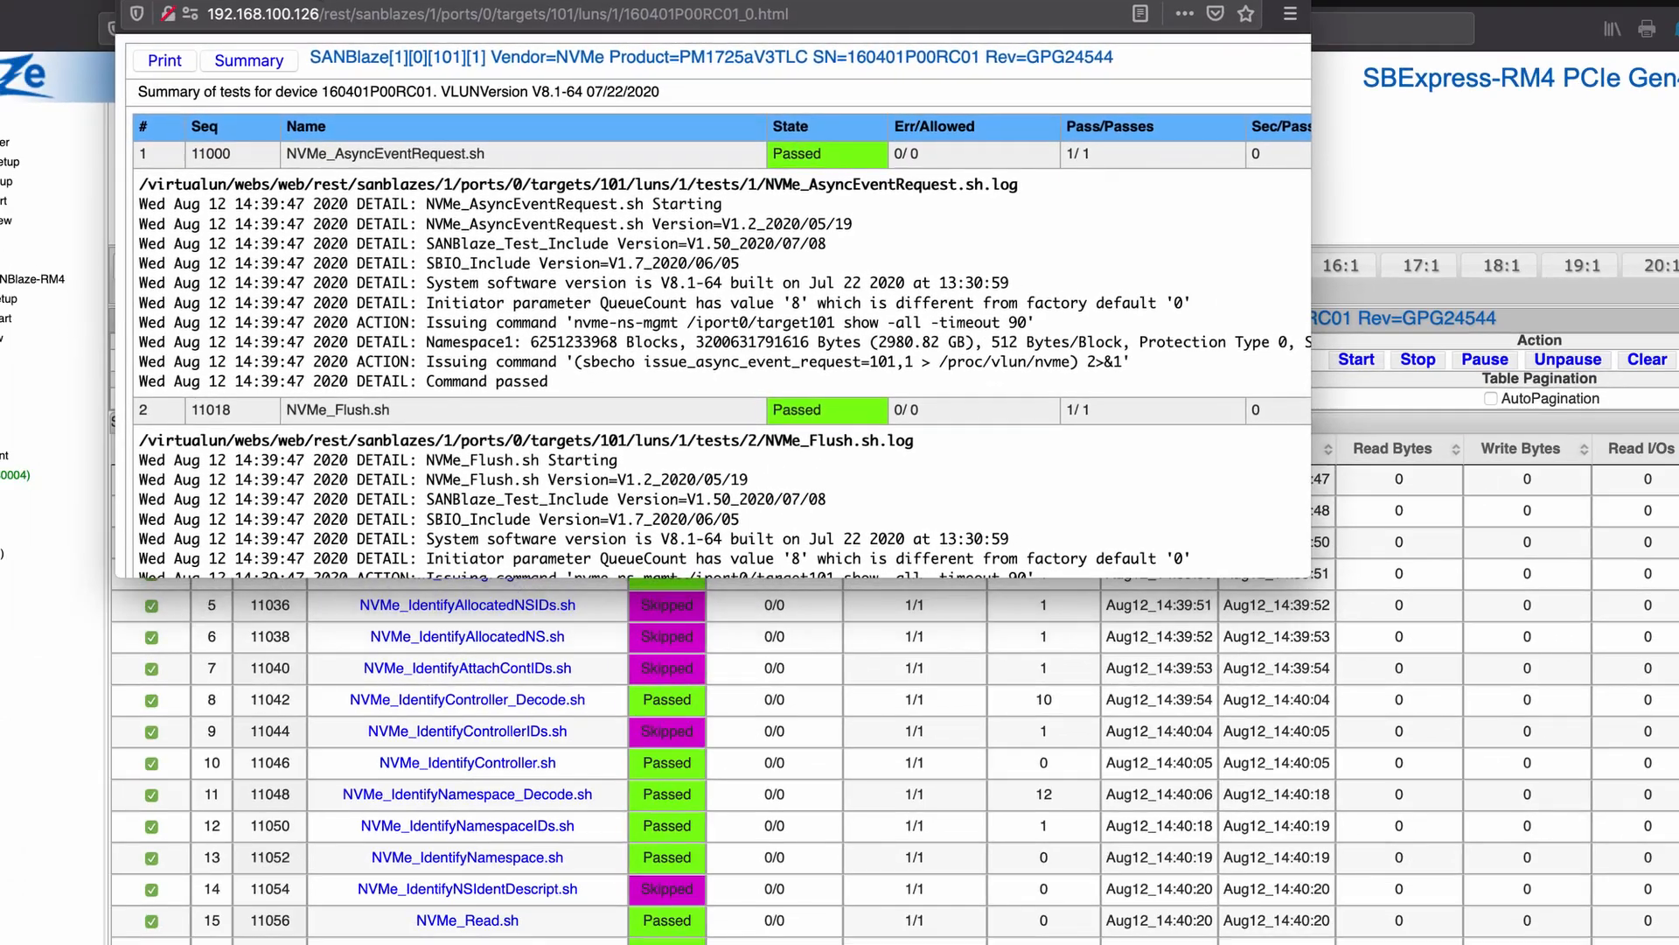
mouse_move(313, 0)
mouse_down()
mouse_move(308, 28)
mouse_move(302, 11)
mouse_up()
drag(1293, 598, 1542, 944)
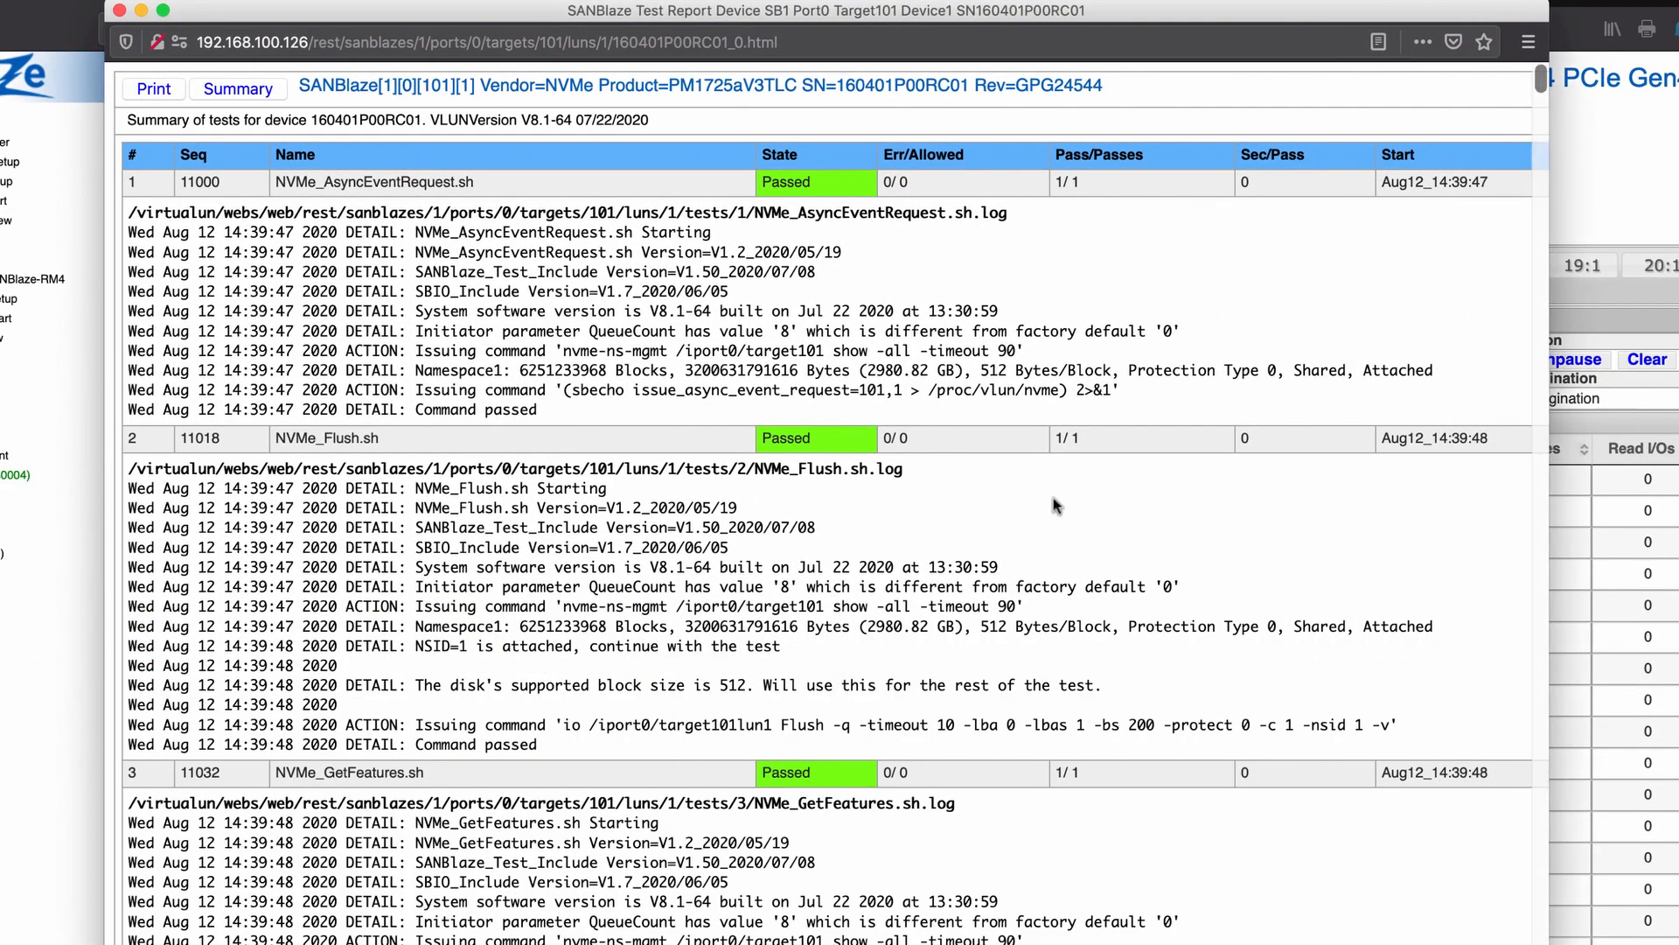
scroll(1056, 506, down, 5)
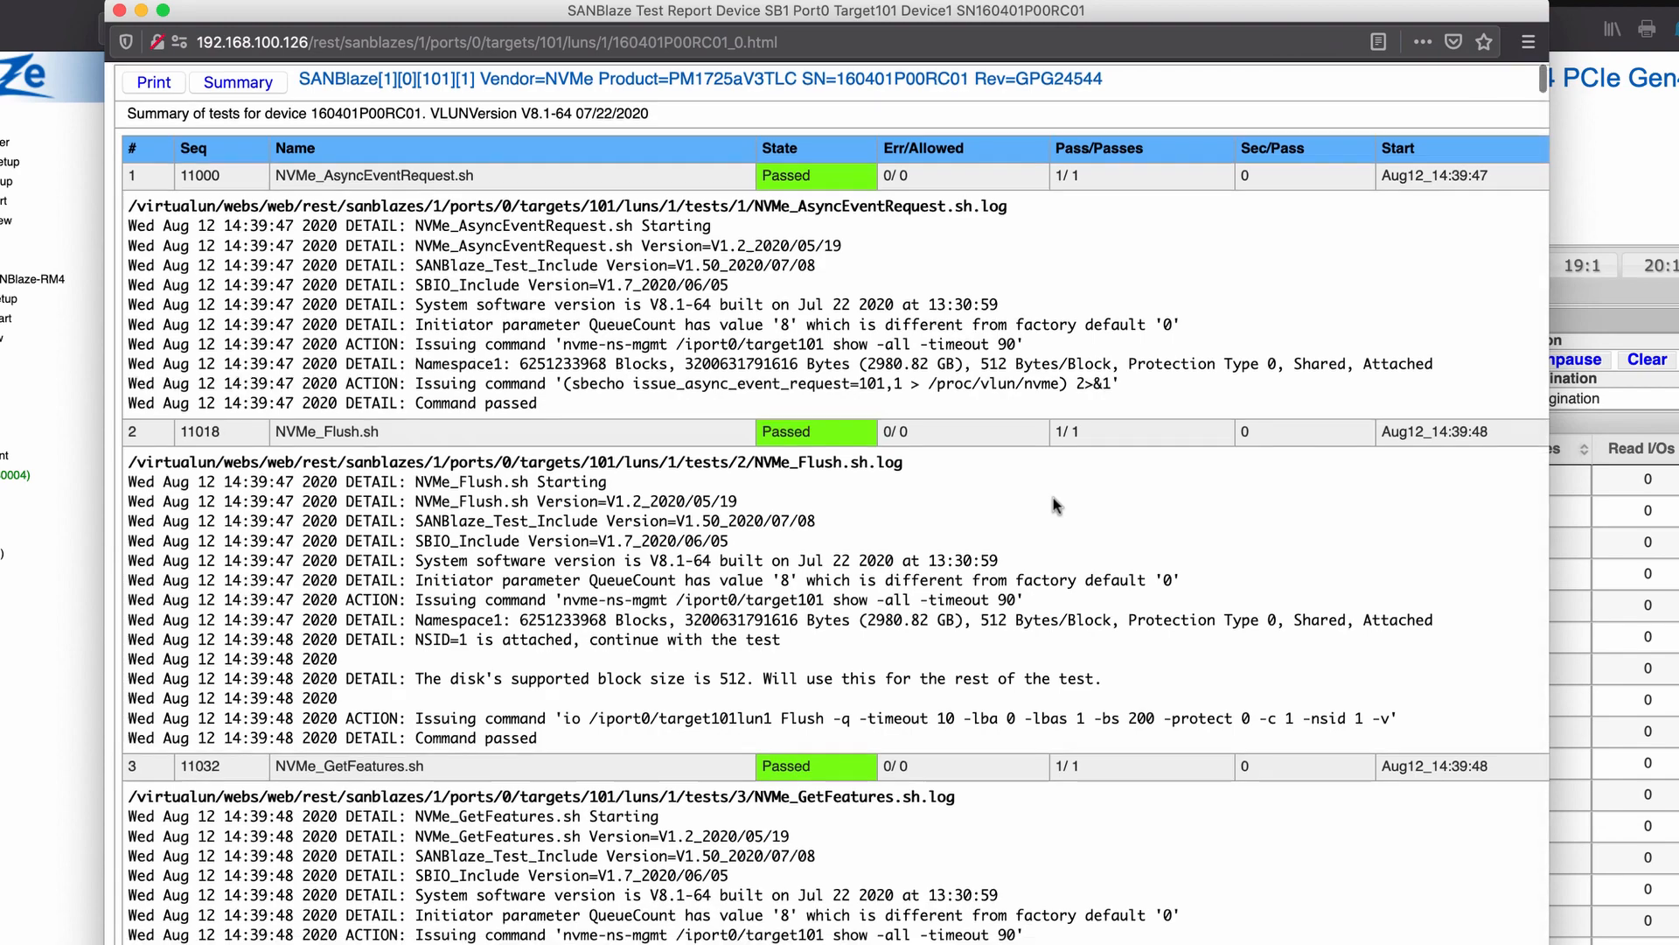
scroll(1056, 506, up, 5)
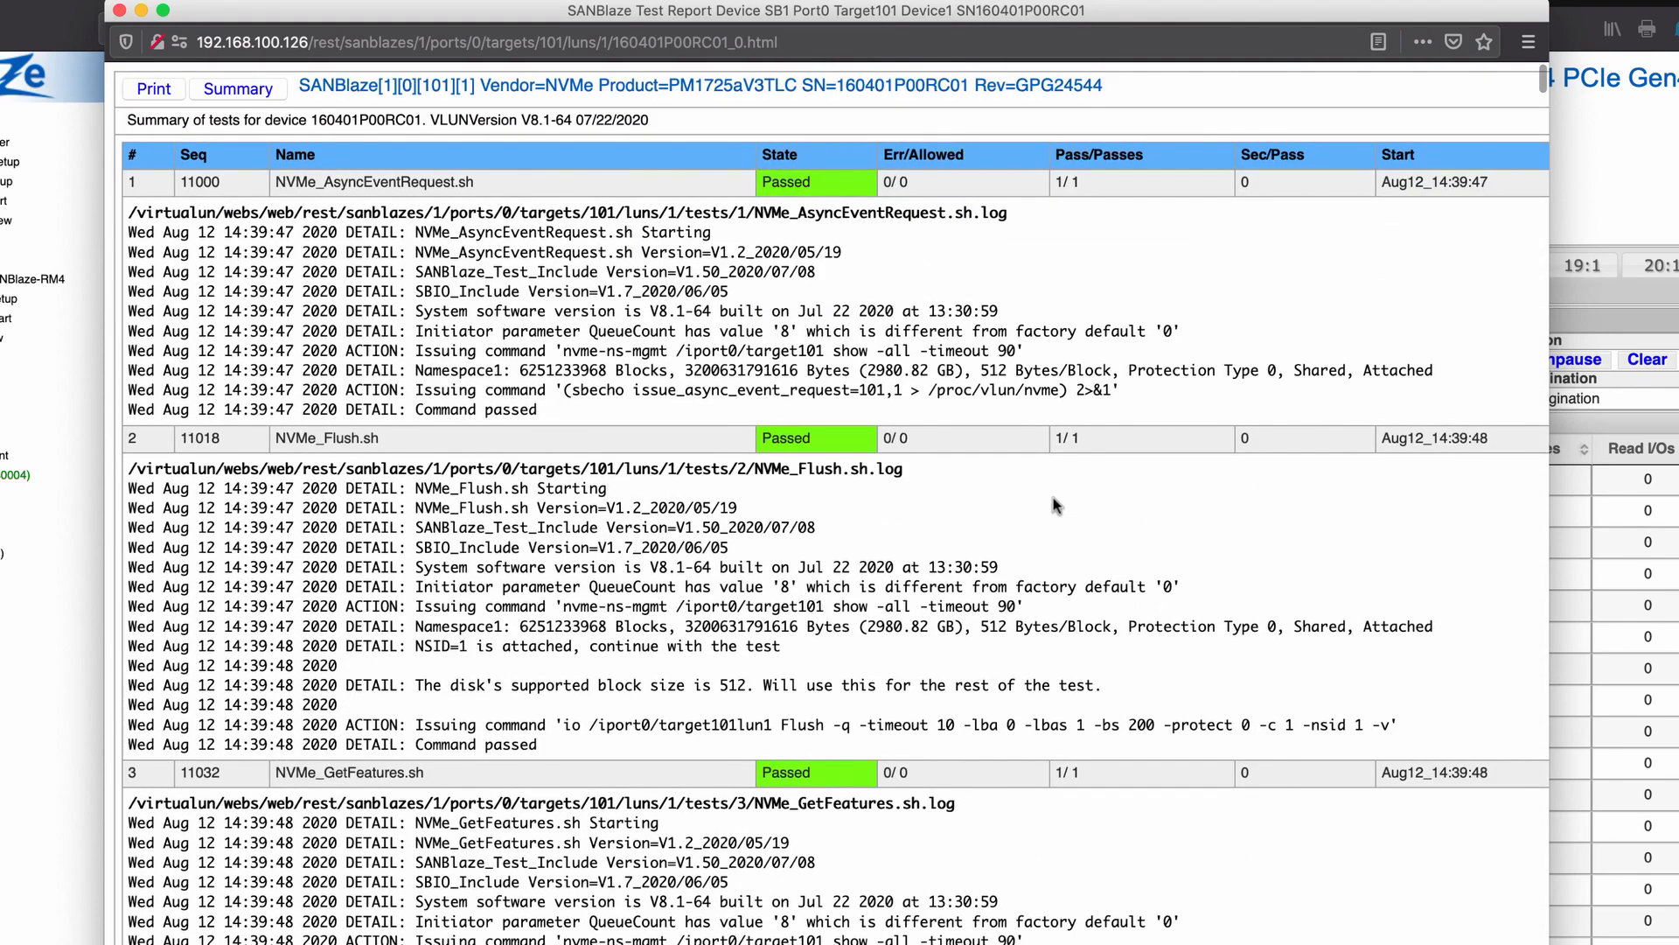
scroll(727, 230, down, 15)
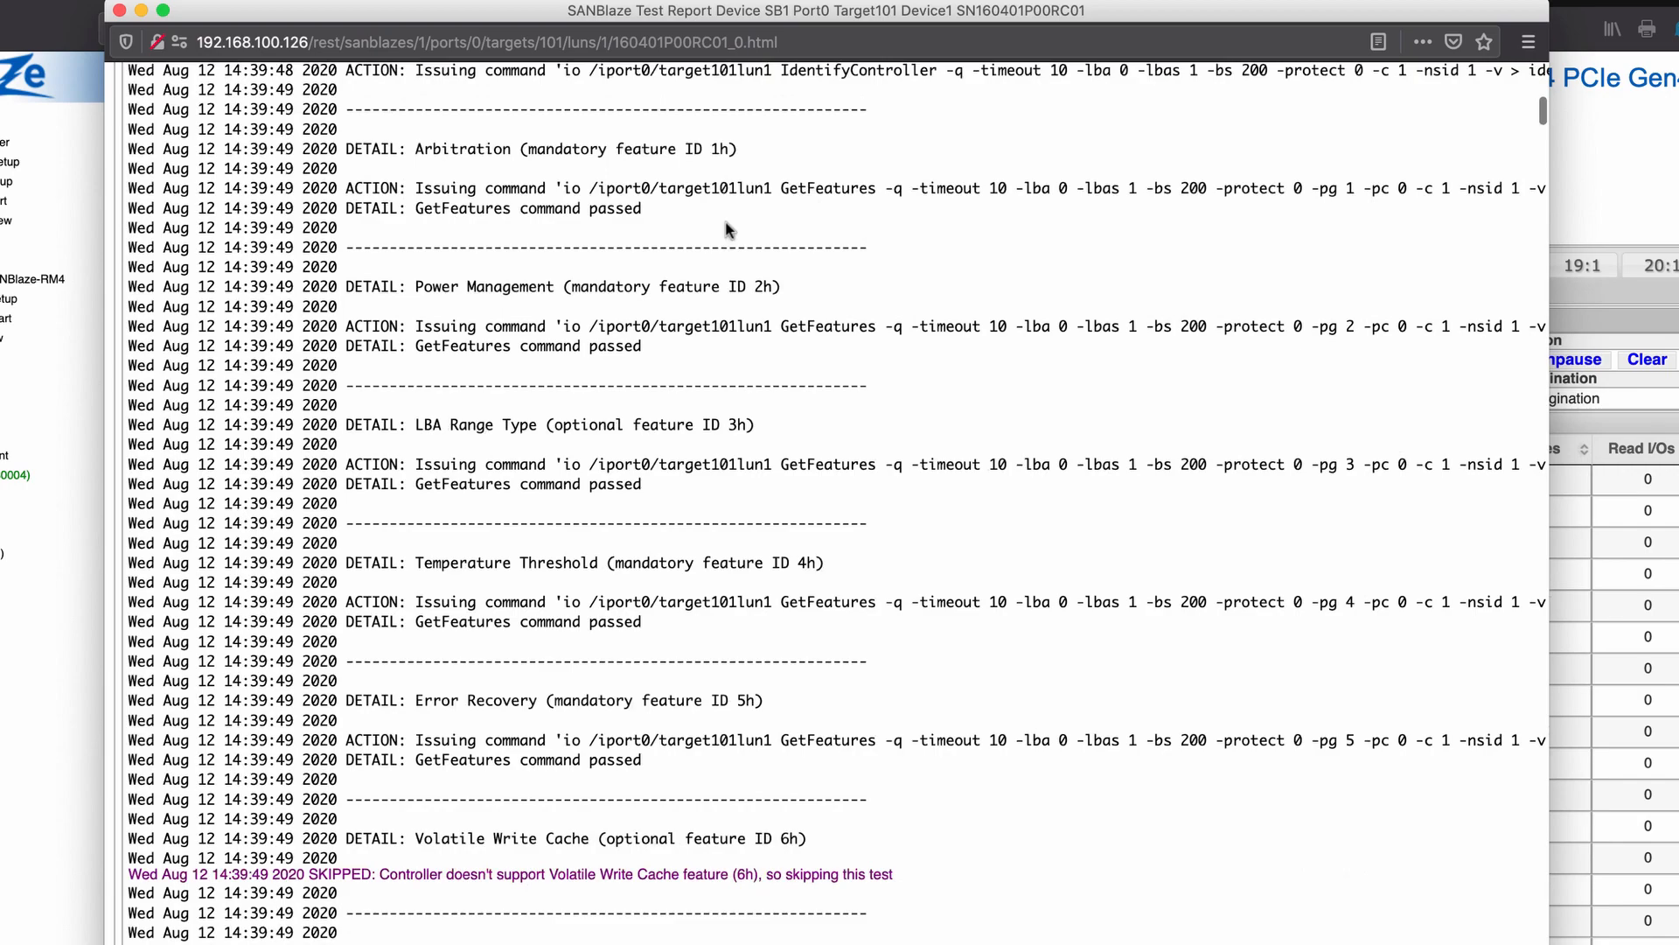
scroll(727, 230, down, 10)
scroll(727, 219, up, 5)
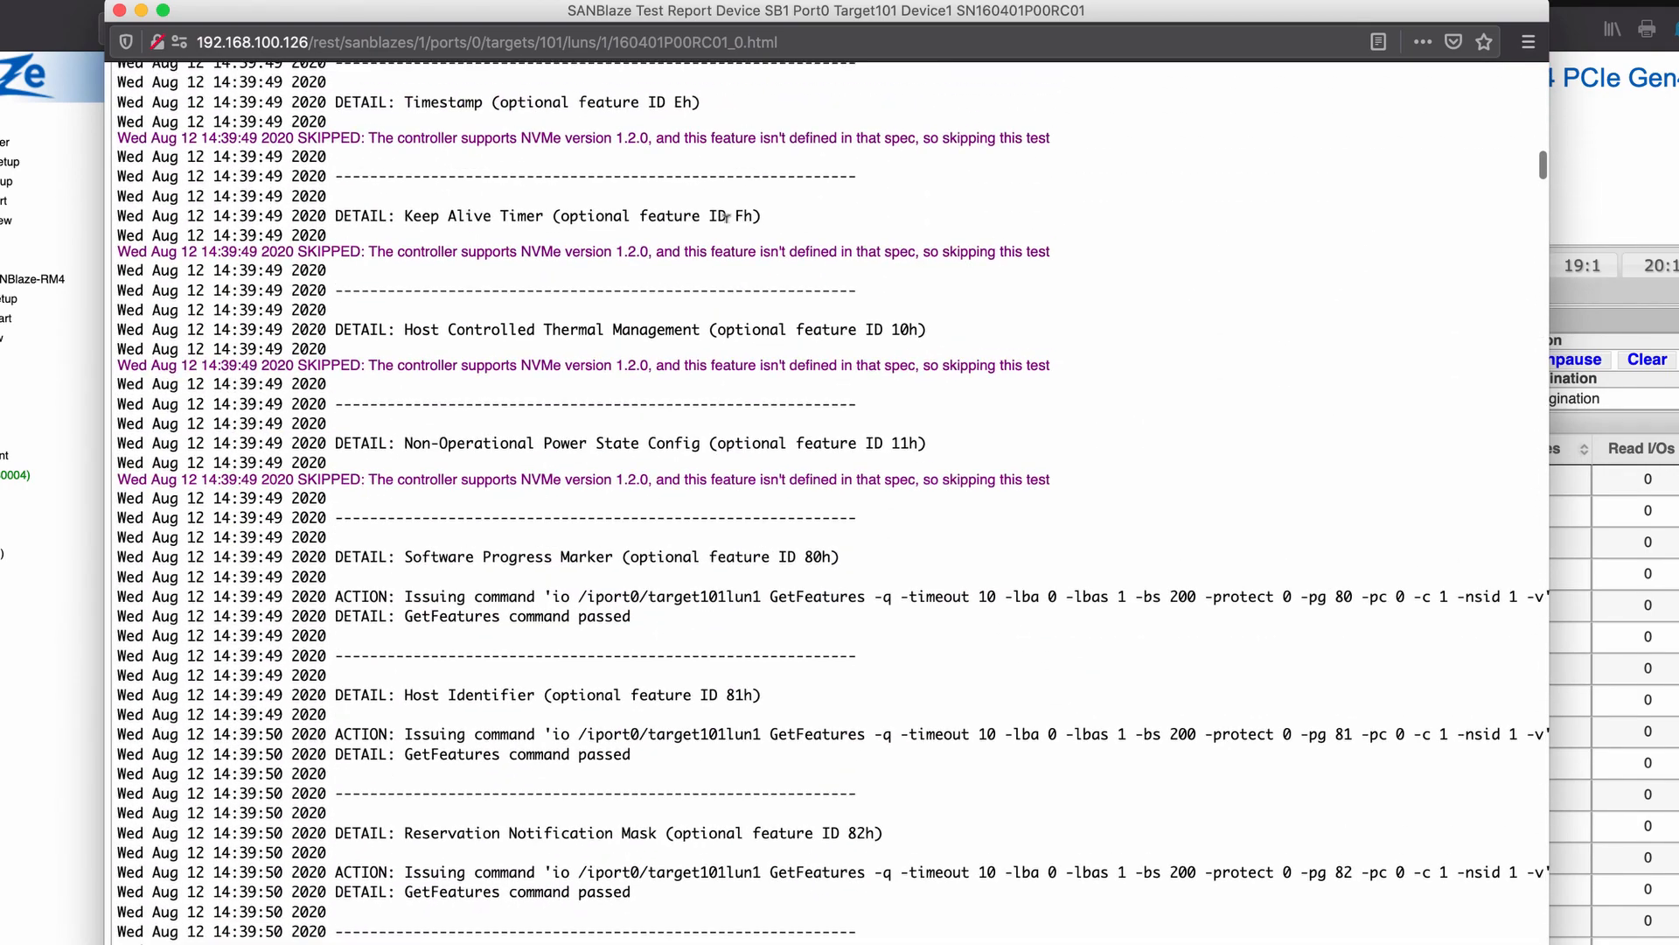
scroll(727, 217, up, 10)
scroll(727, 216, down, 4)
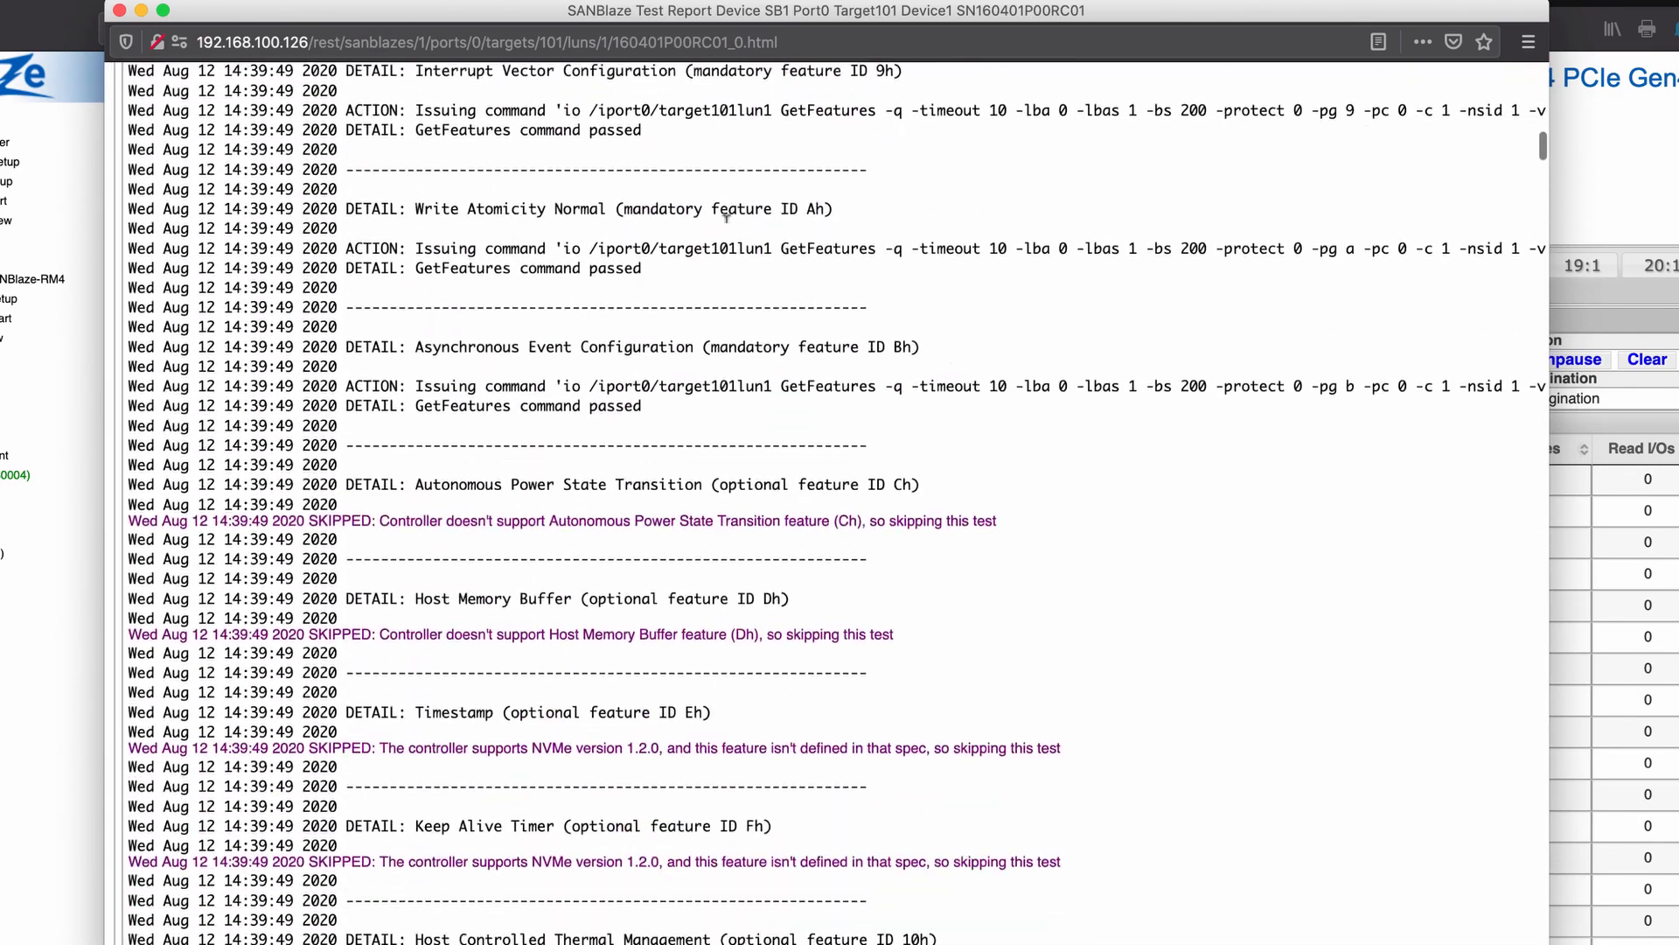
scroll(726, 216, down, 2)
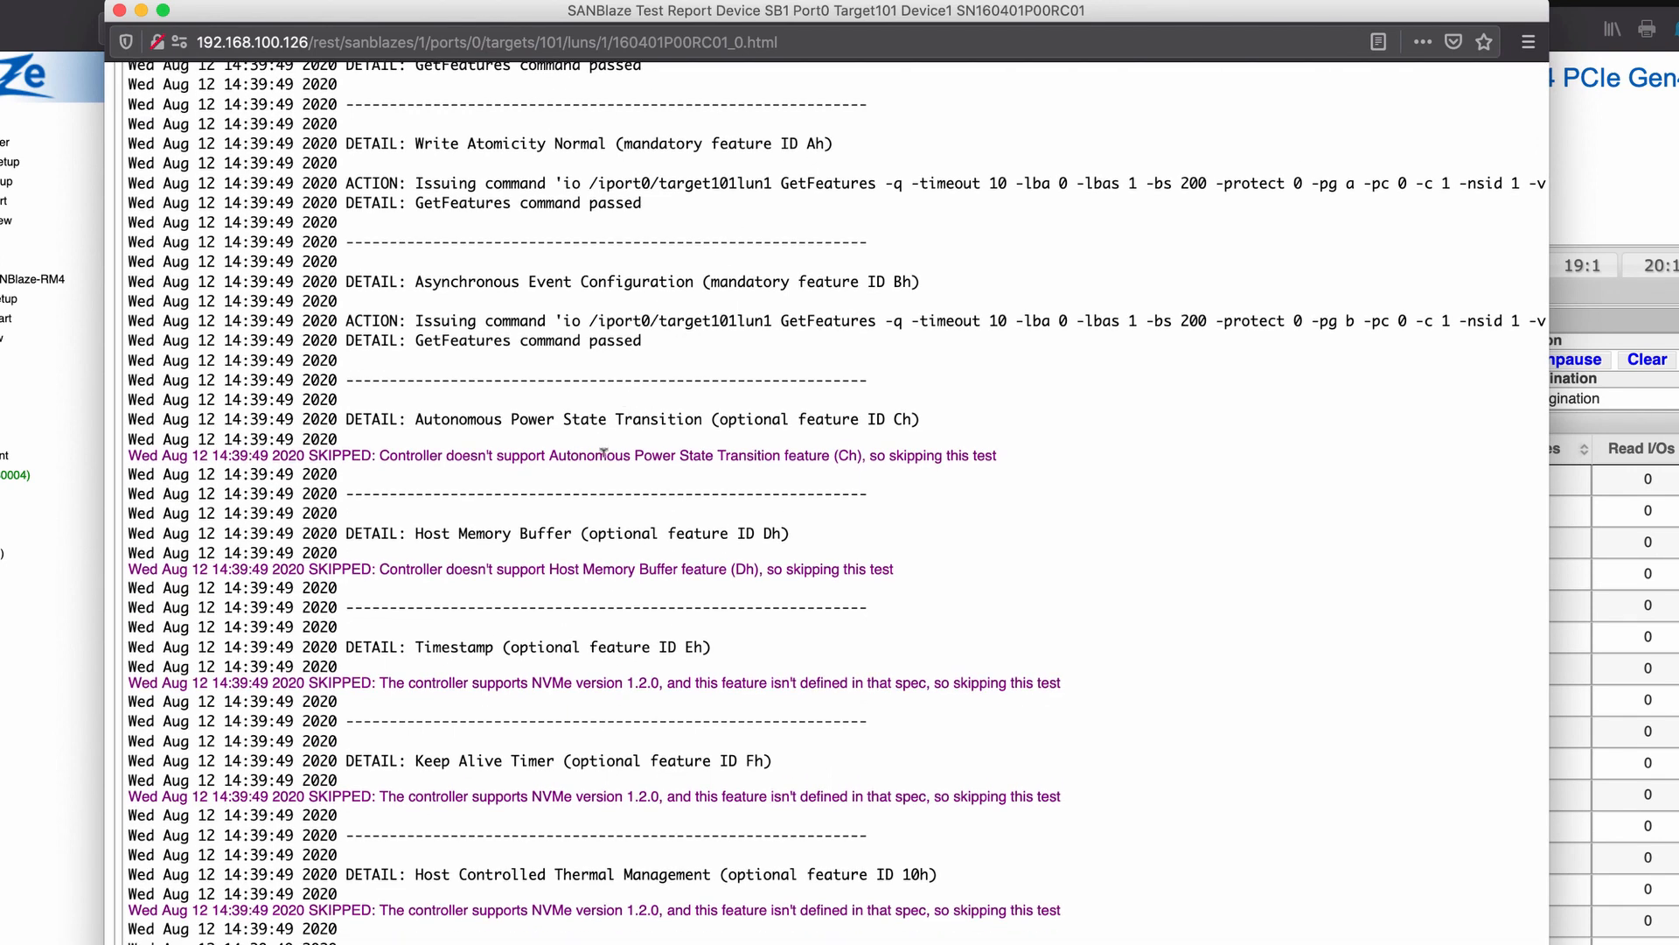
Inspect the Autonomous Power State Transition skip message, then close the report
triple_click(604, 453)
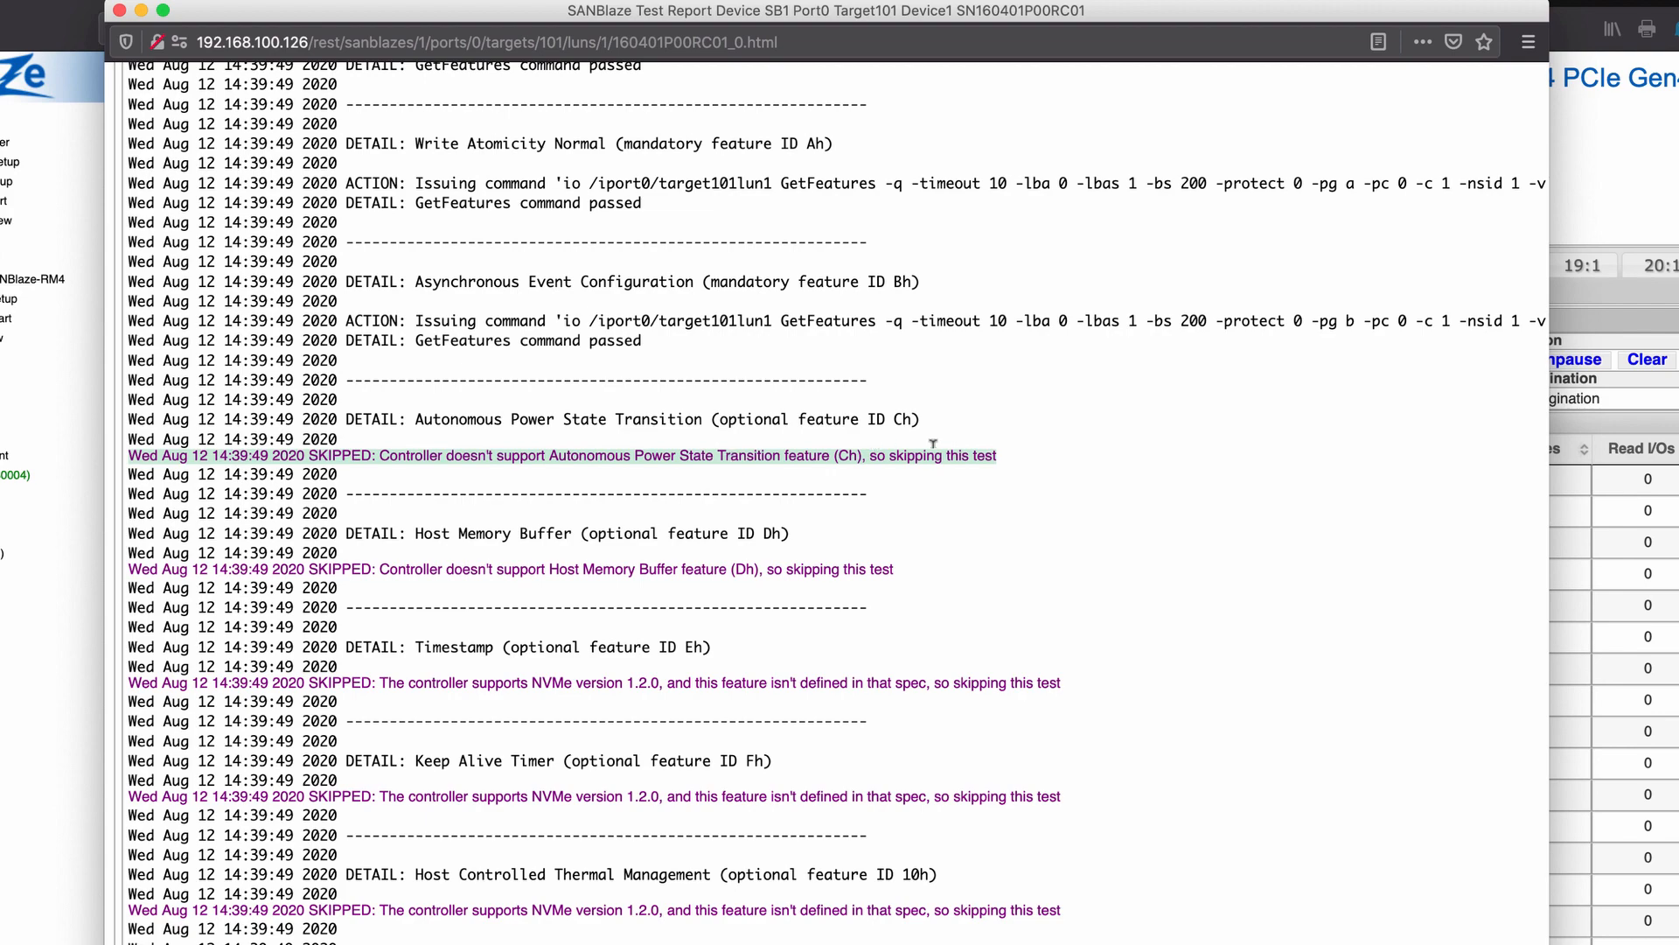
click(962, 543)
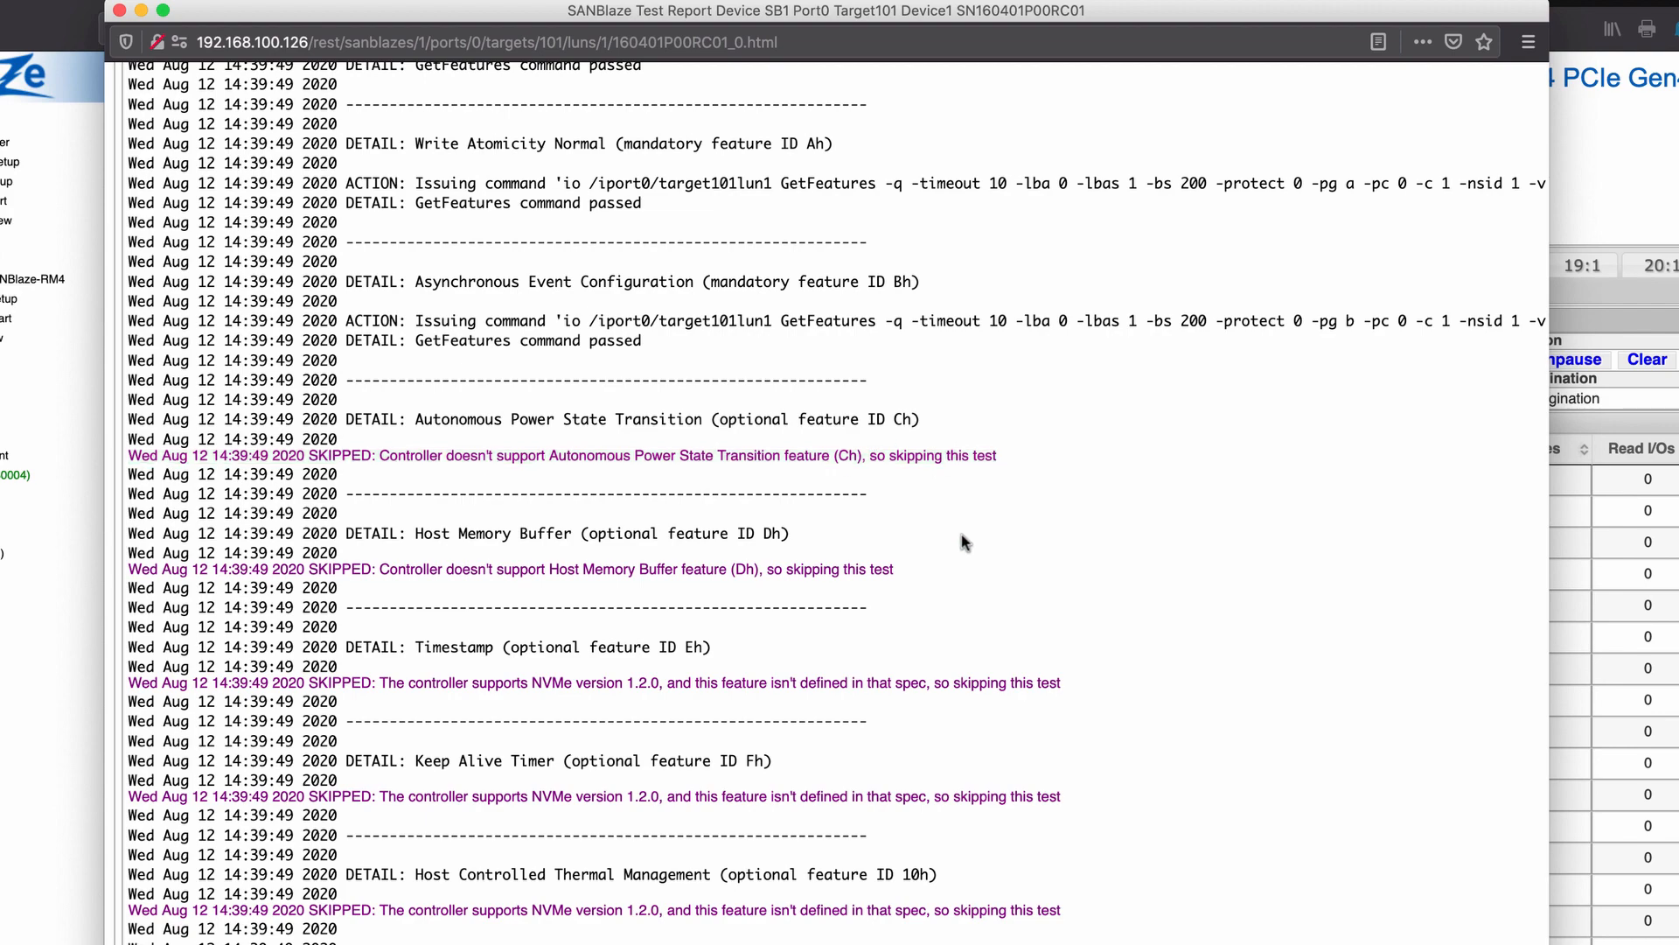
scroll(962, 538, down, 15)
scroll(963, 534, down, 10)
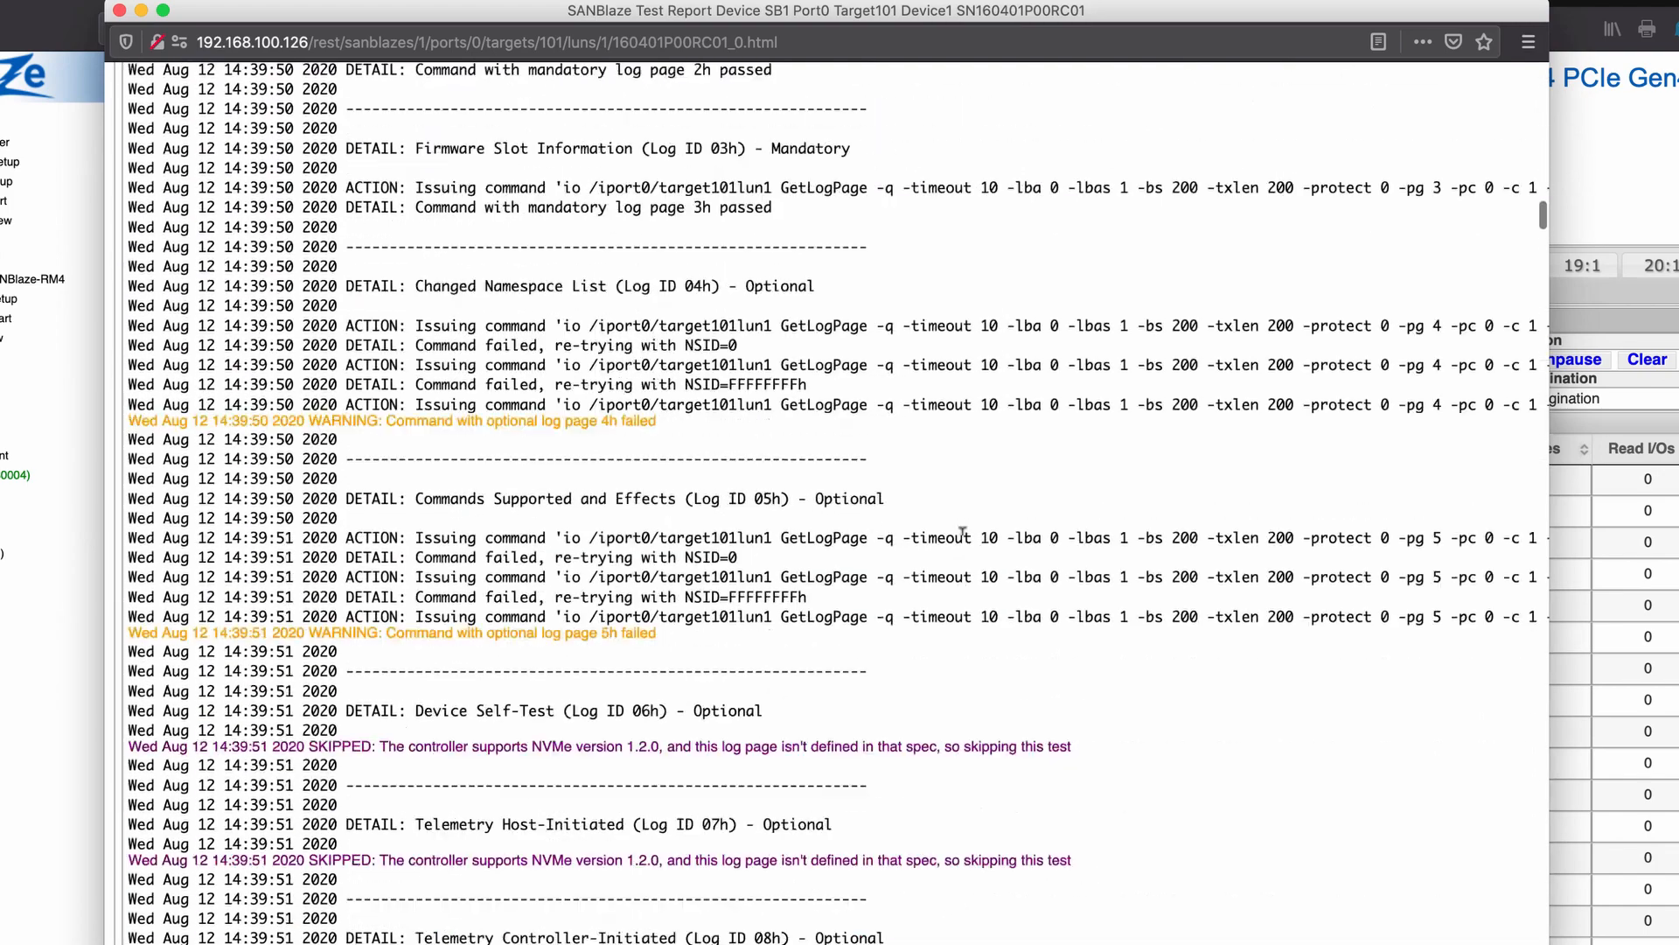
scroll(964, 541, up, 6)
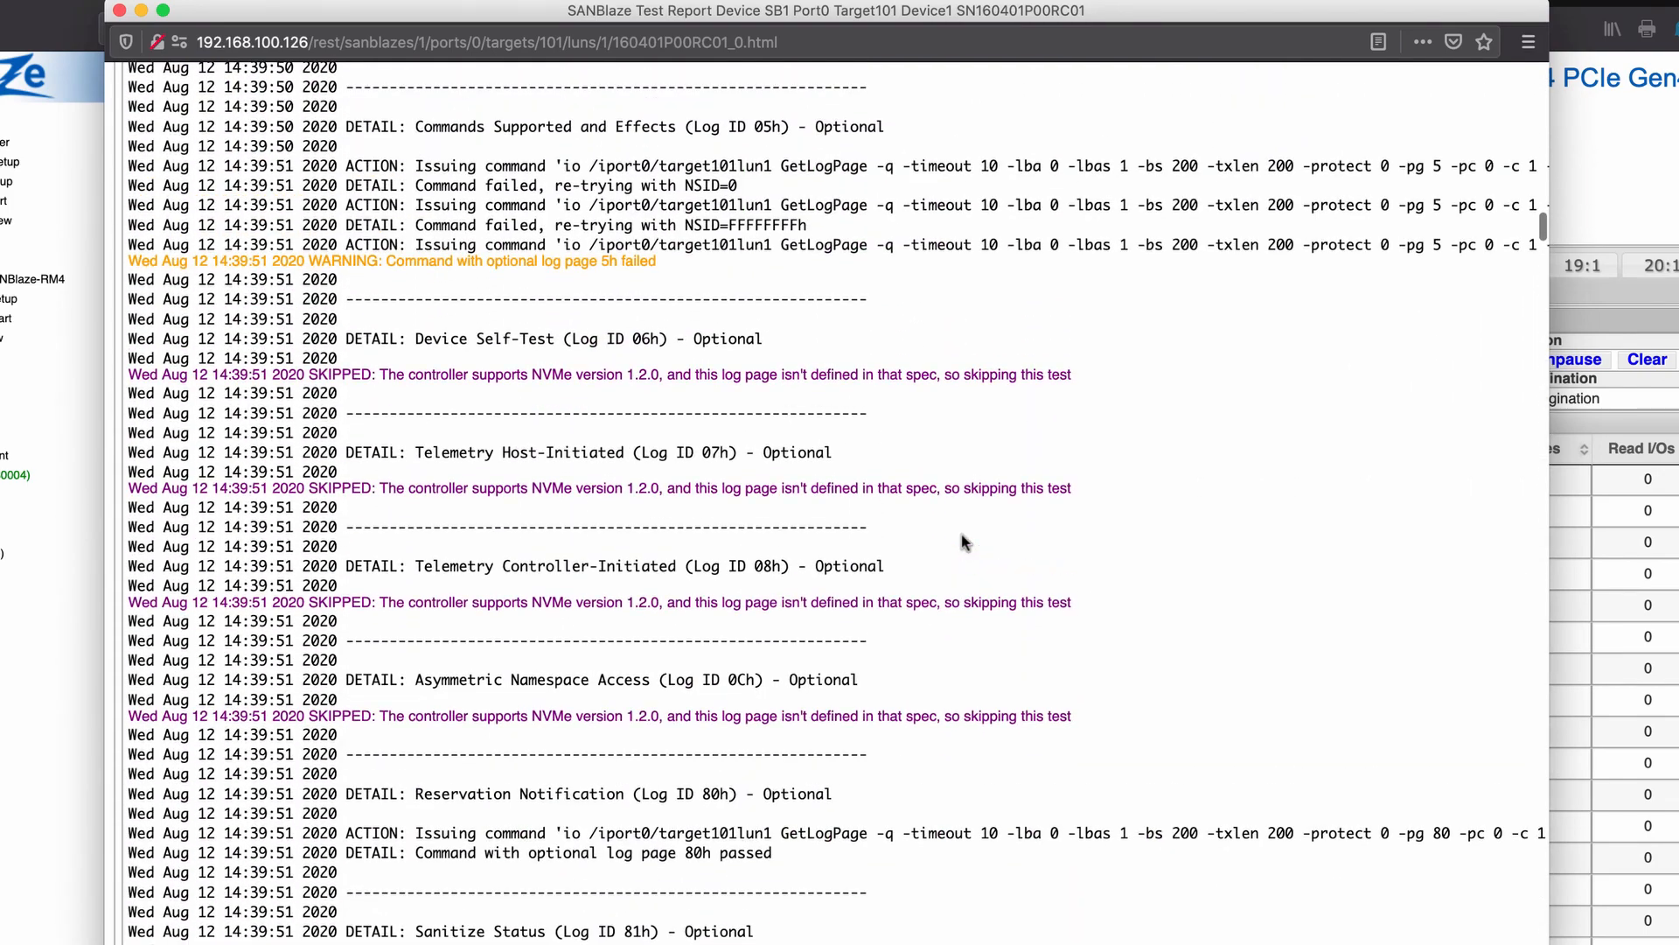
scroll(962, 537, up, 5)
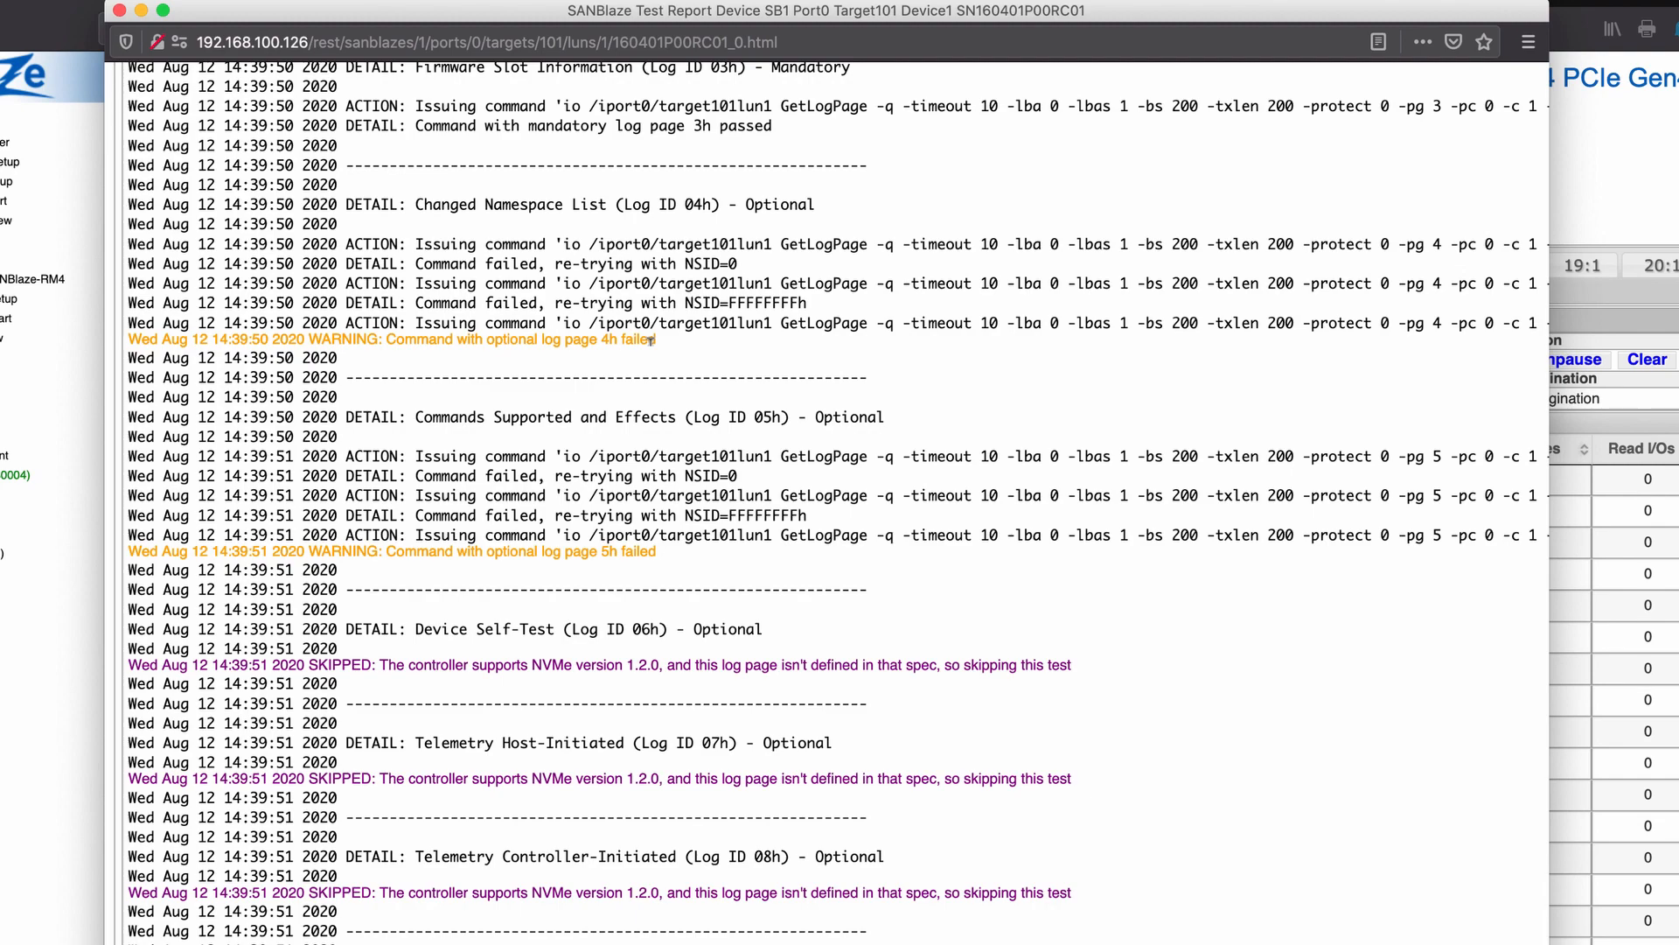
scroll(650, 341, down, 20)
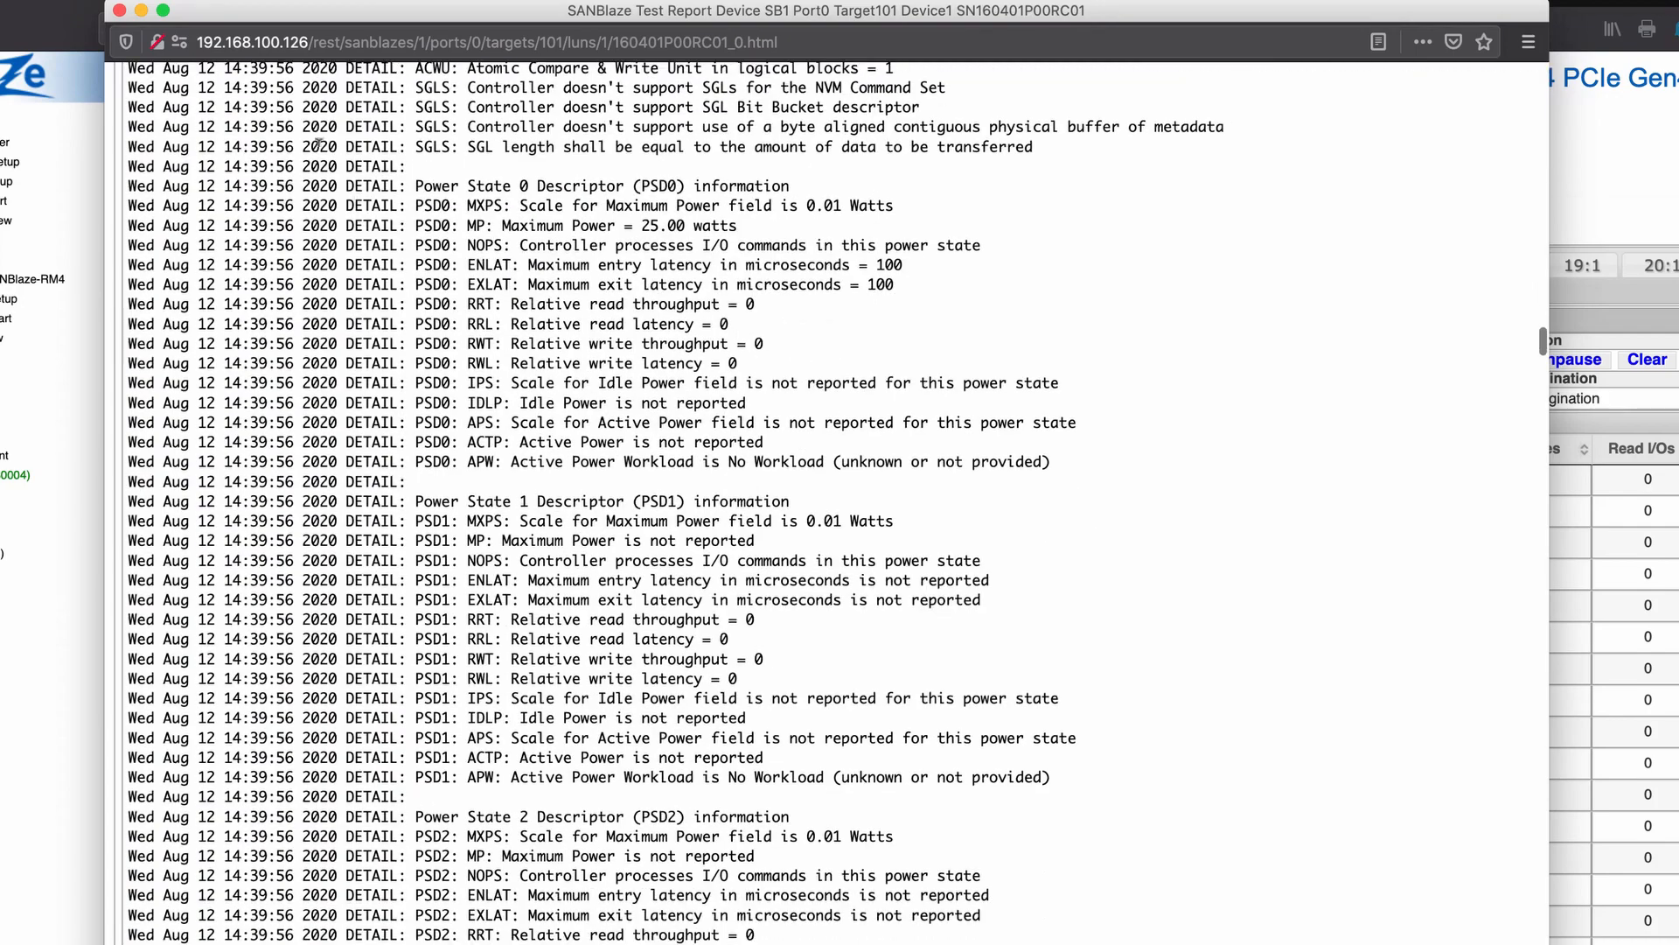
scroll(223, 259, down, 10)
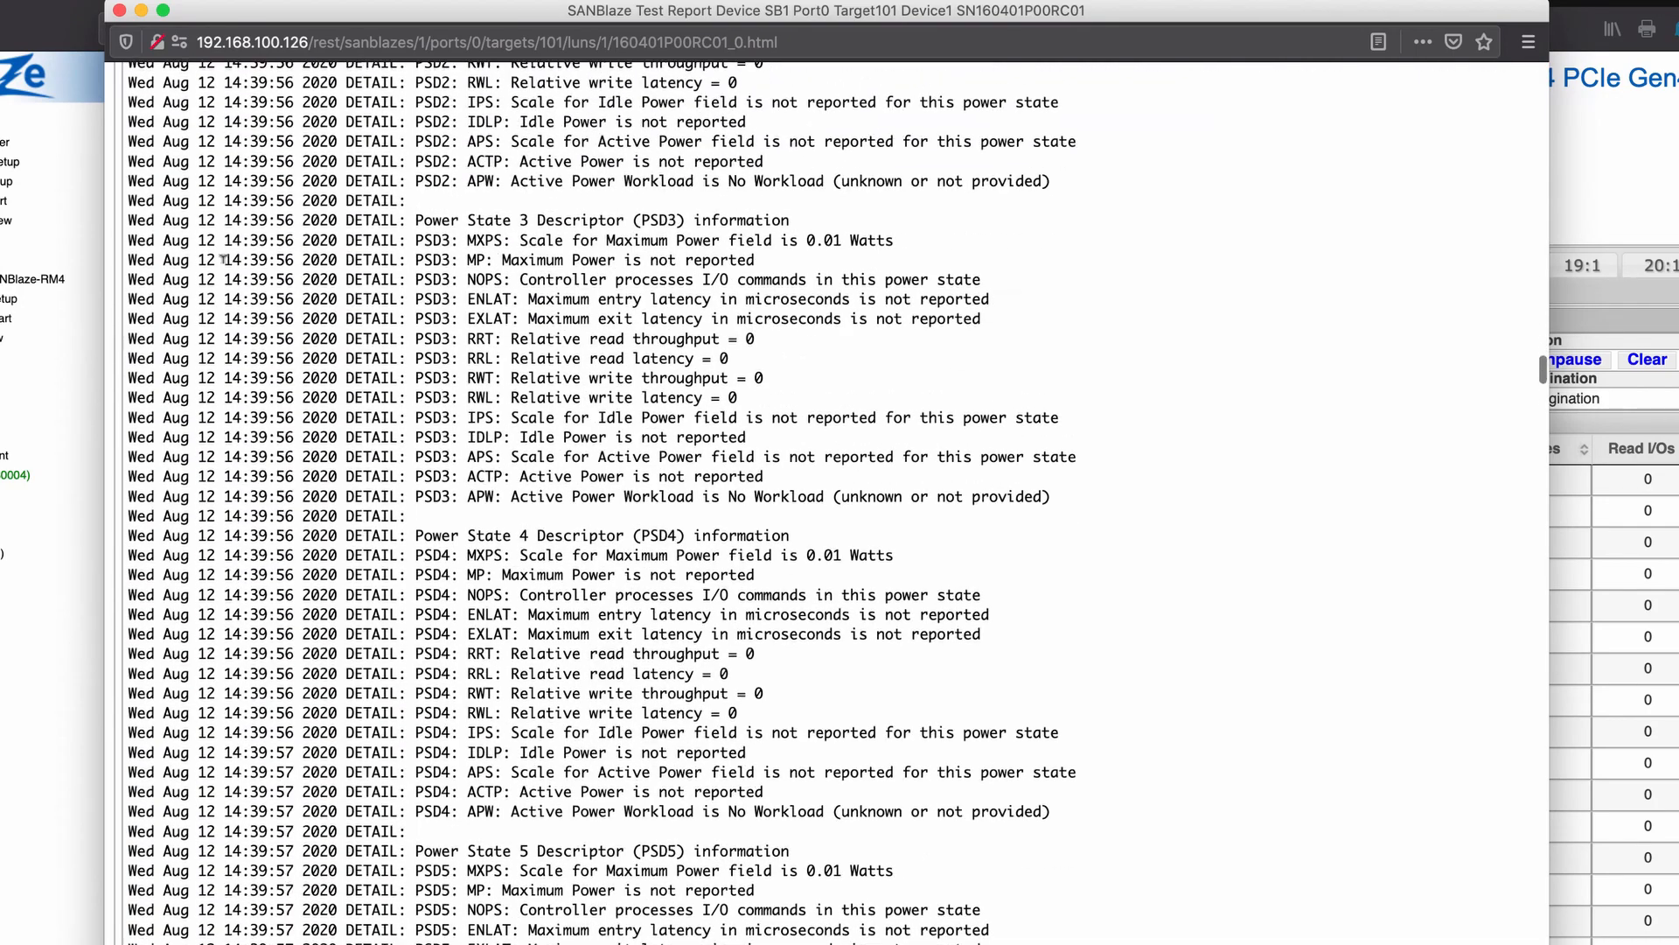
click(120, 12)
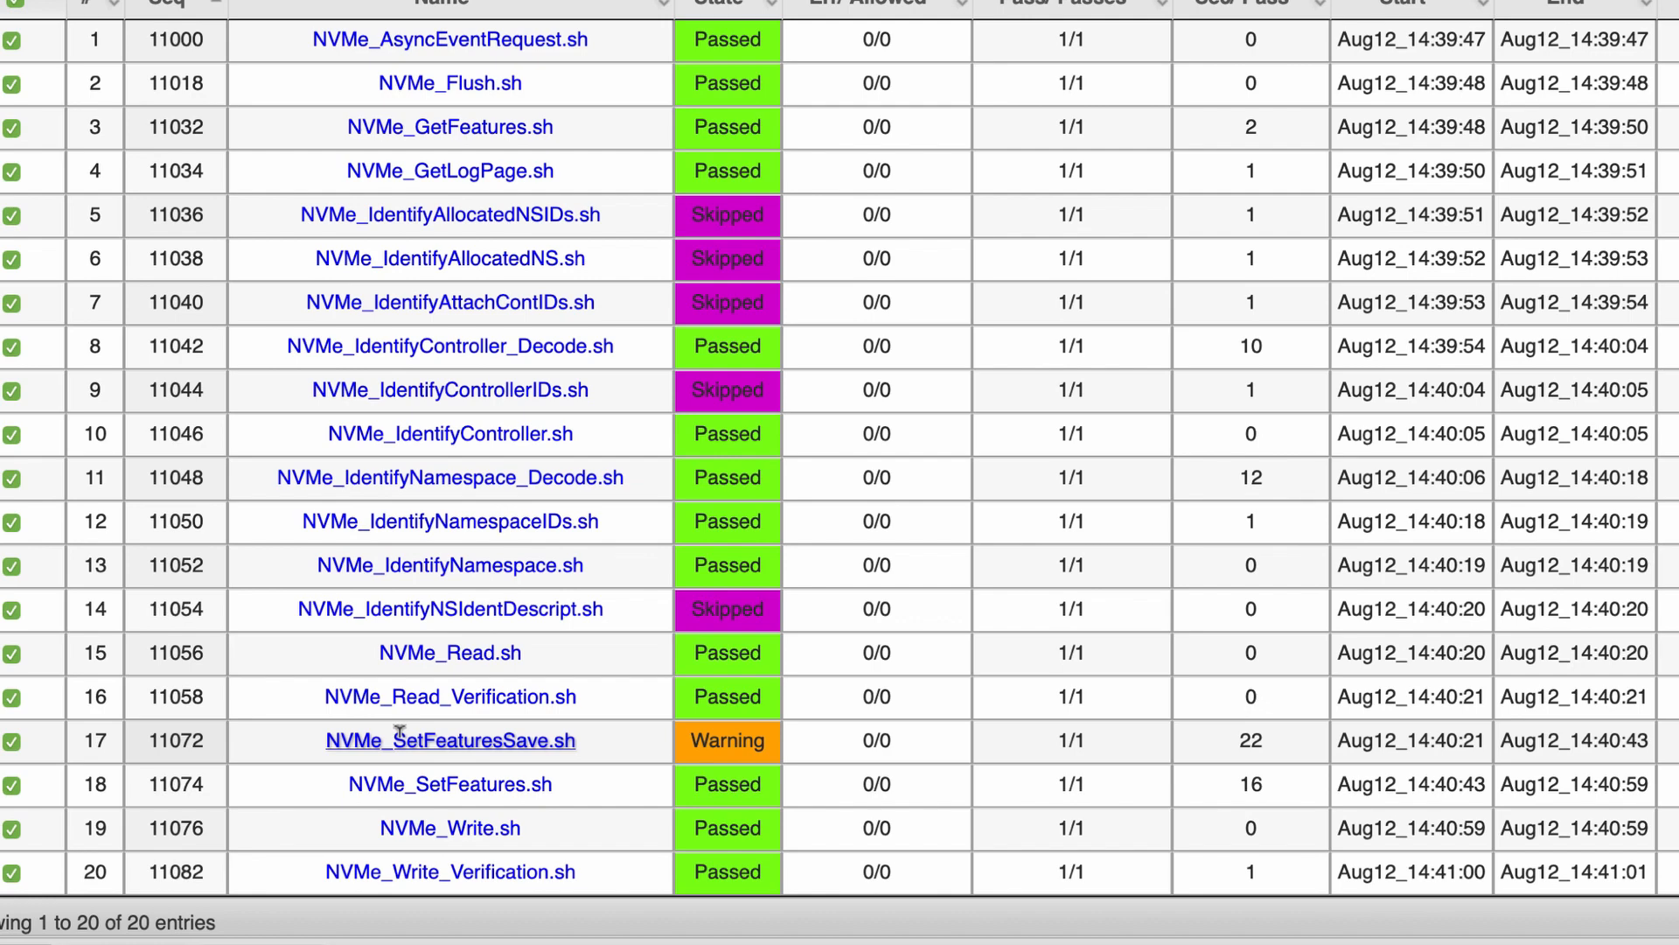
click(400, 737)
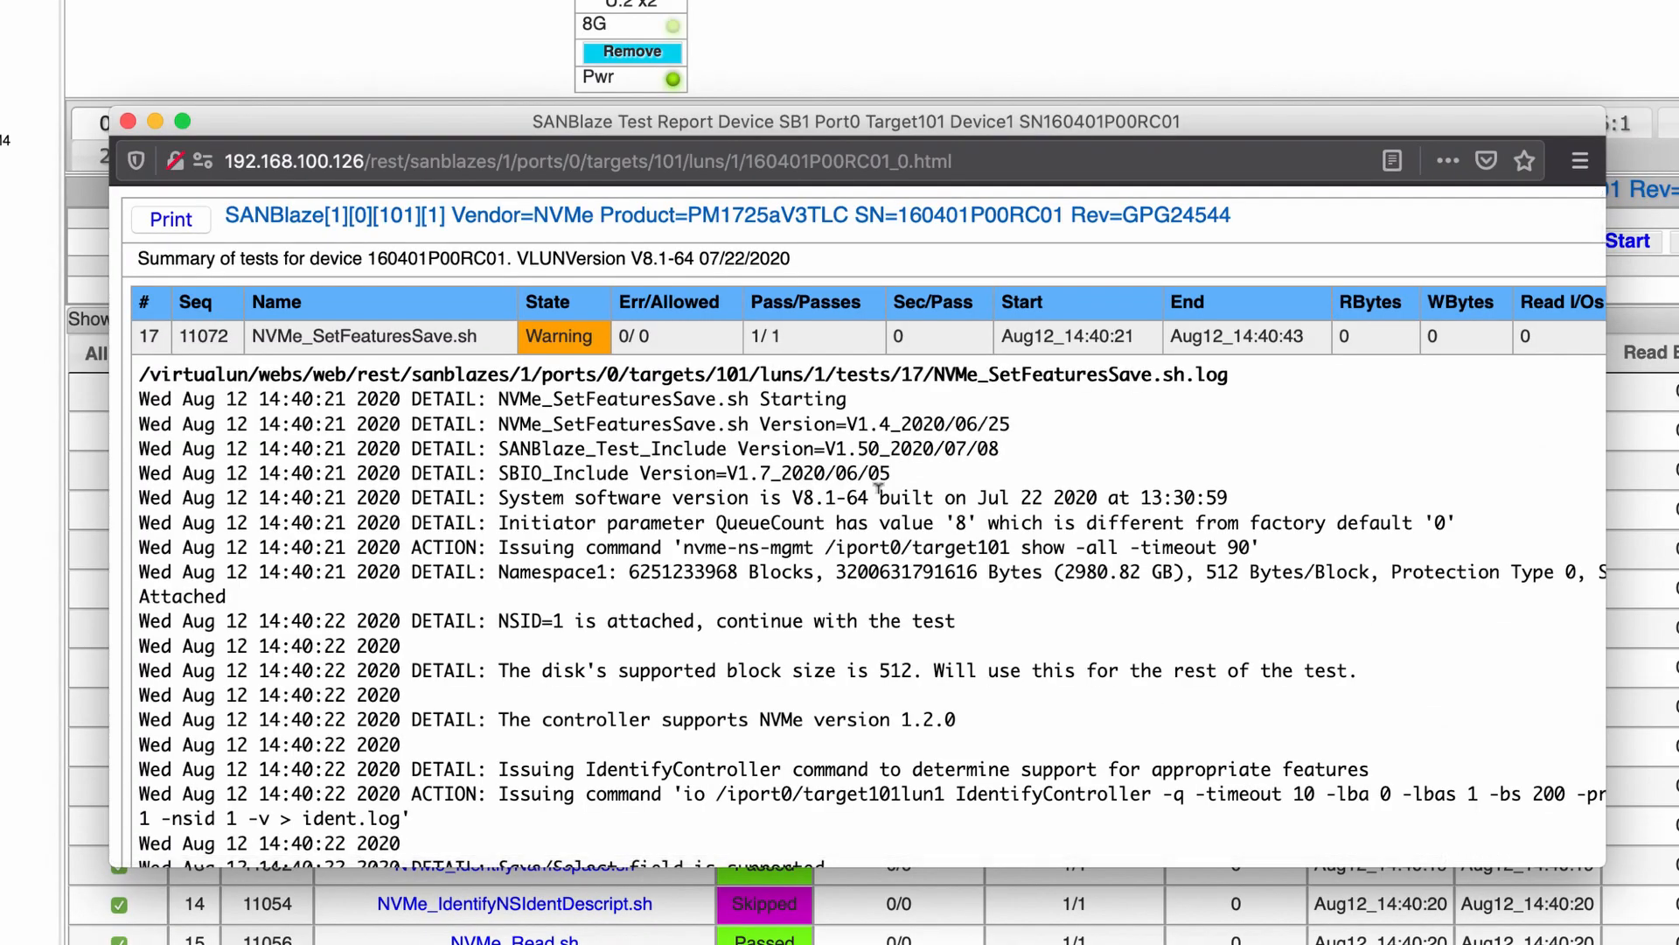
scroll(881, 516, down, 12)
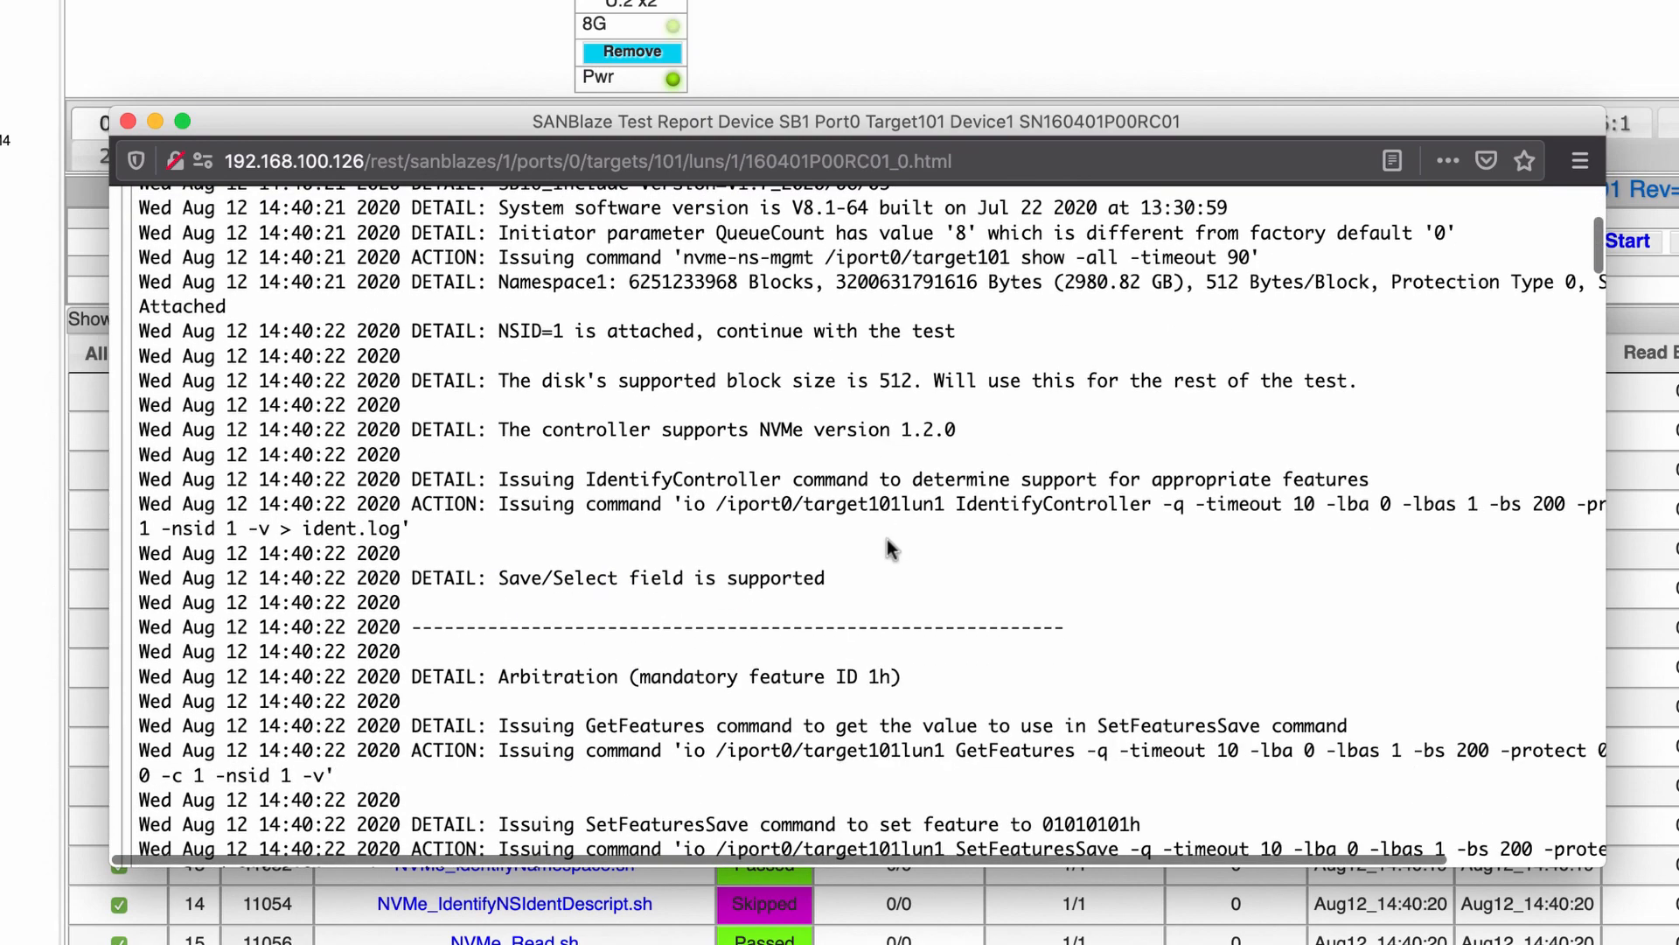
scroll(887, 539, down, 15)
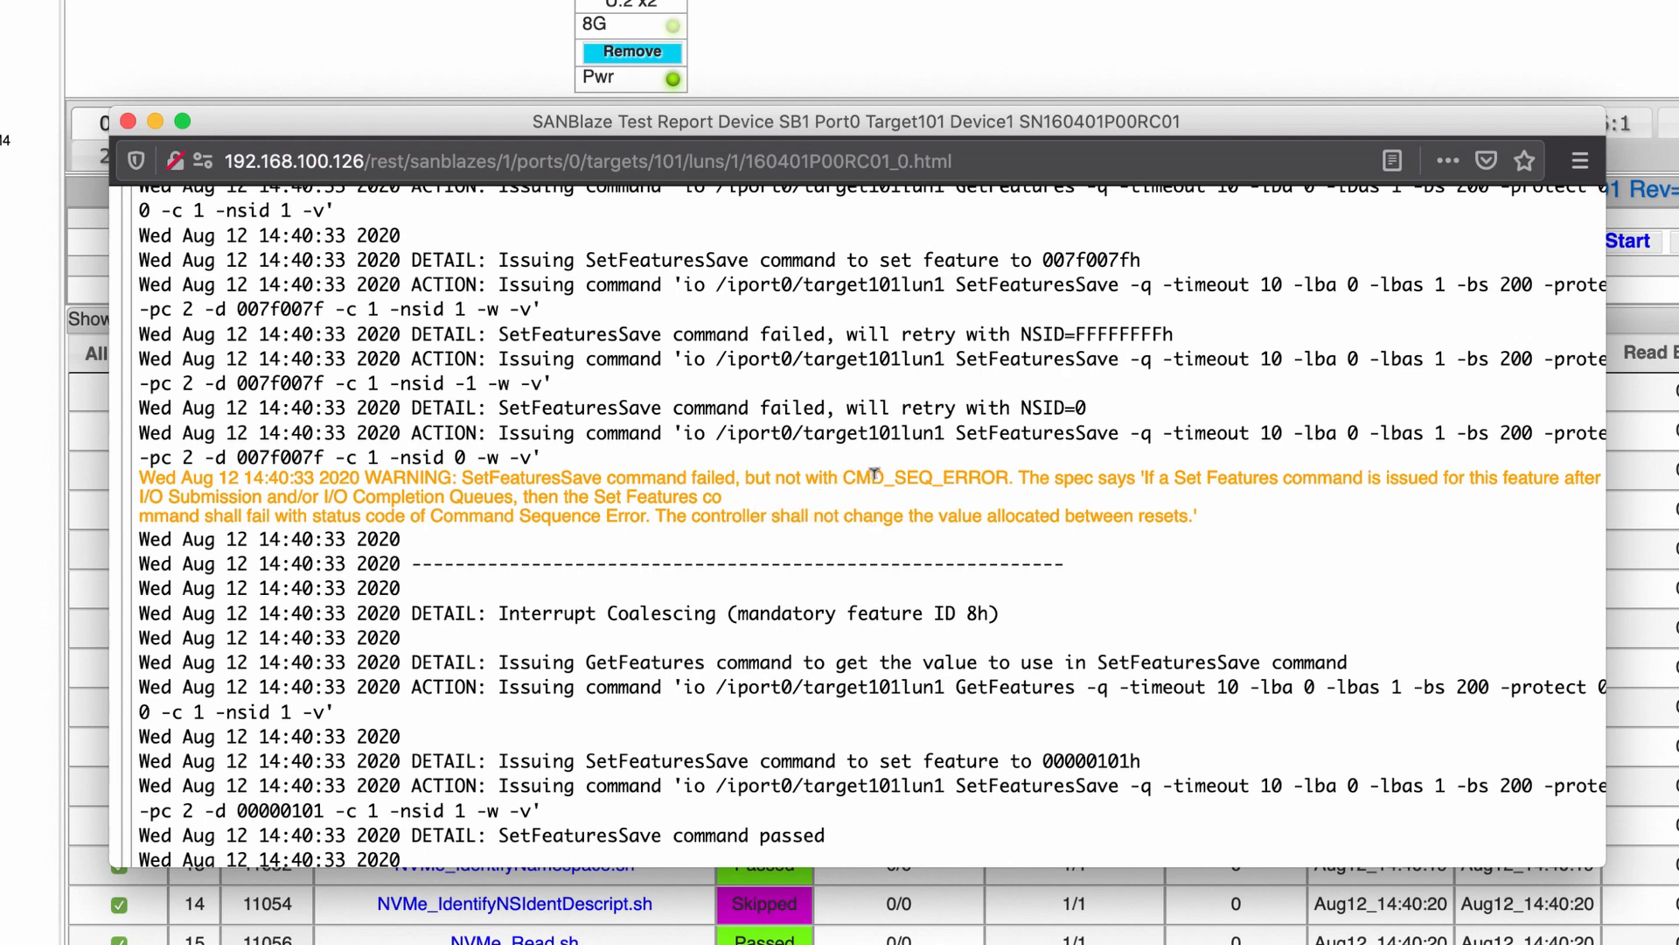
scroll(743, 590, down, 15)
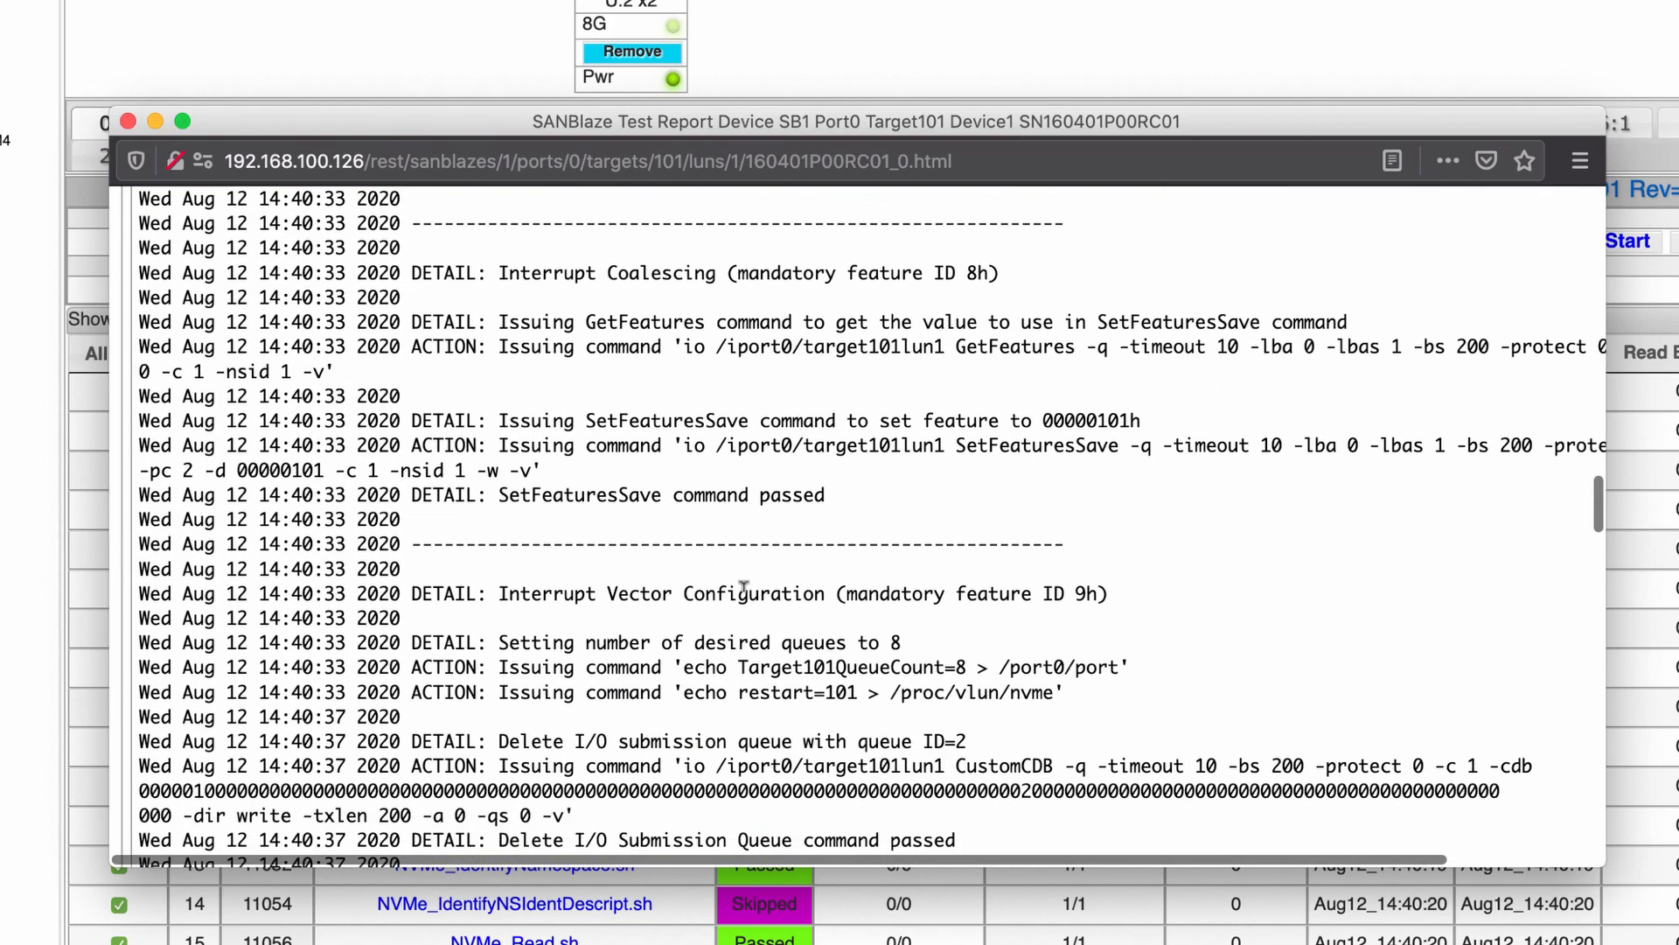
scroll(743, 585, down, 4)
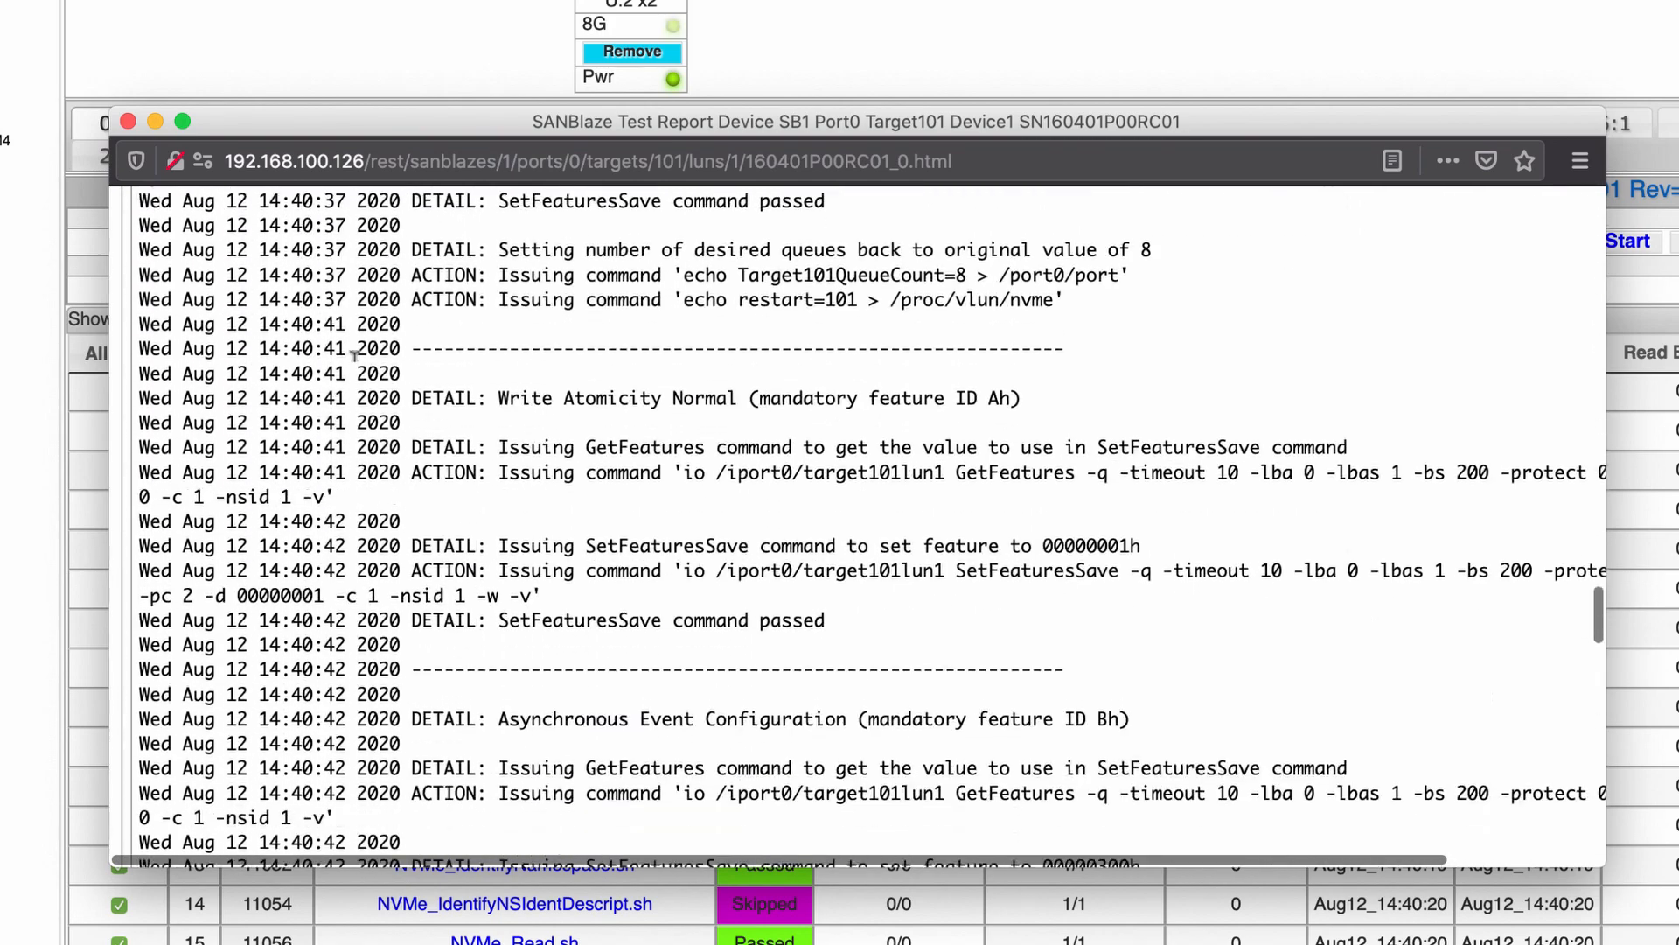
click(128, 120)
Show the run's Bytes/s throughput chart, then the I/O completion latency chart
scroll(958, 569, down, 3)
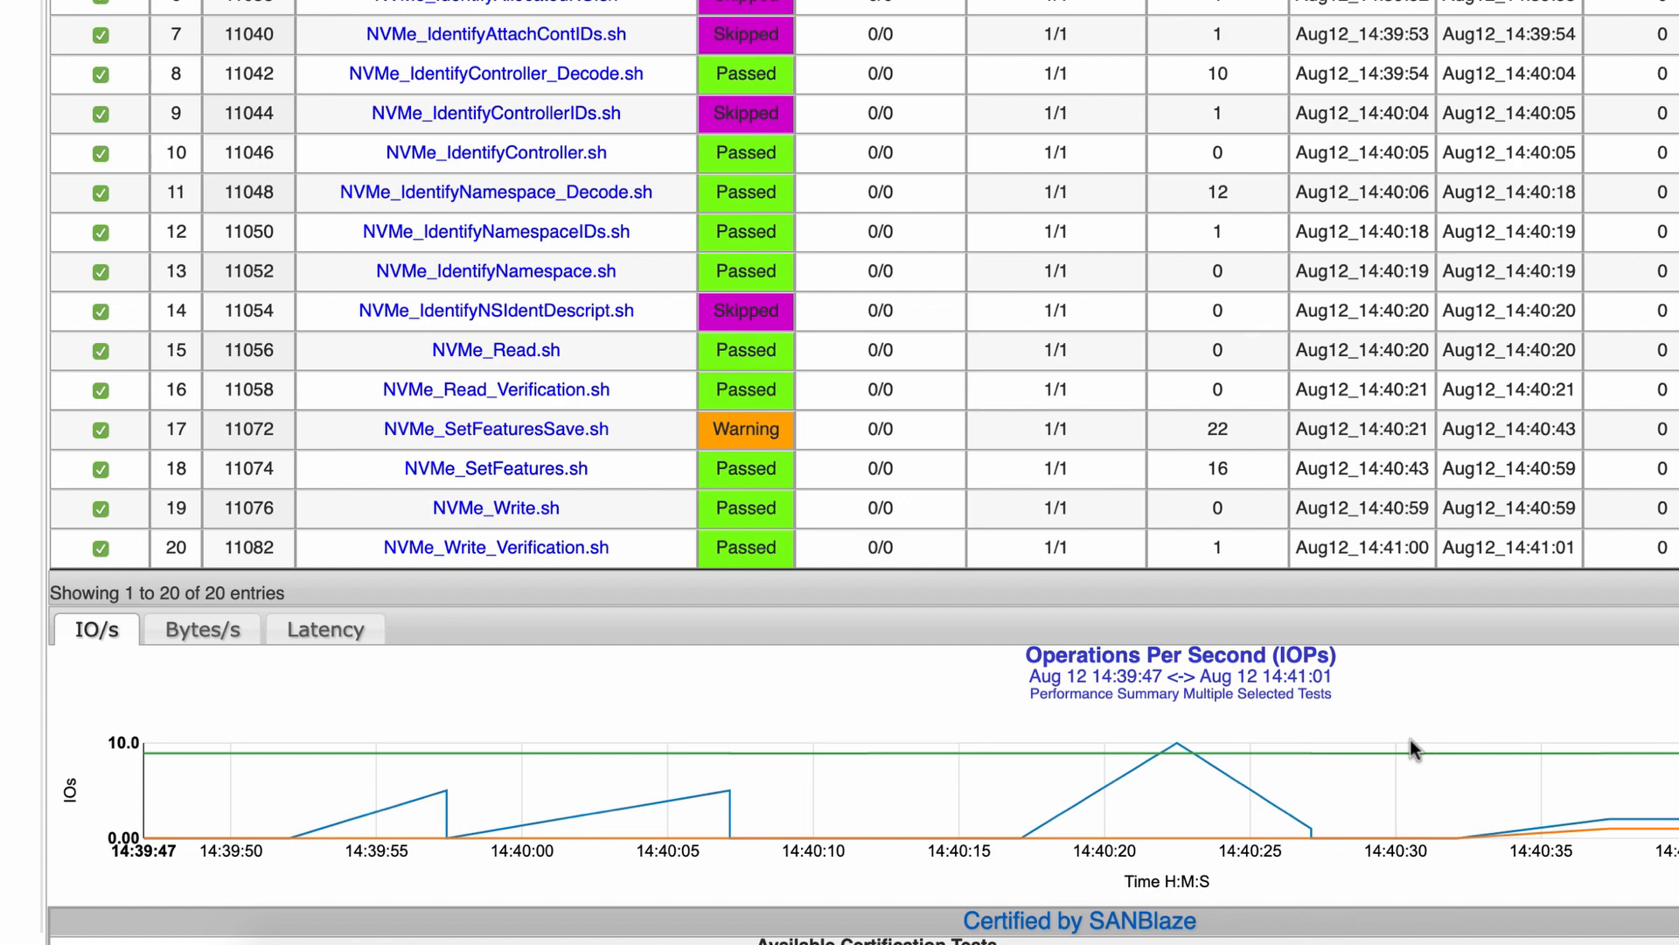
click(192, 634)
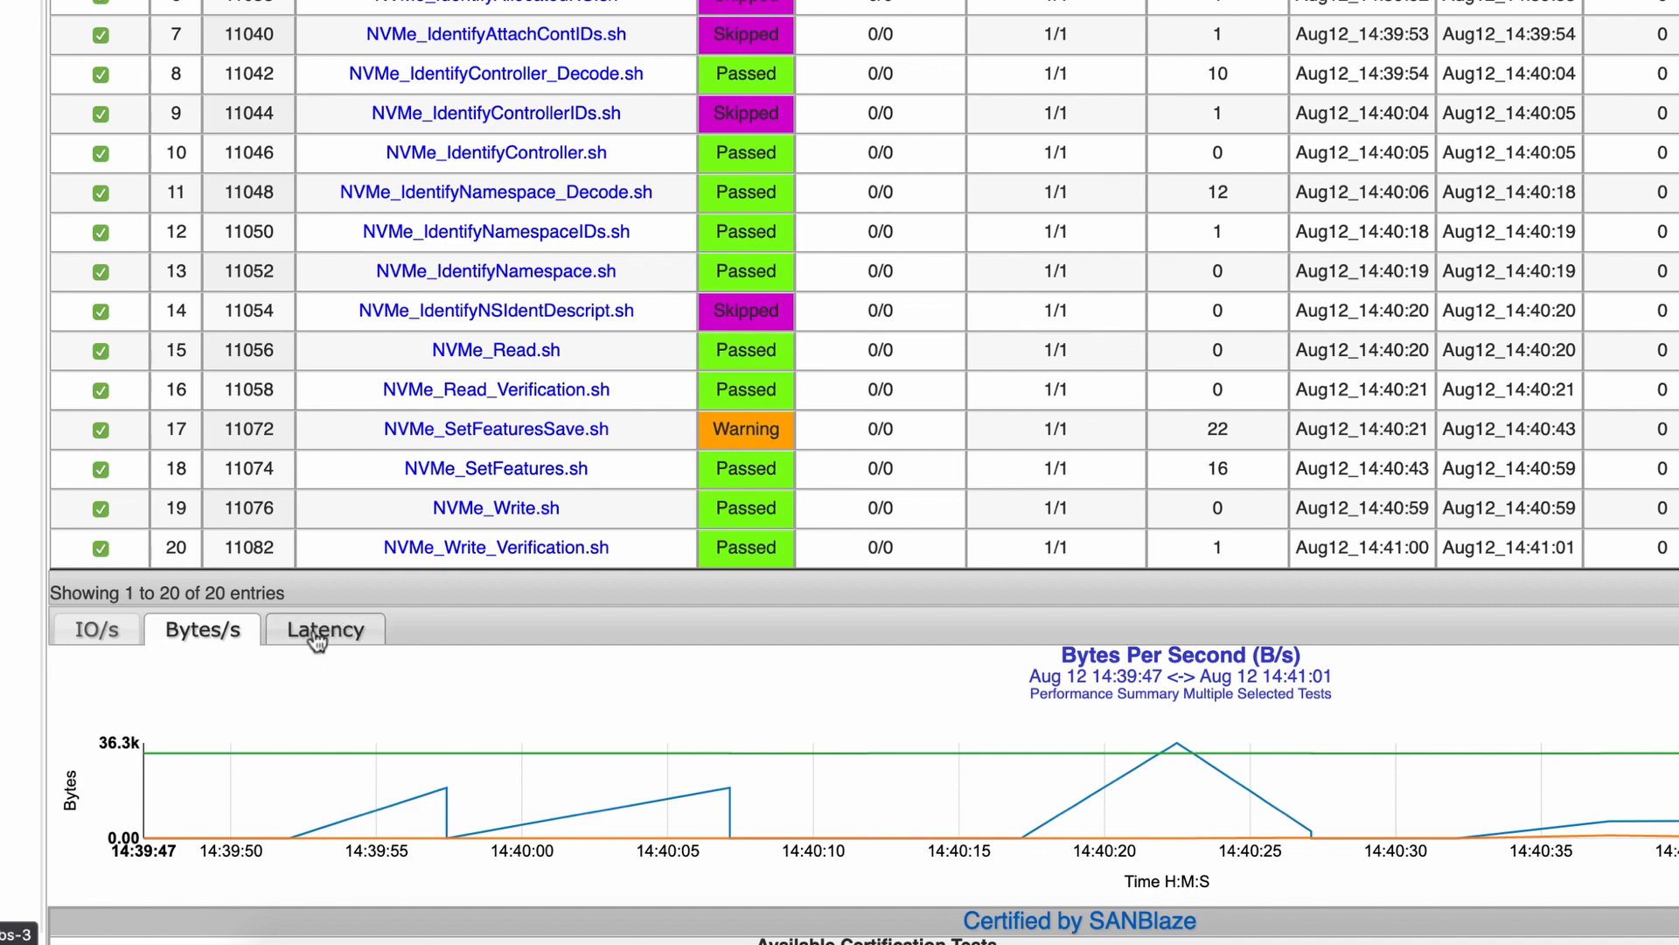
click(314, 626)
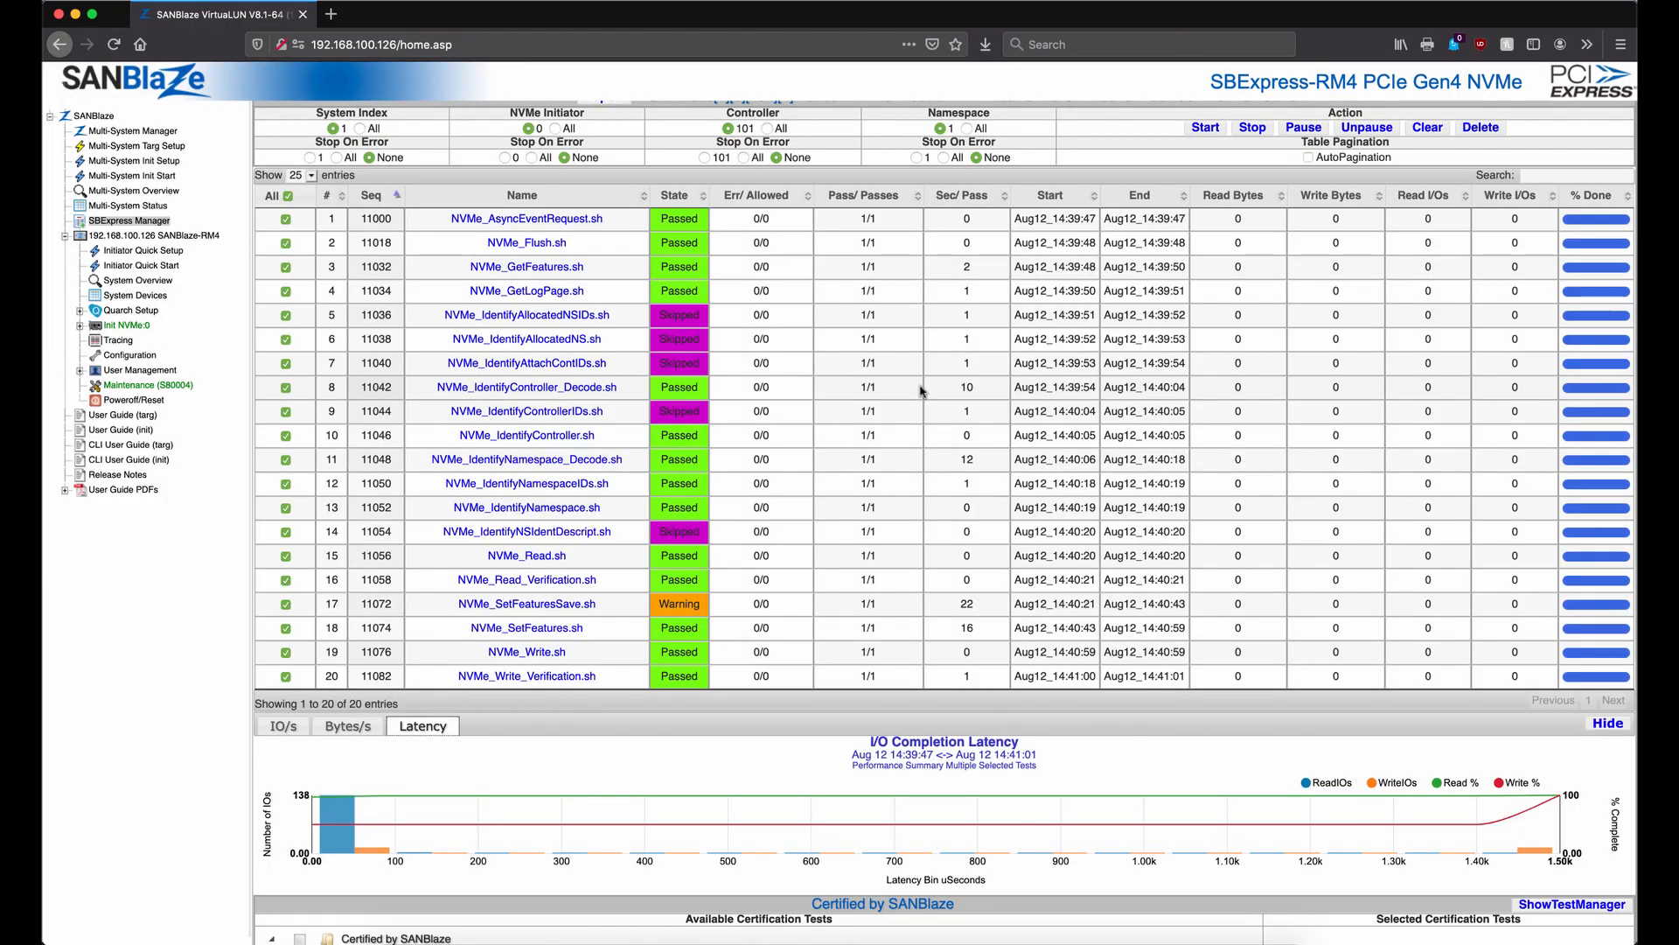
scroll(921, 391, up, 6)
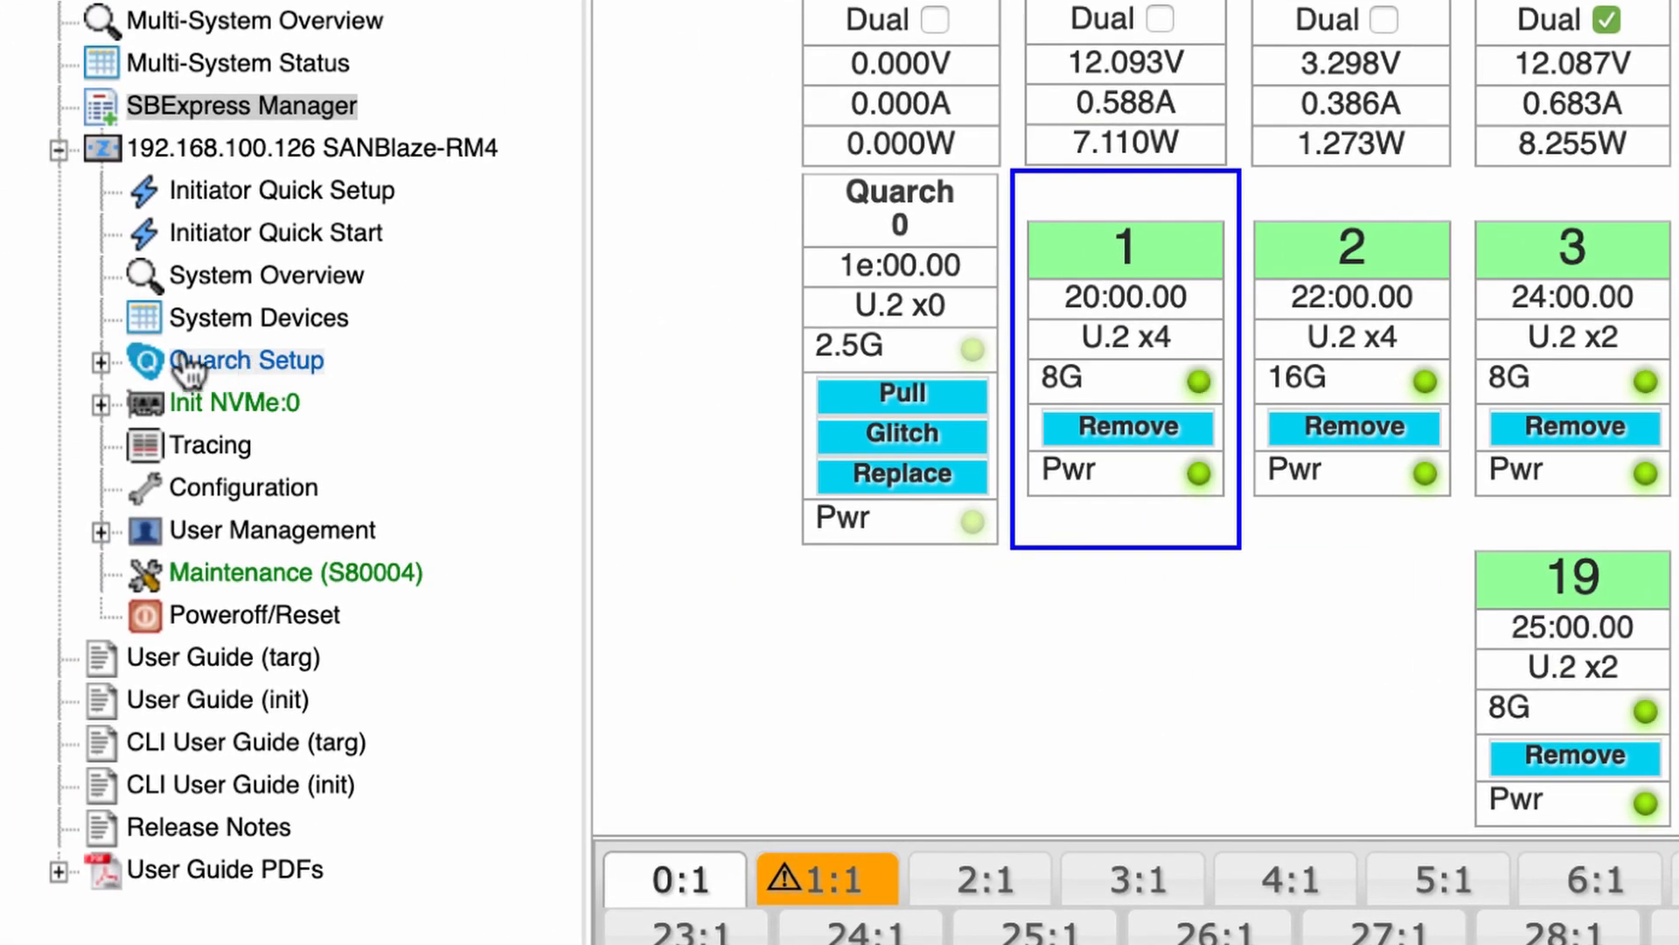
Open the Quarch USB riser module page under Quarch Setup and review its hot-plug settings
click(101, 362)
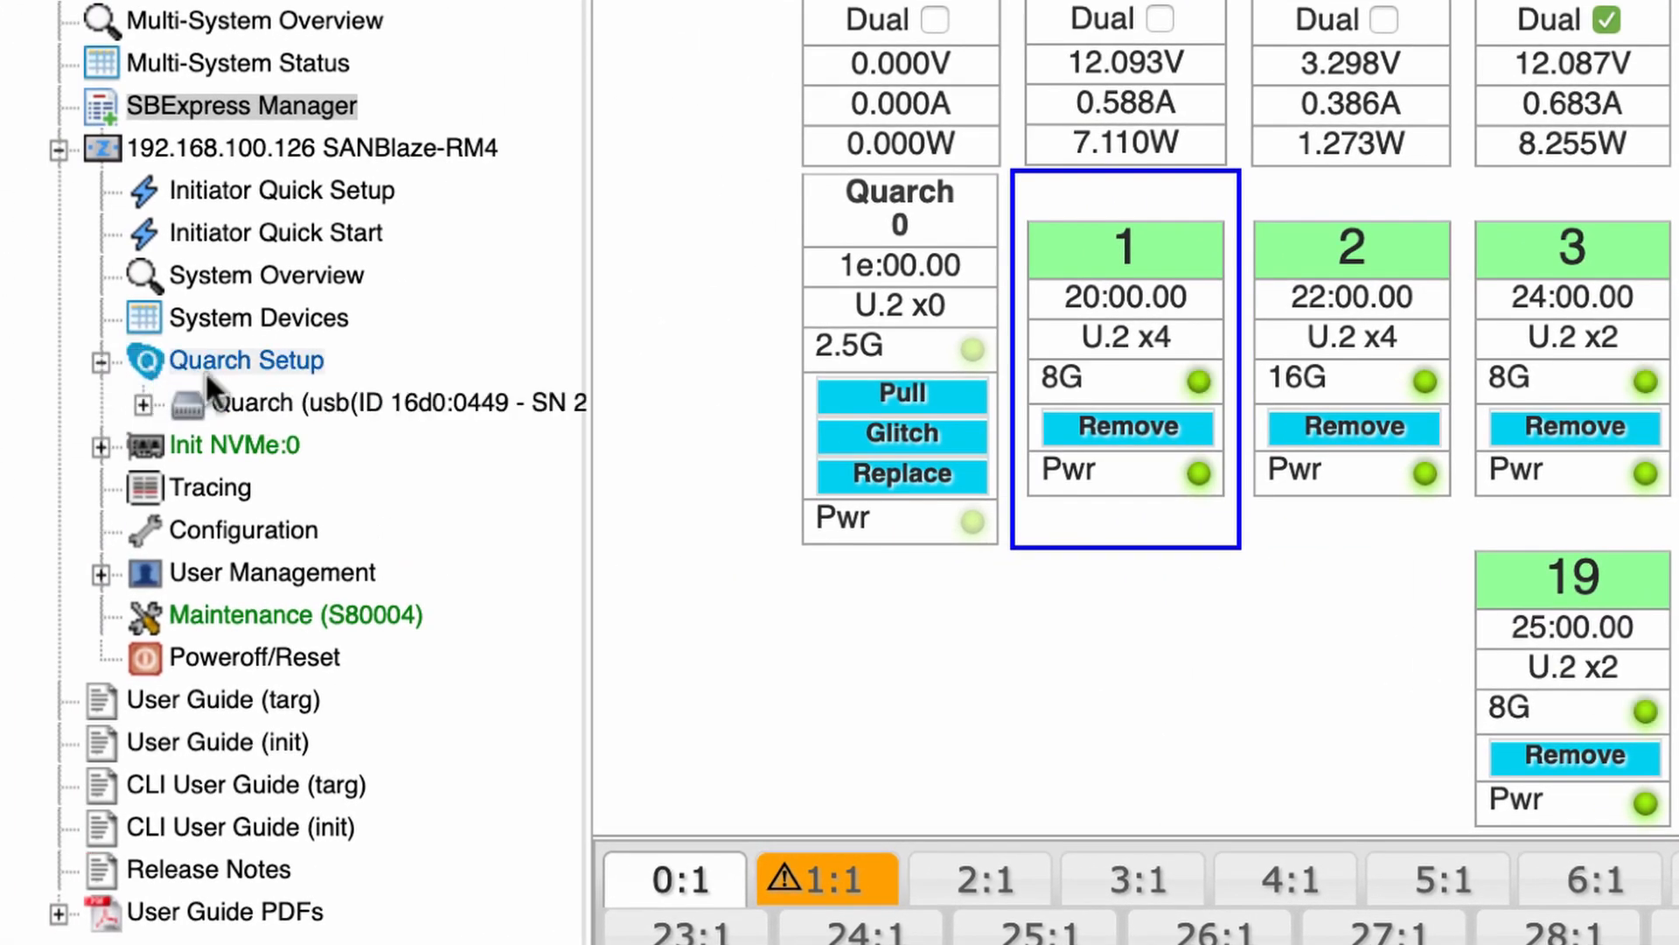
click(271, 404)
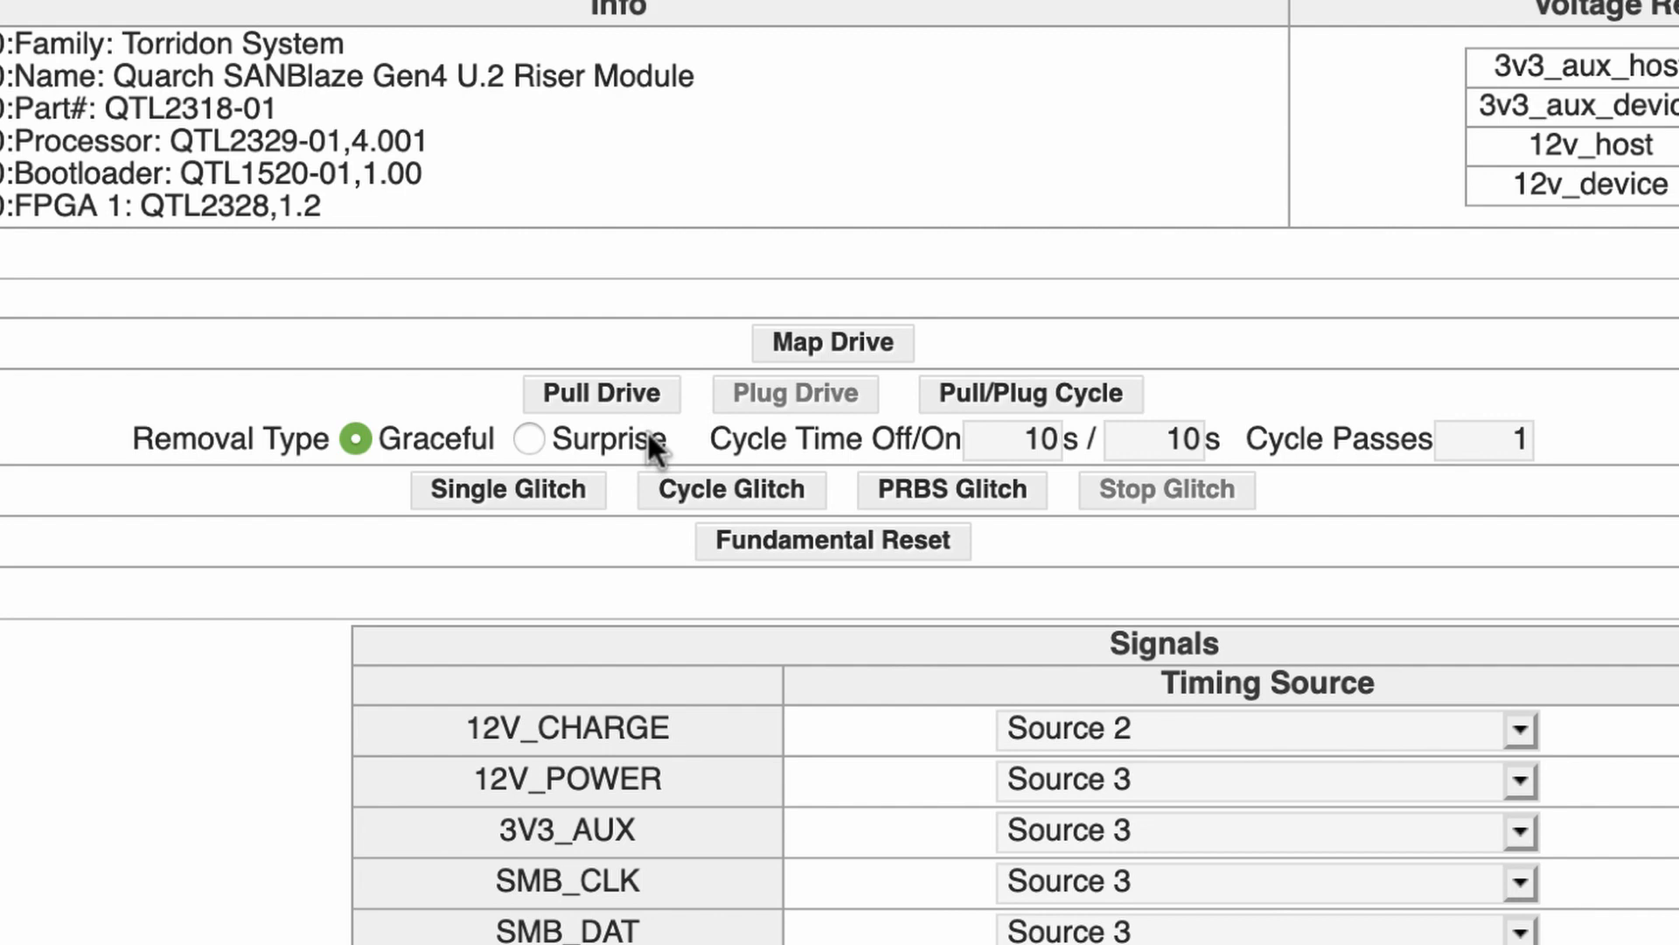
scroll(648, 430, down, 3)
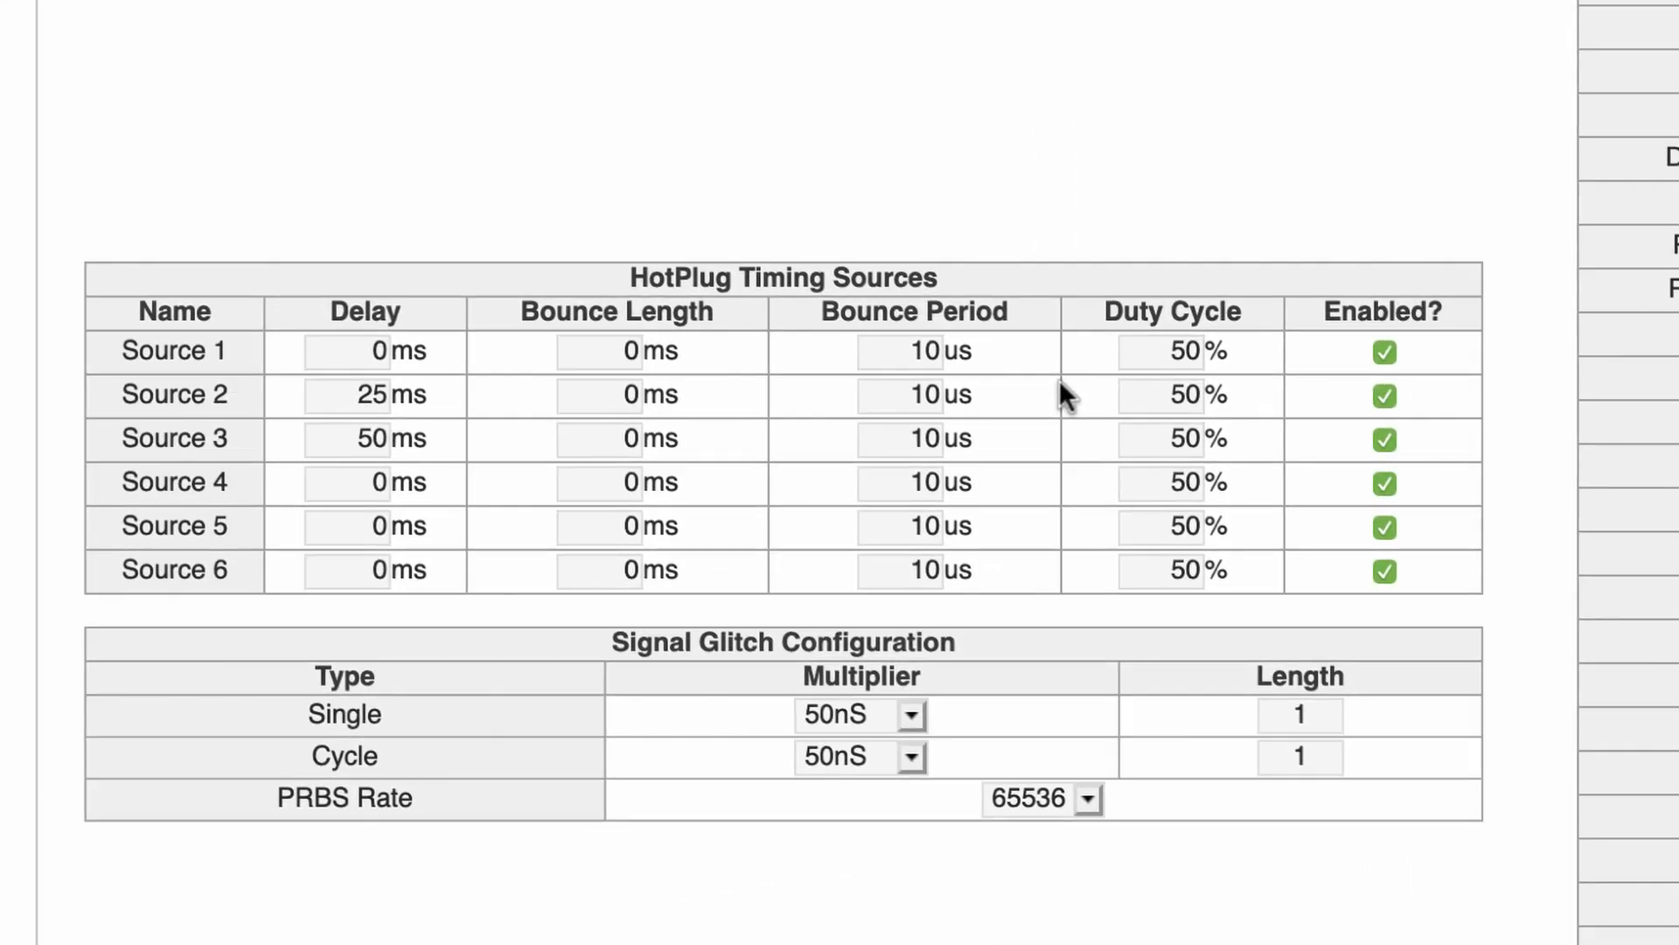
scroll(1060, 382, up, 1)
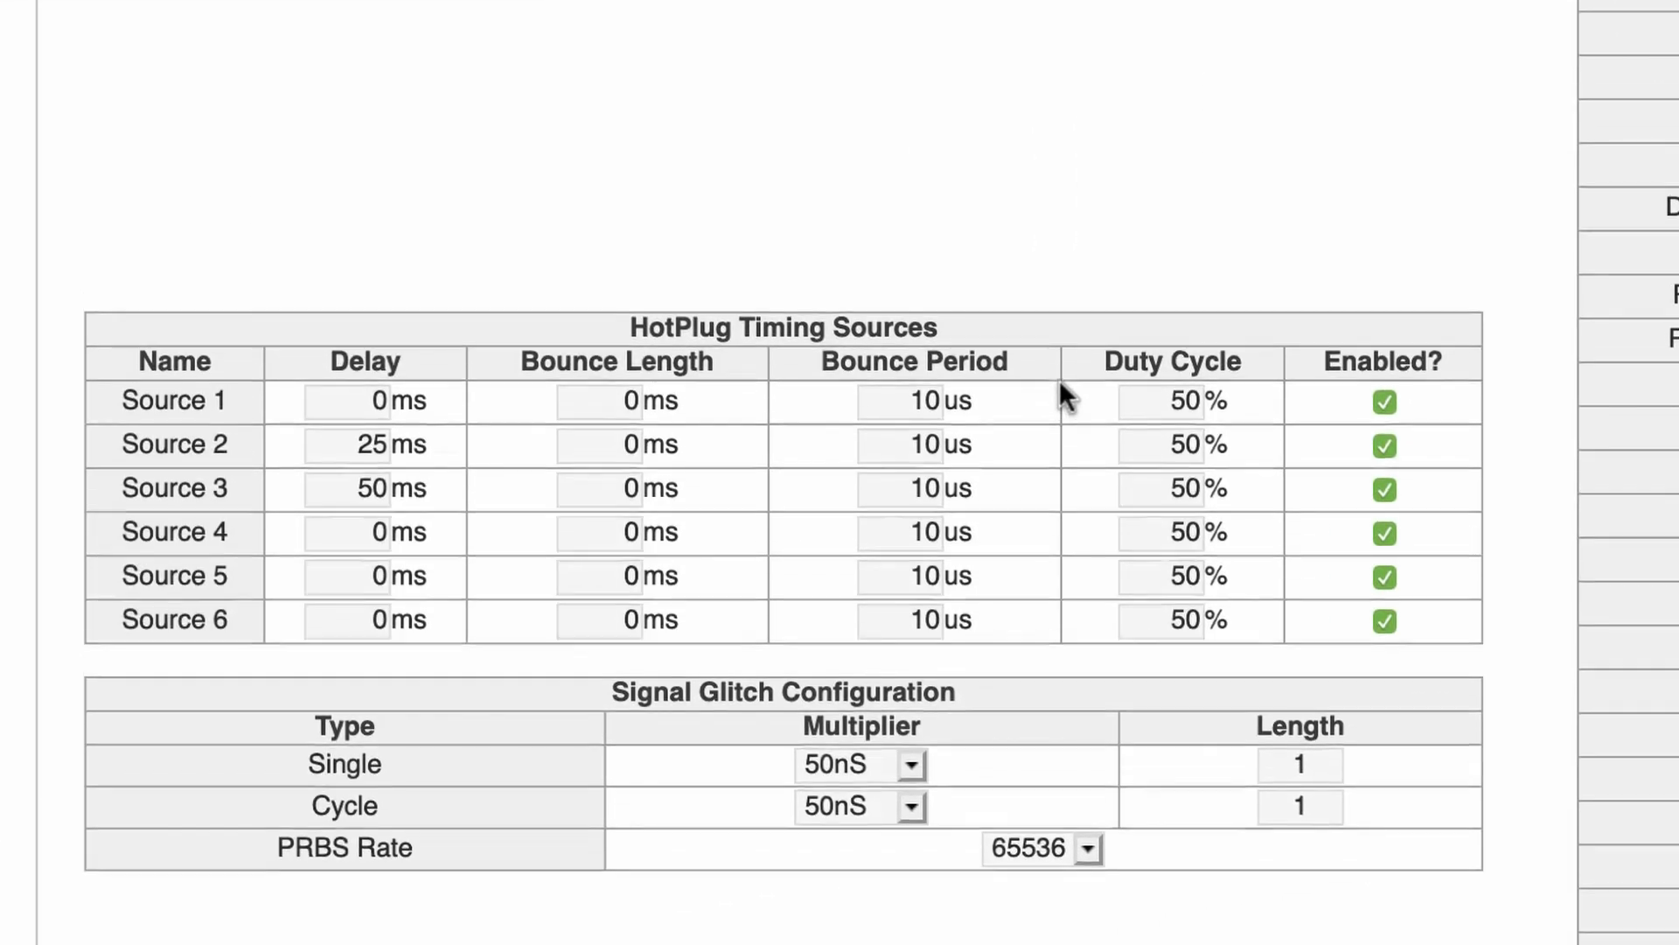
scroll(1060, 382, down, 1)
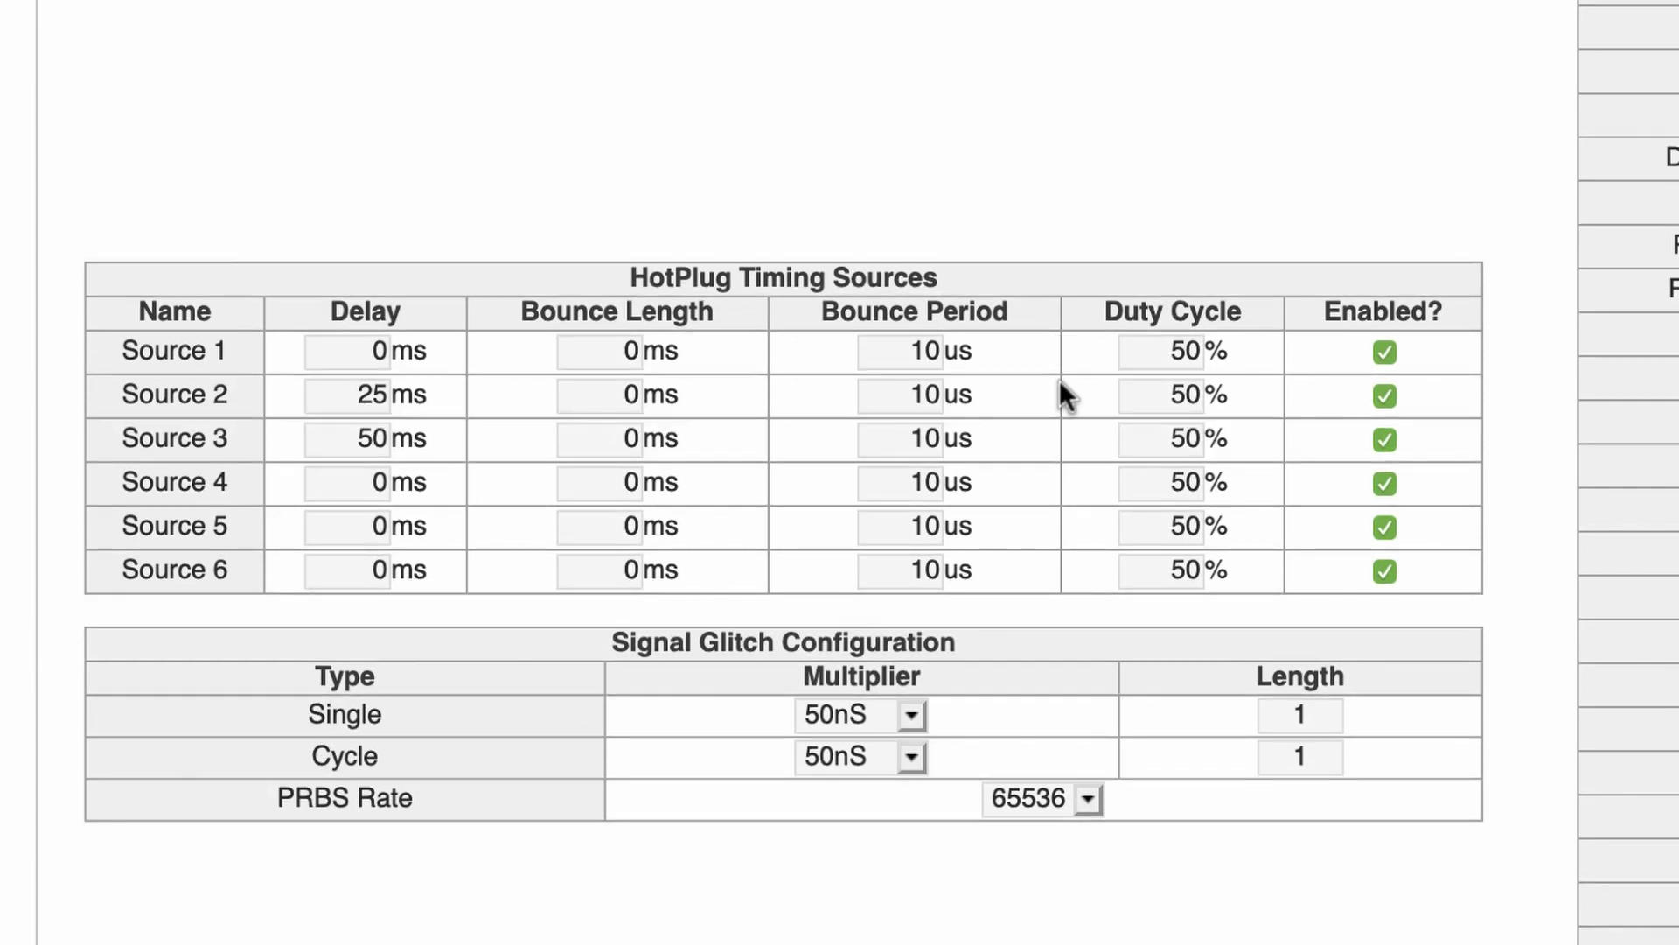
scroll(1086, 144, up, 3)
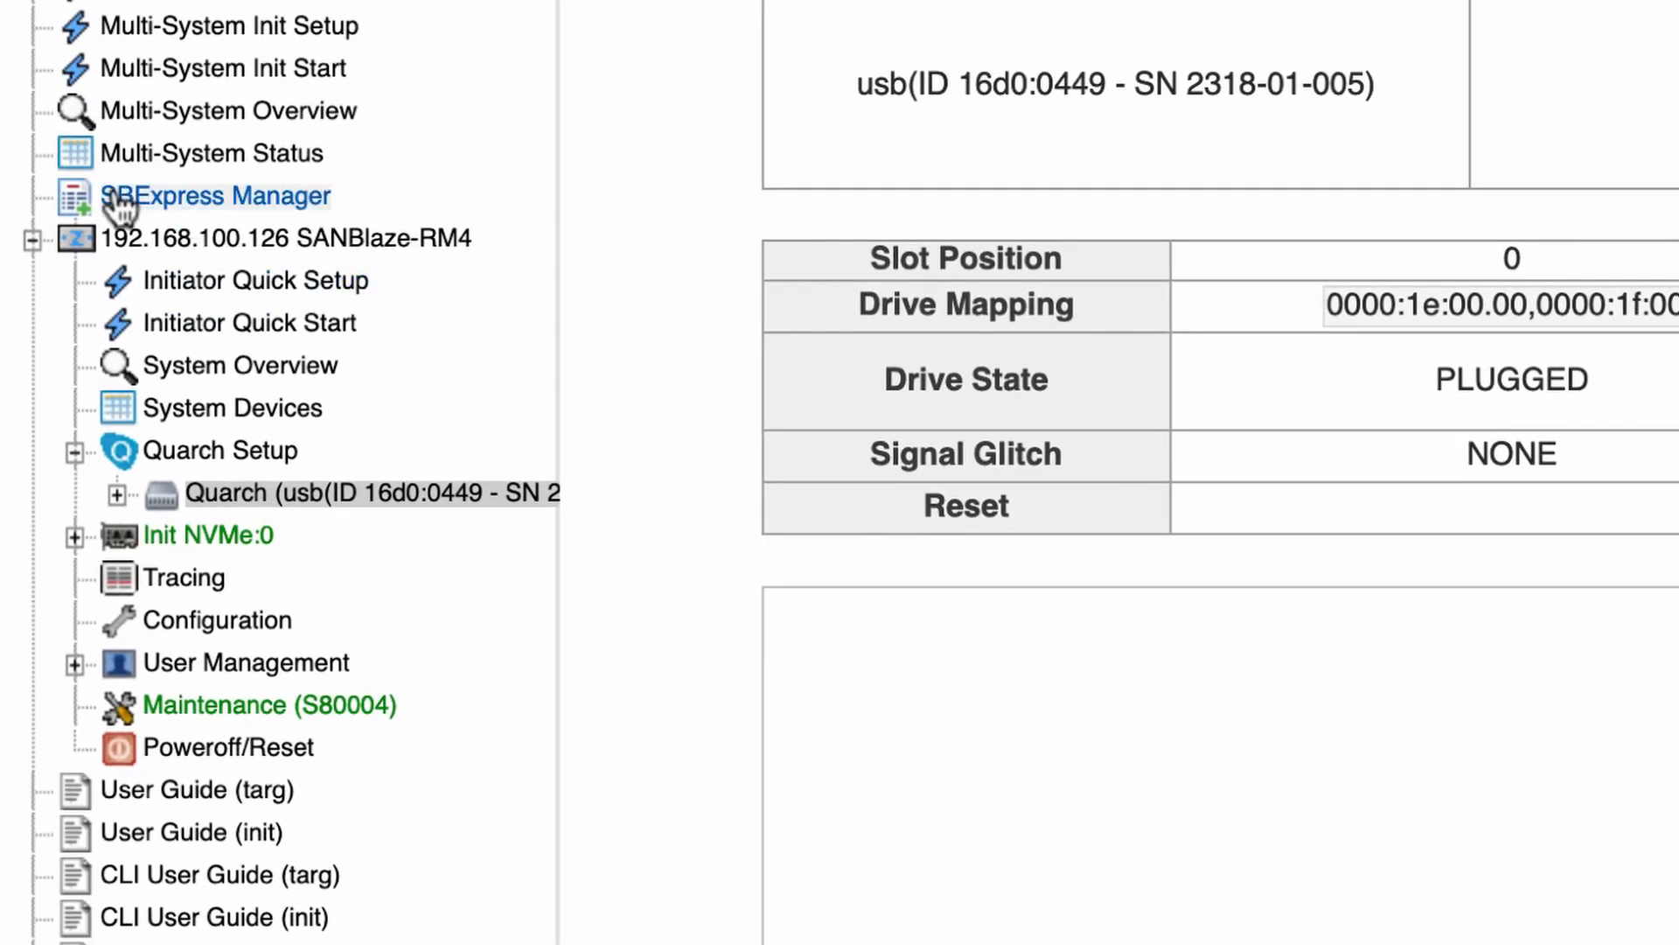
Expand Controllers 101, 102, 103 and 203 under Init NVMe:0, then show Controller 103's Namespace[1] status
click(75, 536)
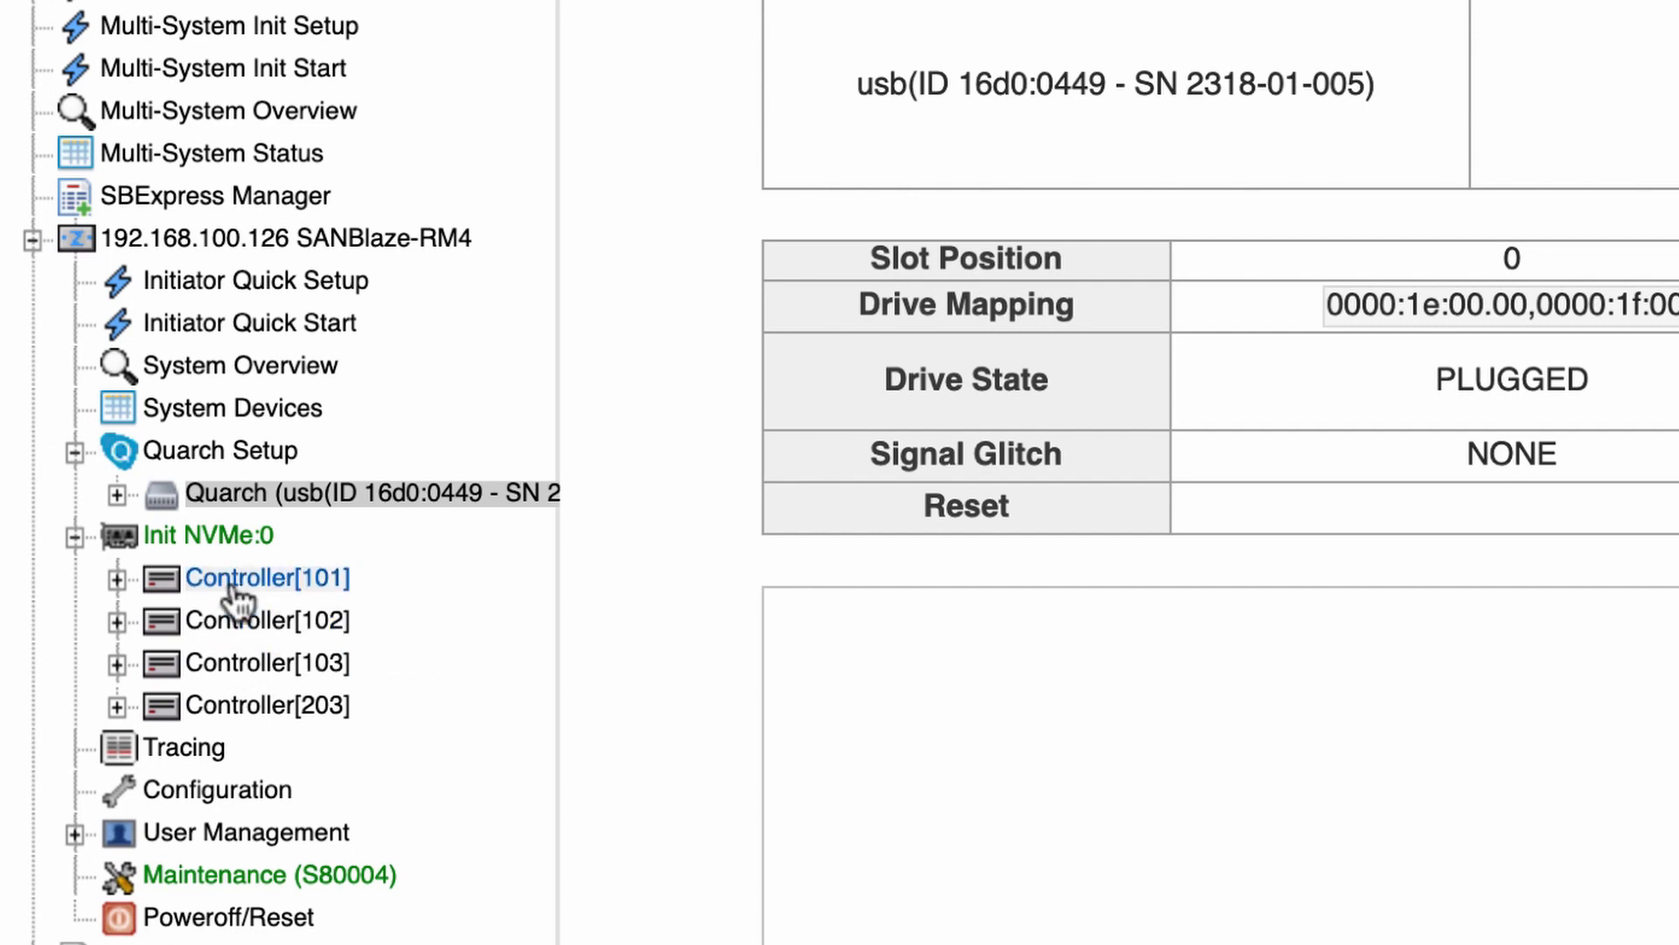
click(117, 705)
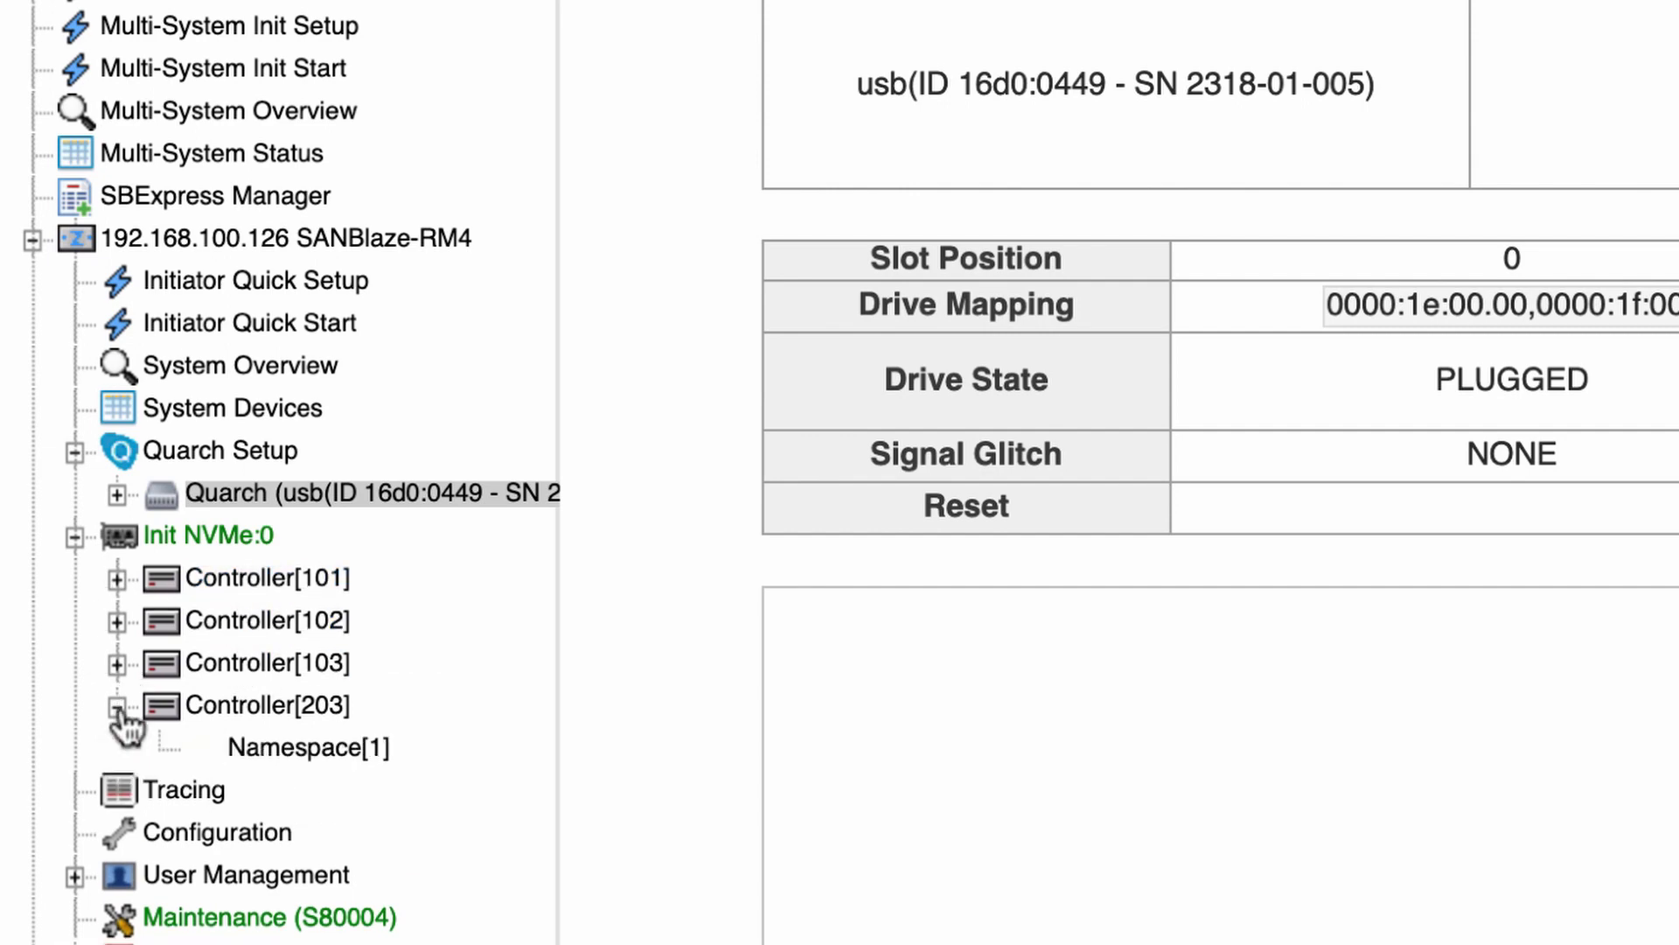
click(118, 663)
click(117, 621)
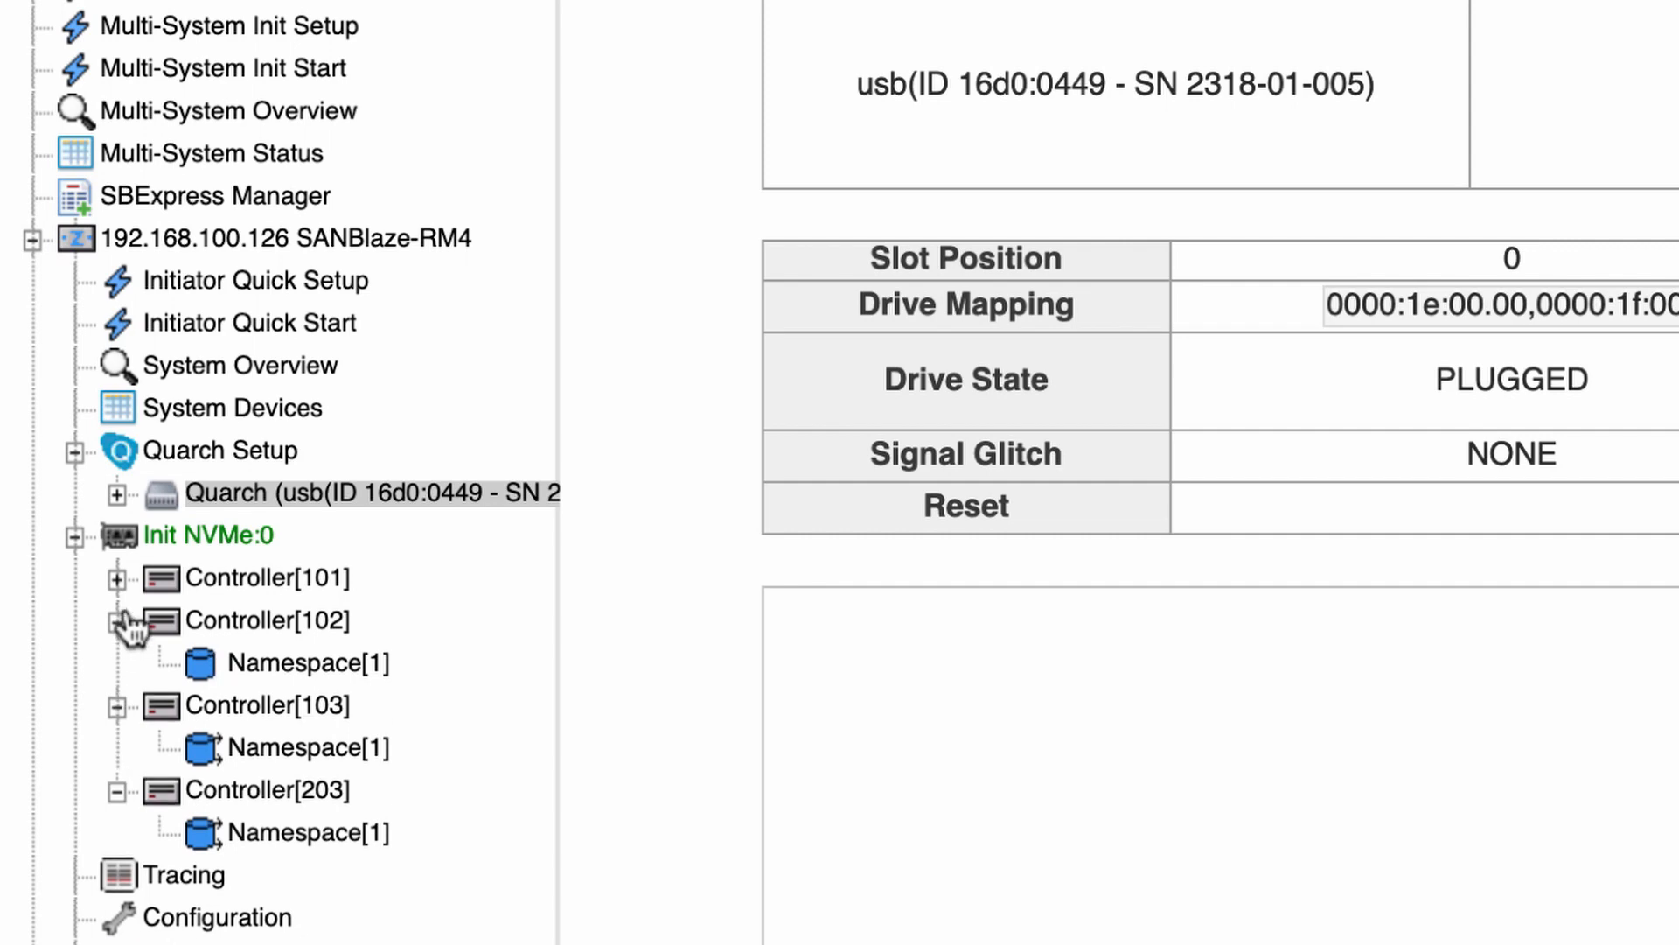
click(117, 578)
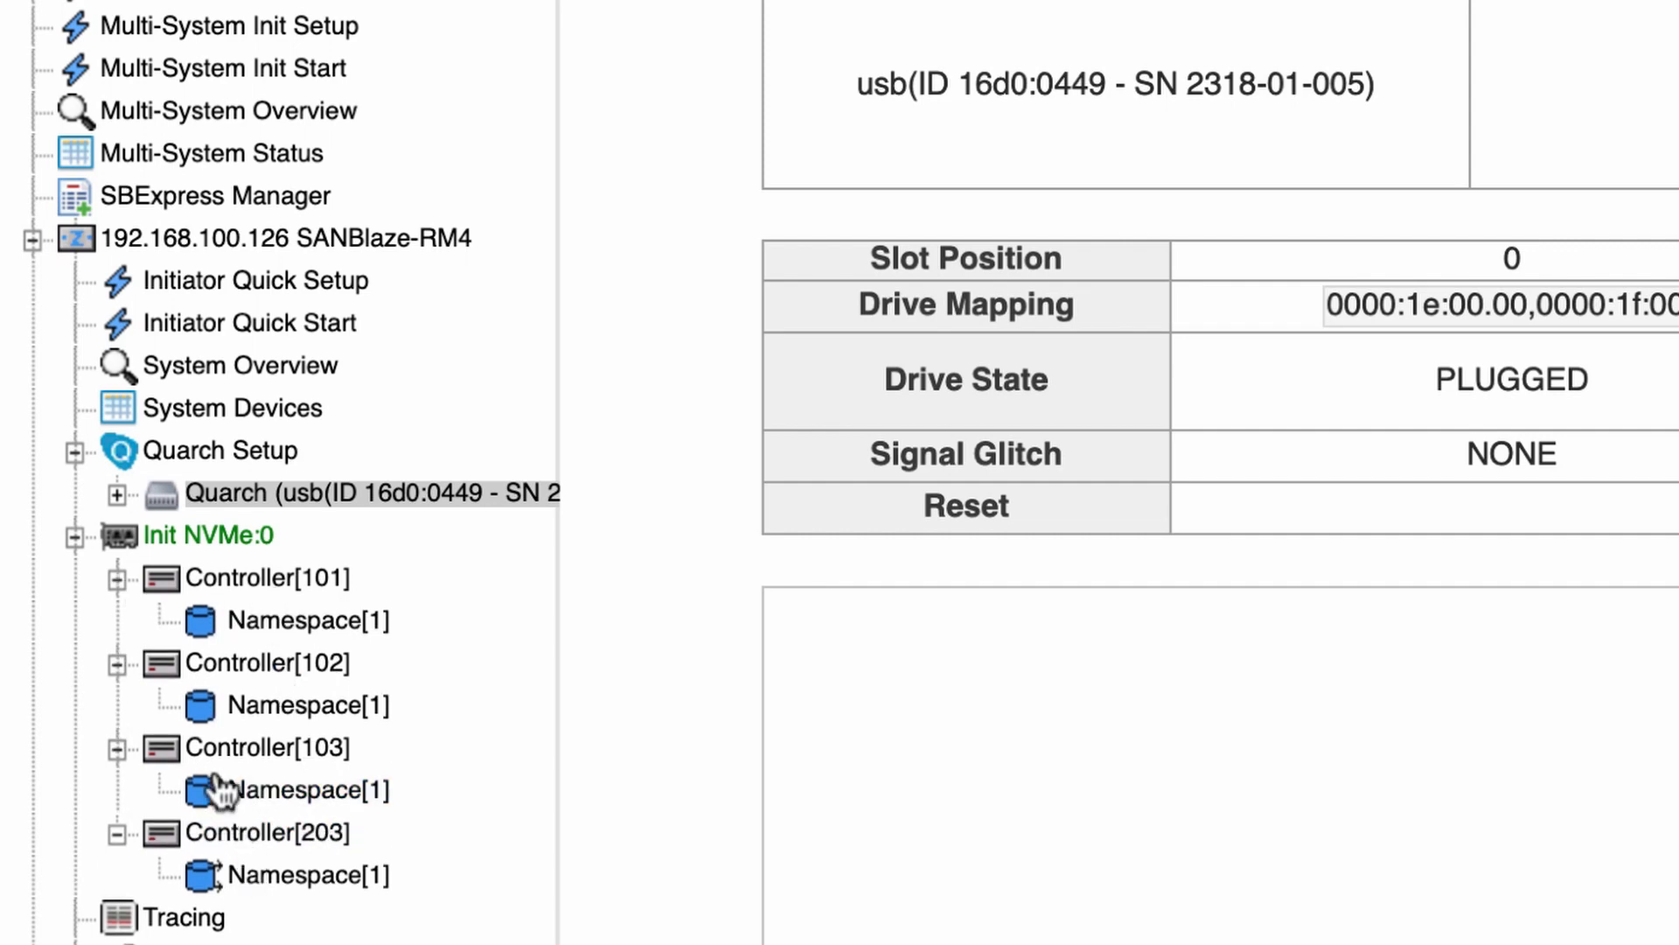
mouse_move(230, 807)
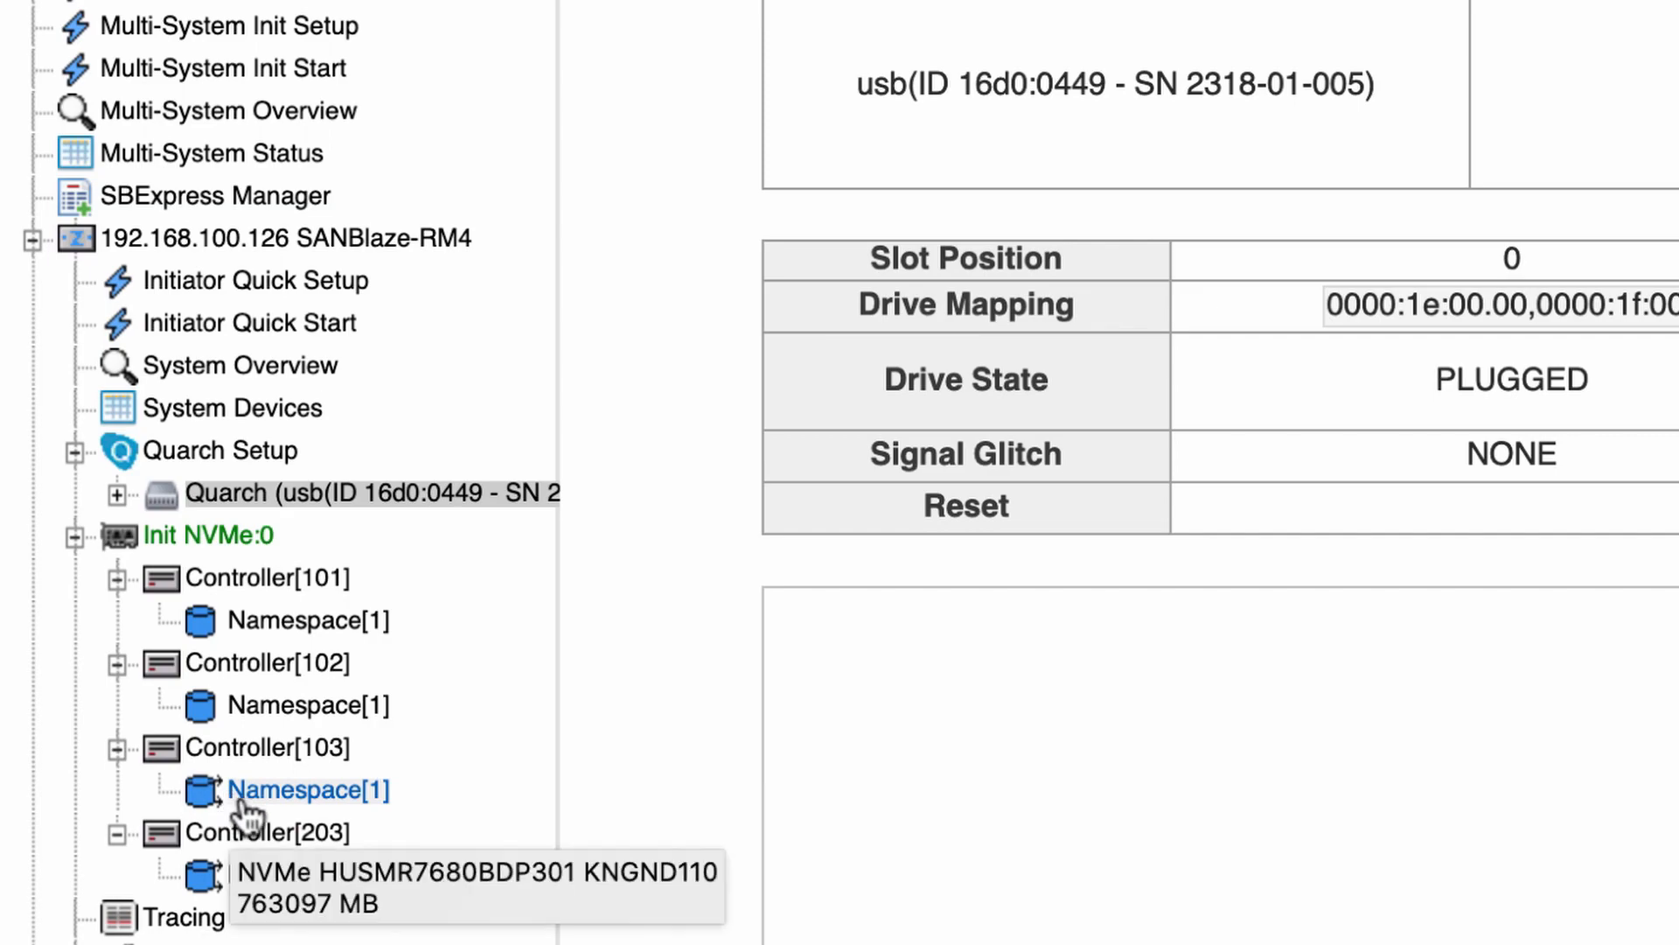
click(245, 803)
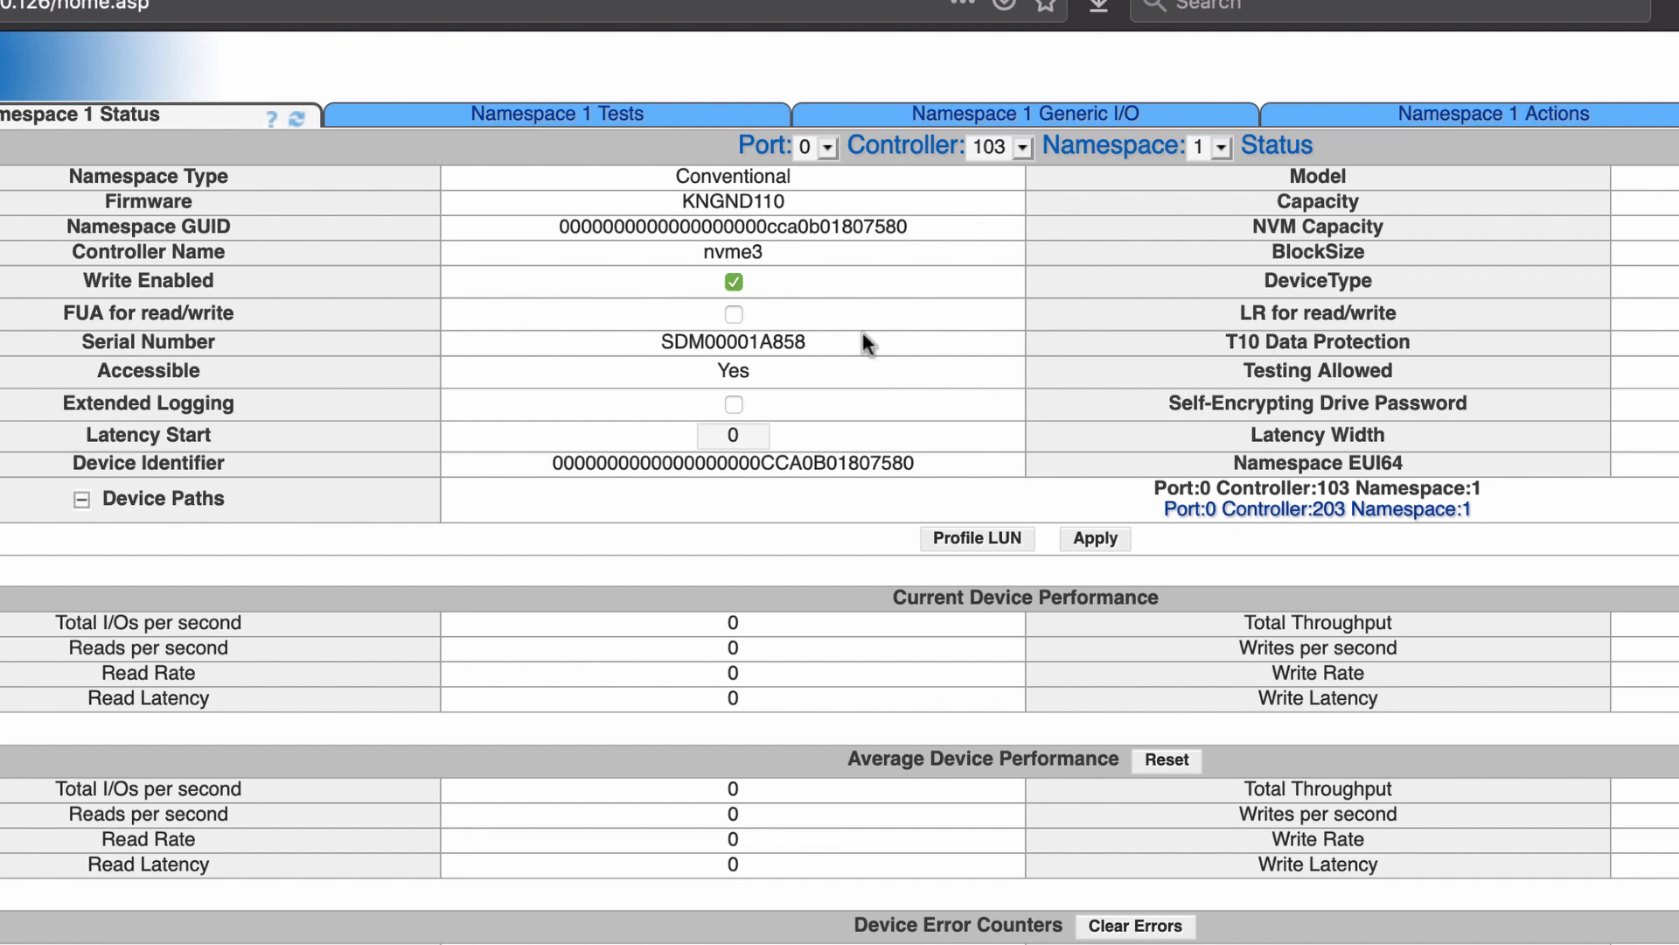
Review Namespace 1's Tests configuration on Controller 103, leaving the New Disk Test type at Read
click(603, 122)
scroll(559, 245, down, 5)
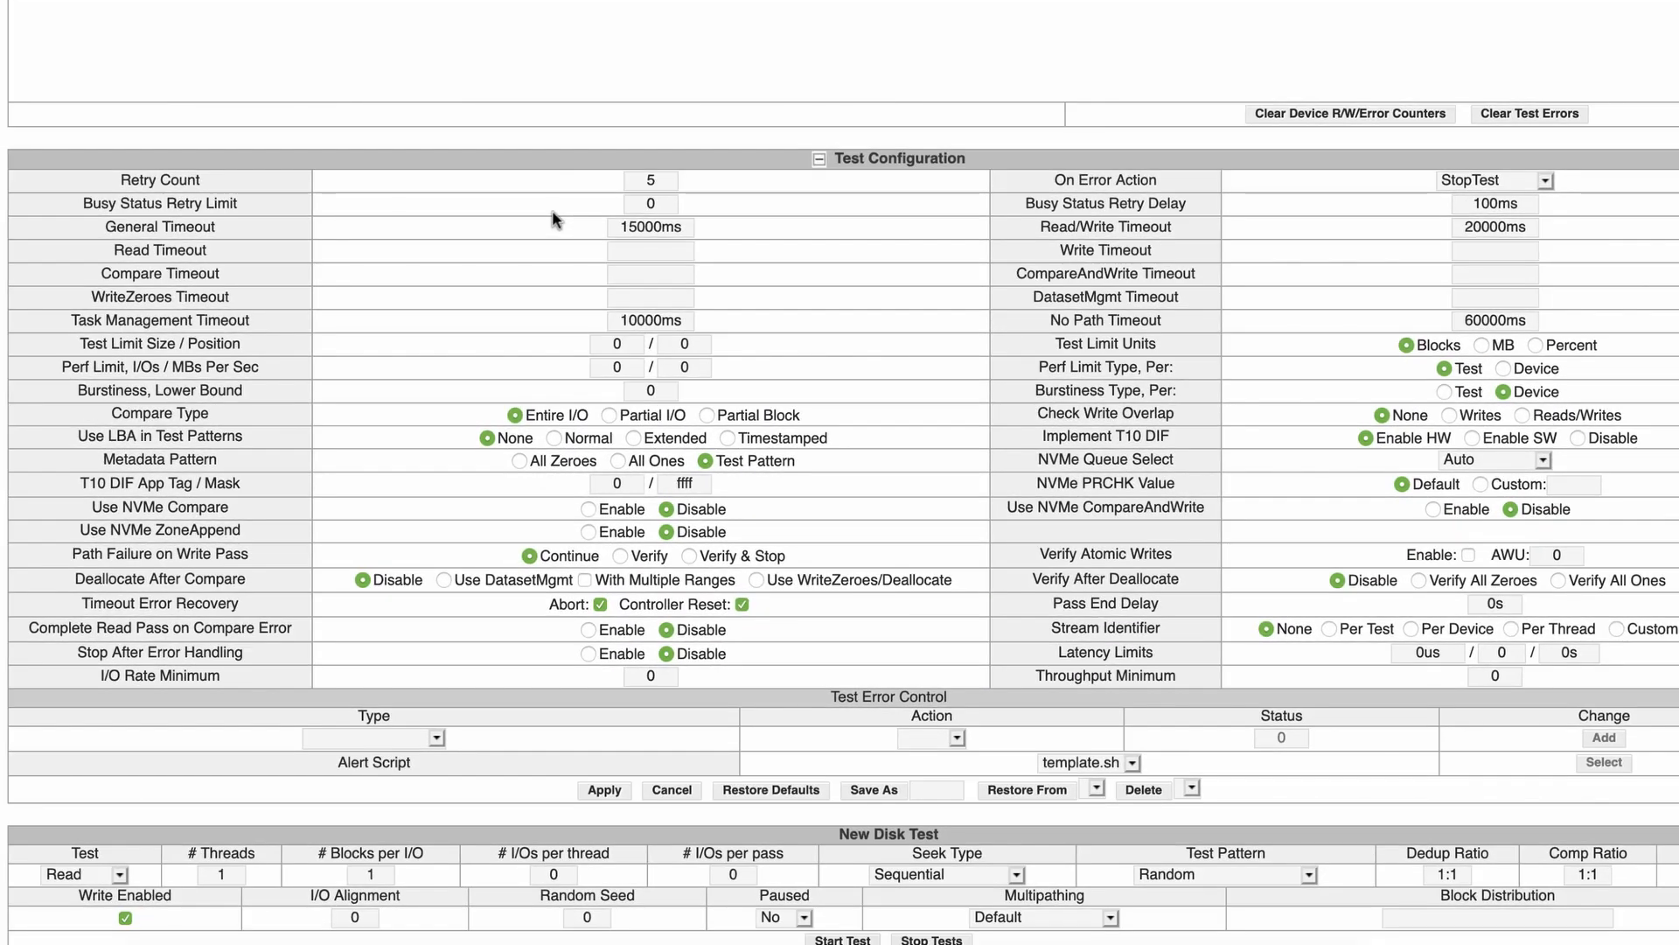
scroll(553, 209, down, 2)
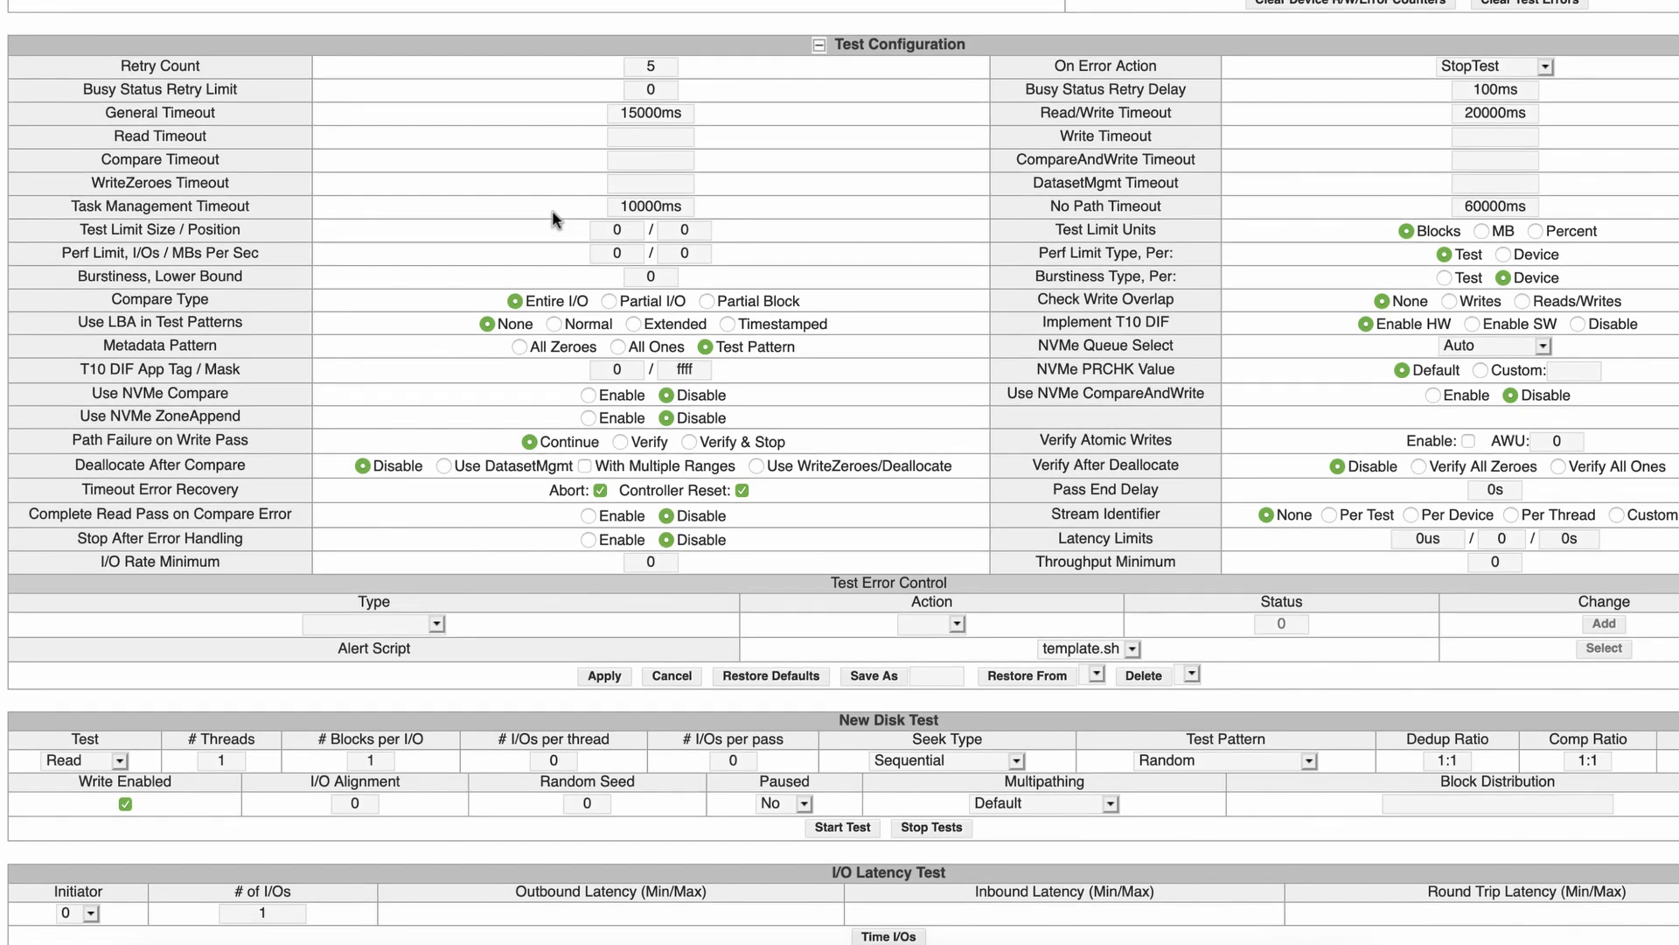
scroll(552, 210, up, 2)
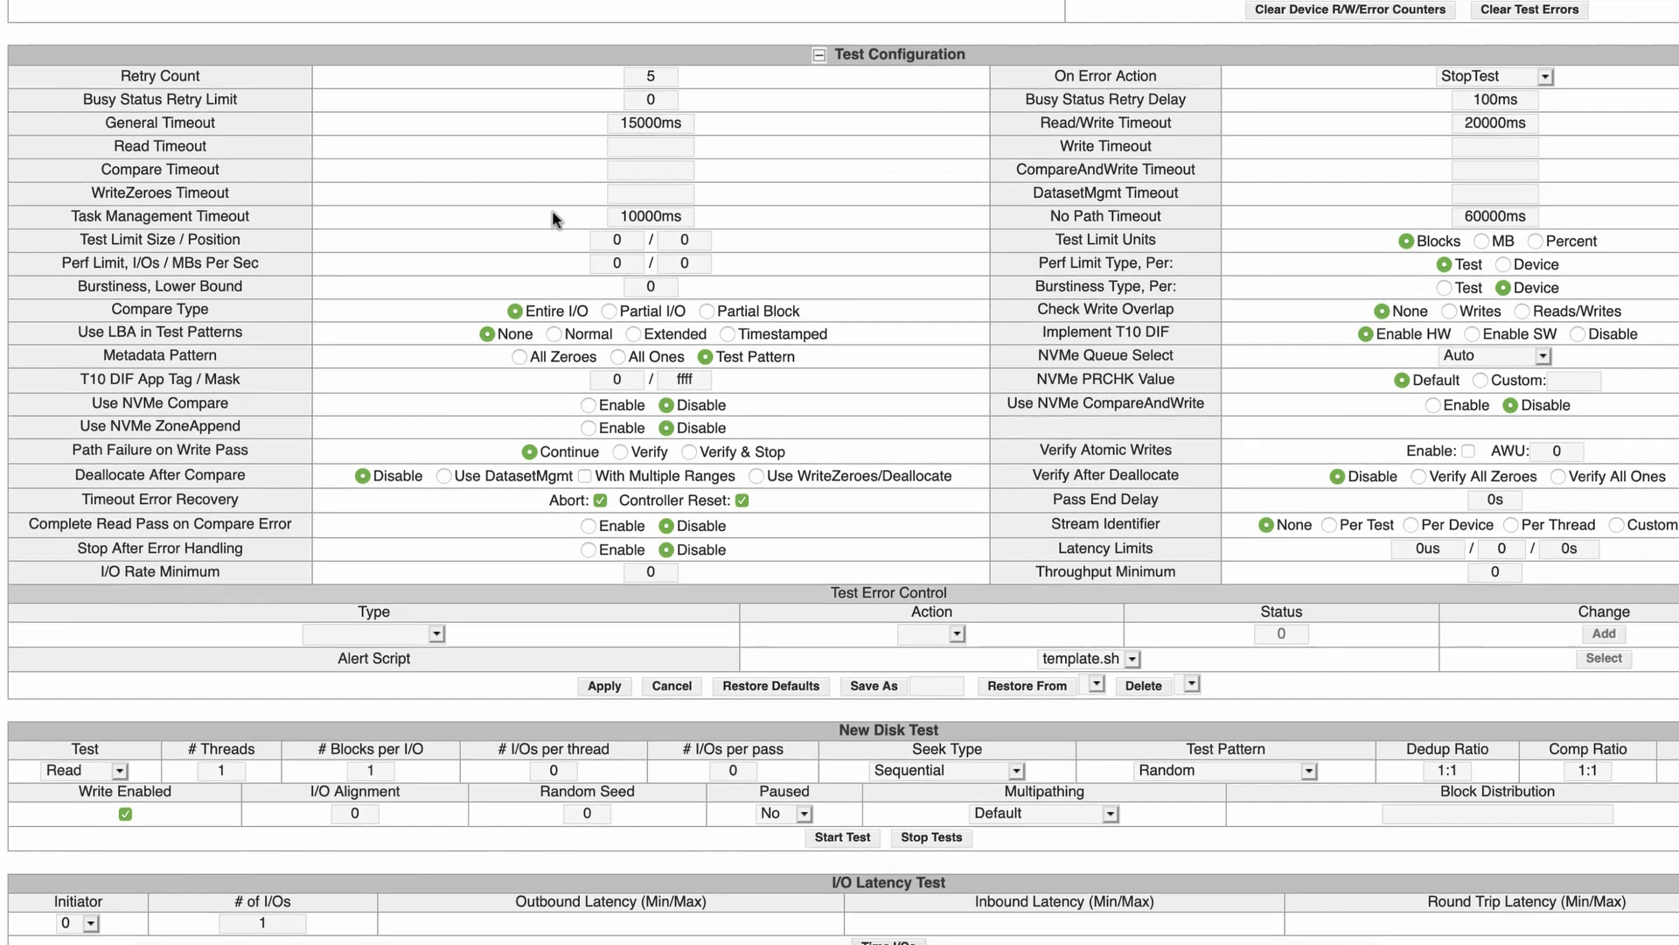
scroll(552, 210, down, 2)
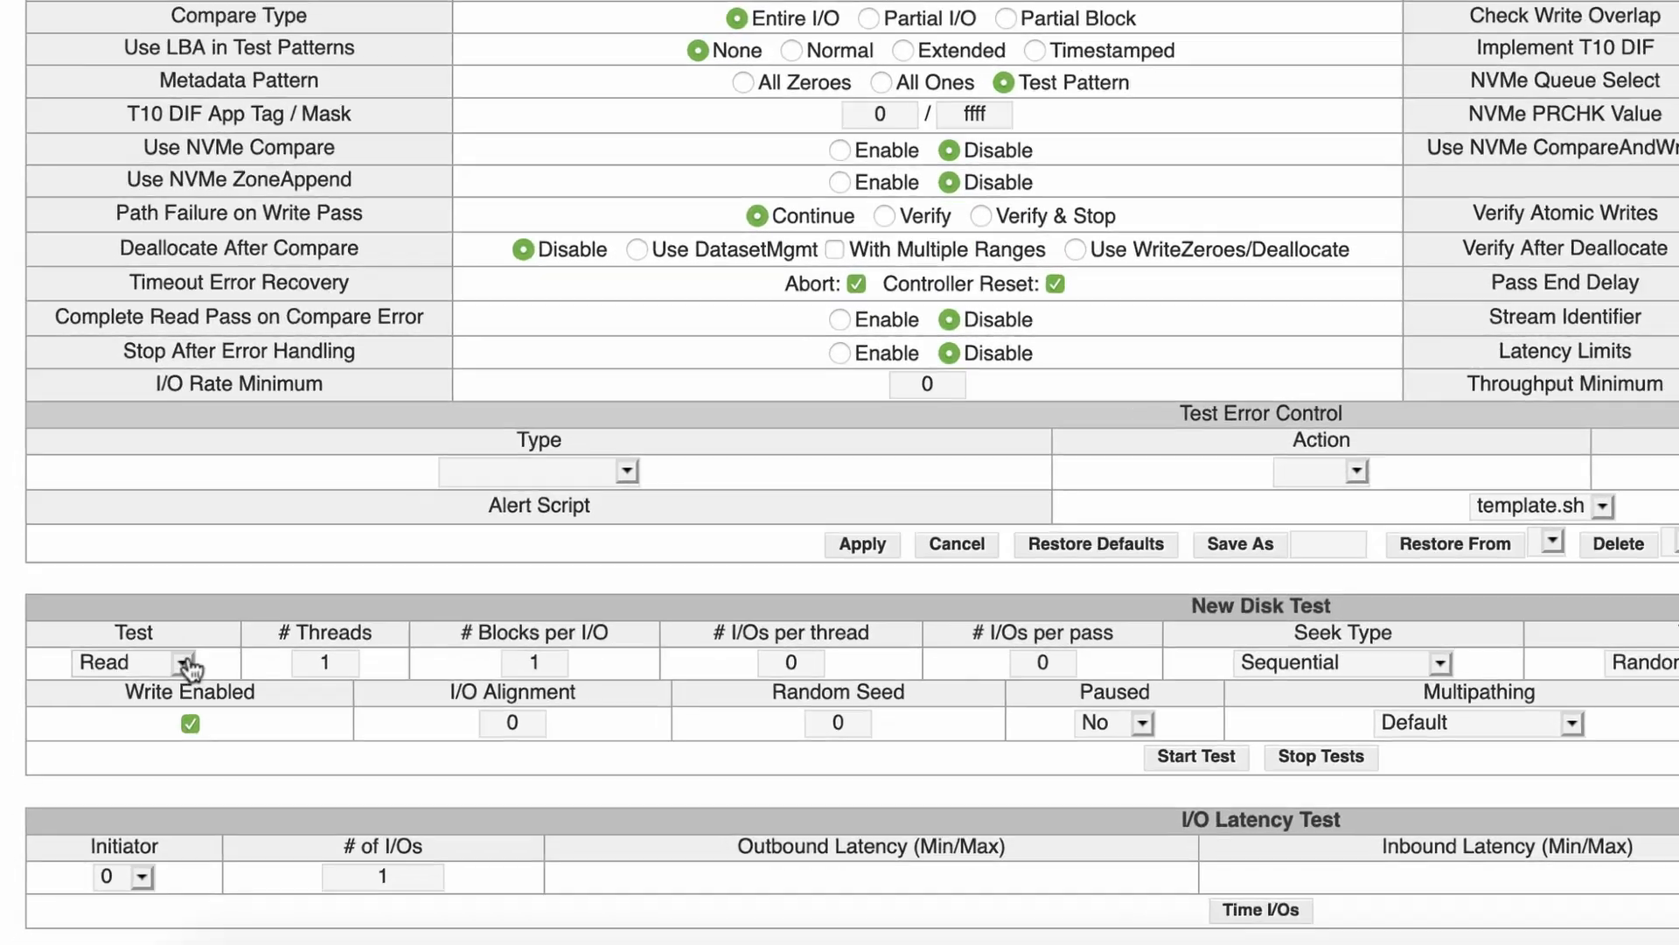
click(185, 664)
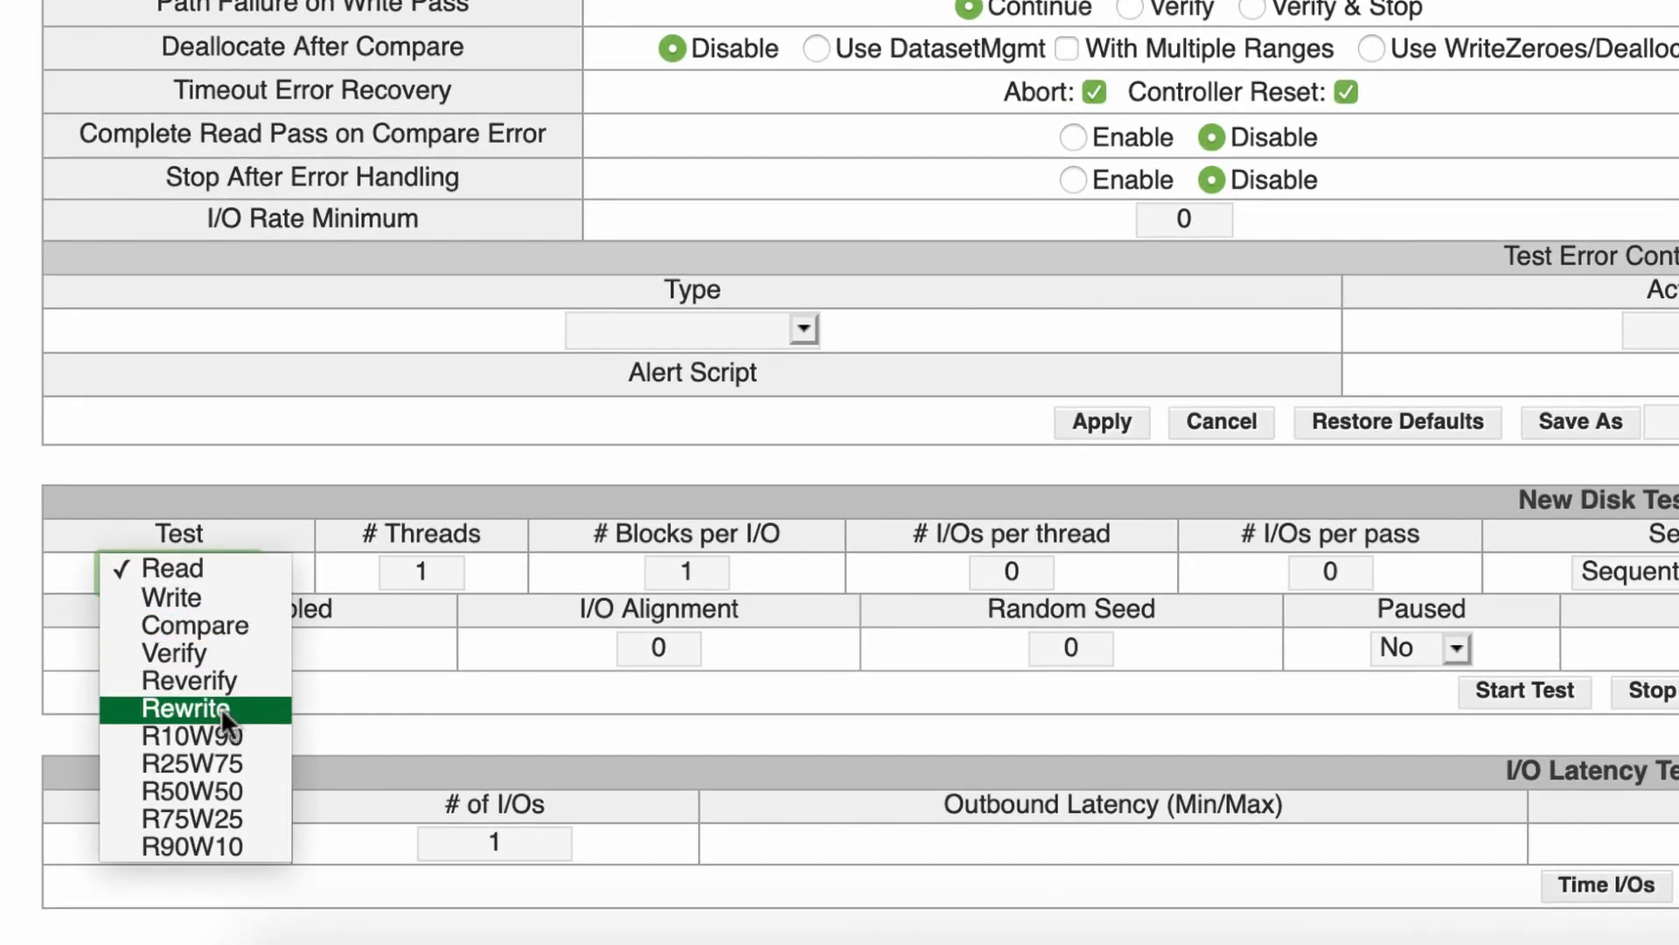
scroll(220, 707, down, 1)
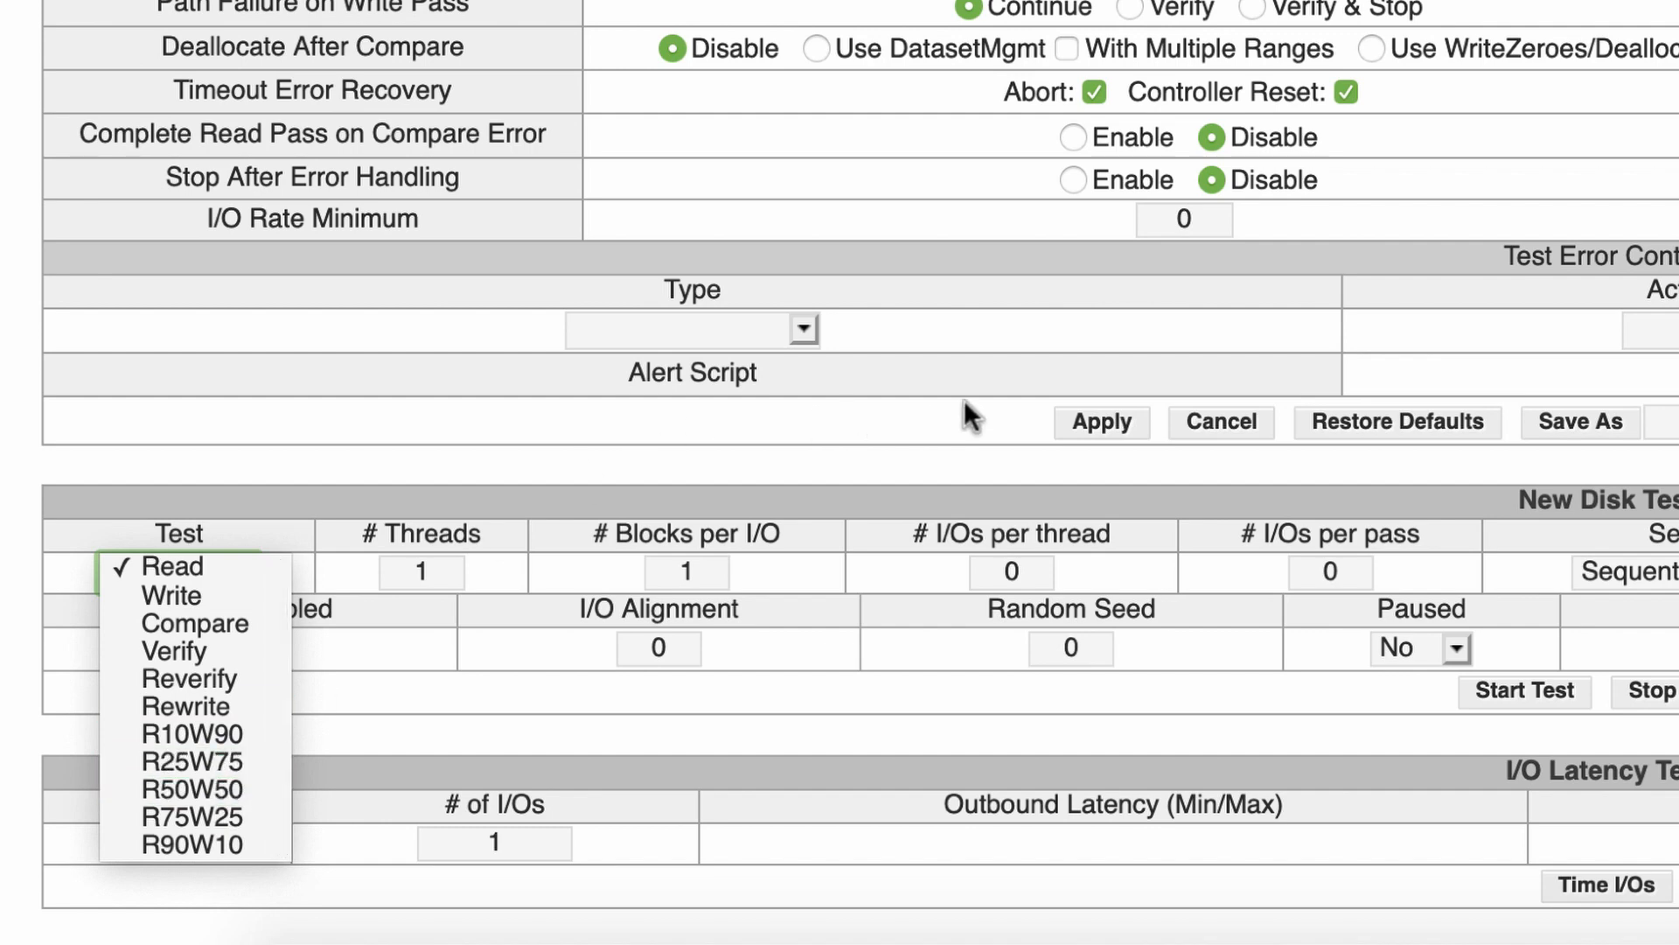
click(1062, 336)
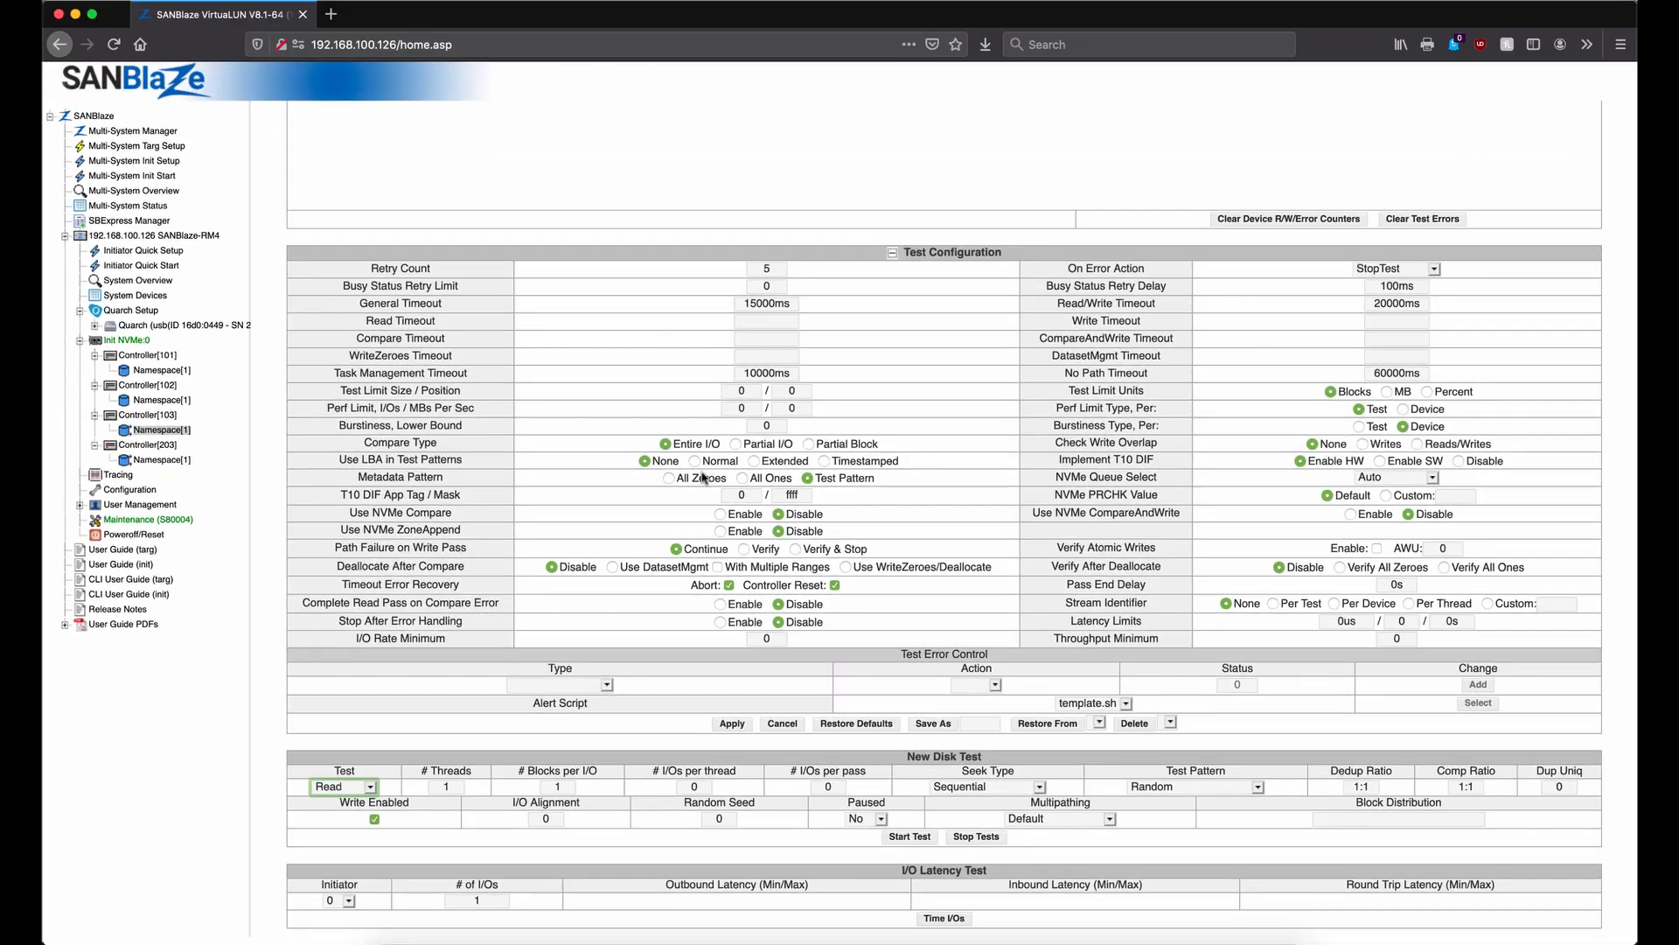
scroll(704, 476, up, 2)
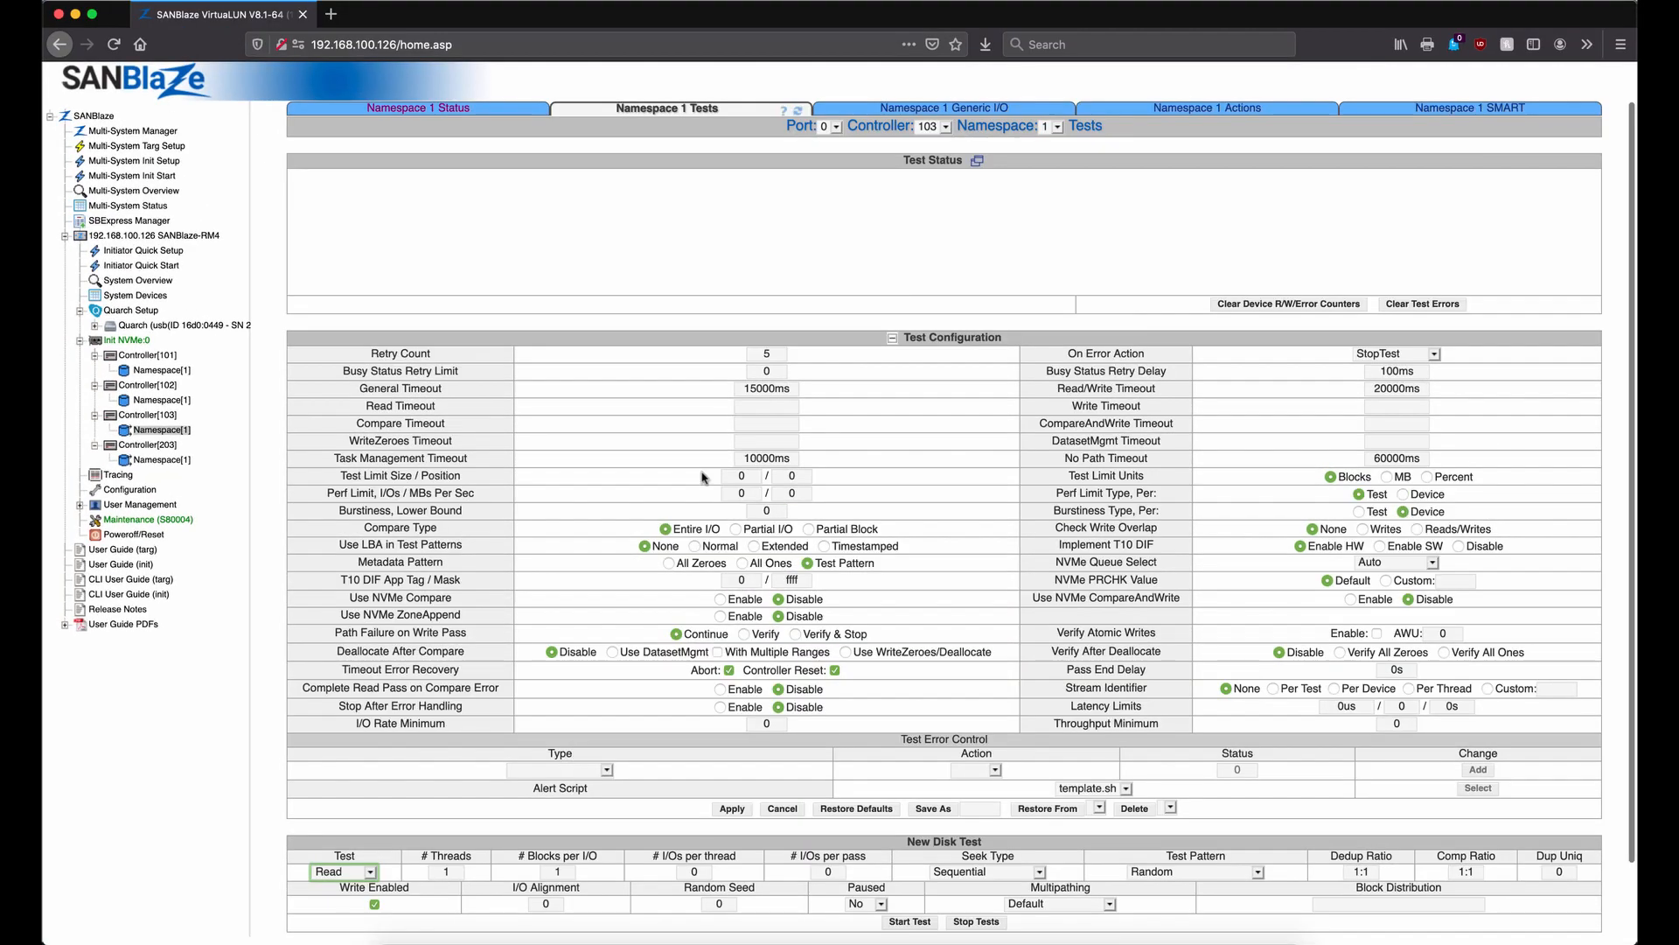
Browse Namespace 1's Generic I/O read command types without changing them, then show its Actions page
click(920, 116)
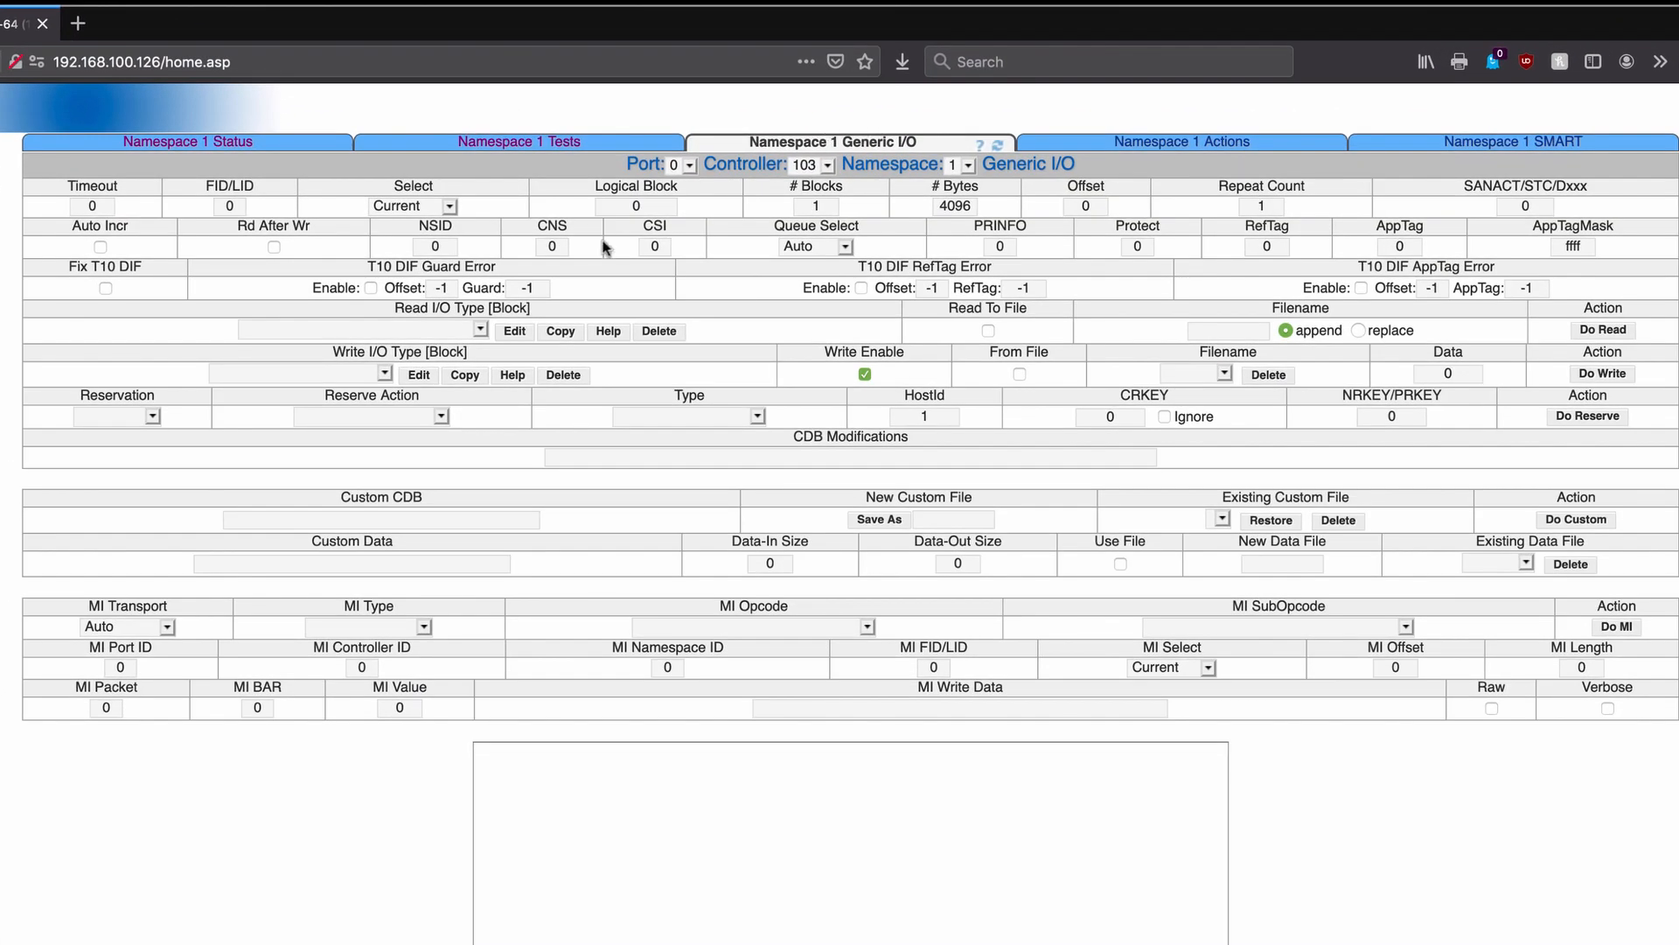
click(405, 329)
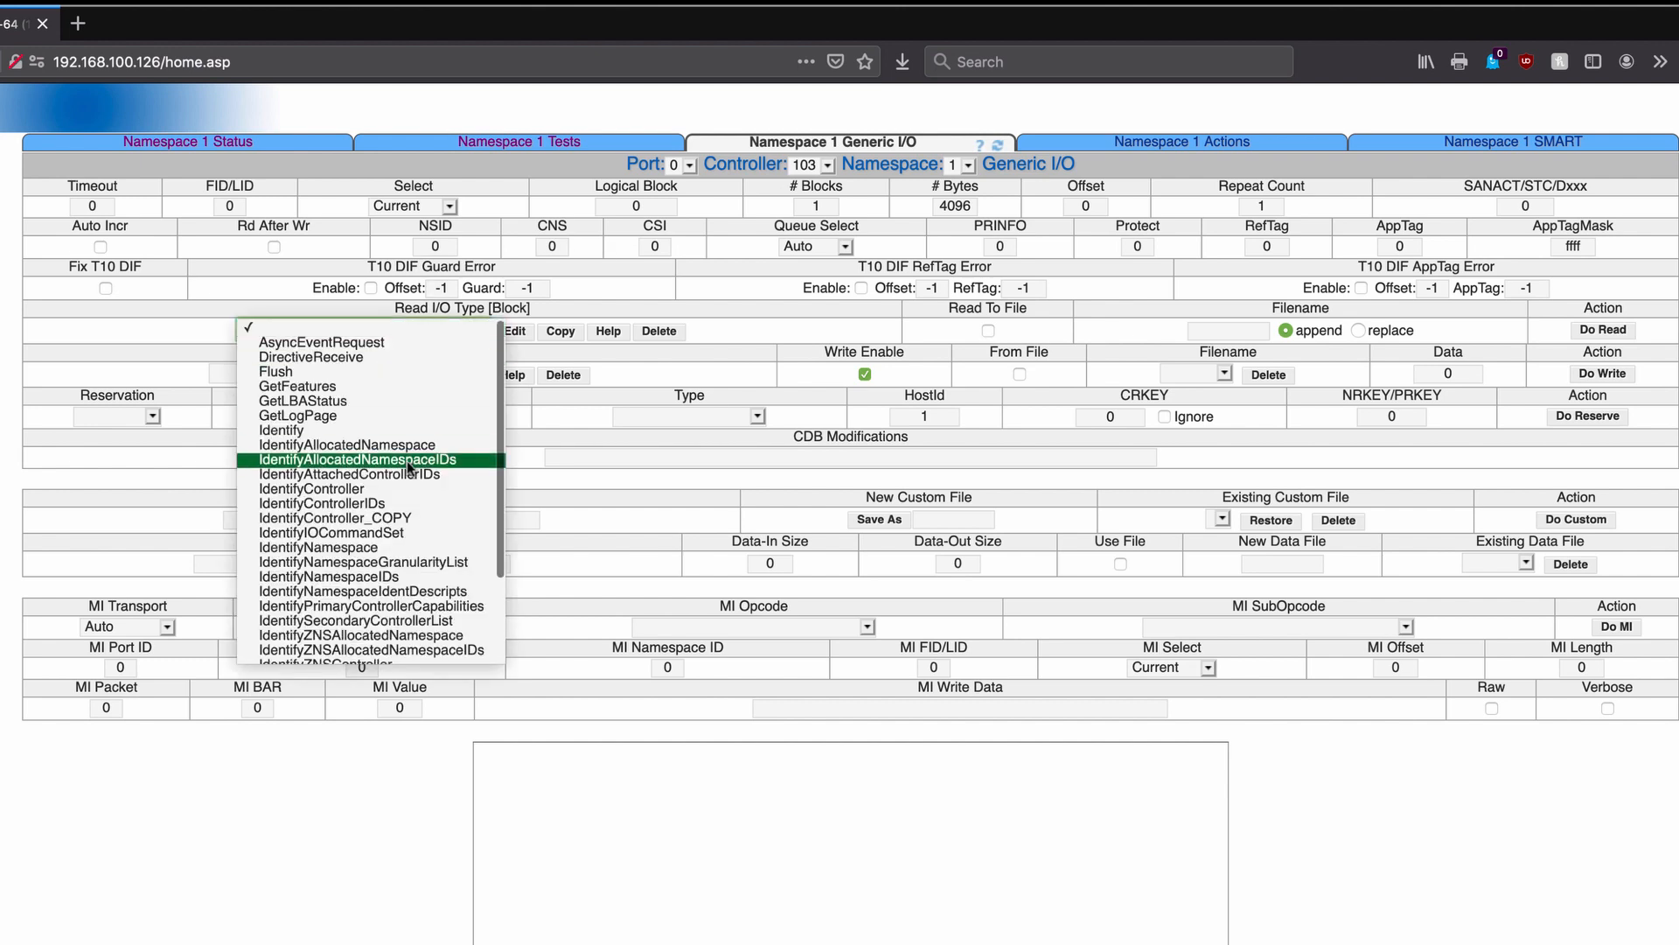
scroll(407, 460, down, 3)
scroll(407, 460, up, 3)
scroll(387, 470, down, 1)
scroll(387, 469, up, 1)
click(171, 361)
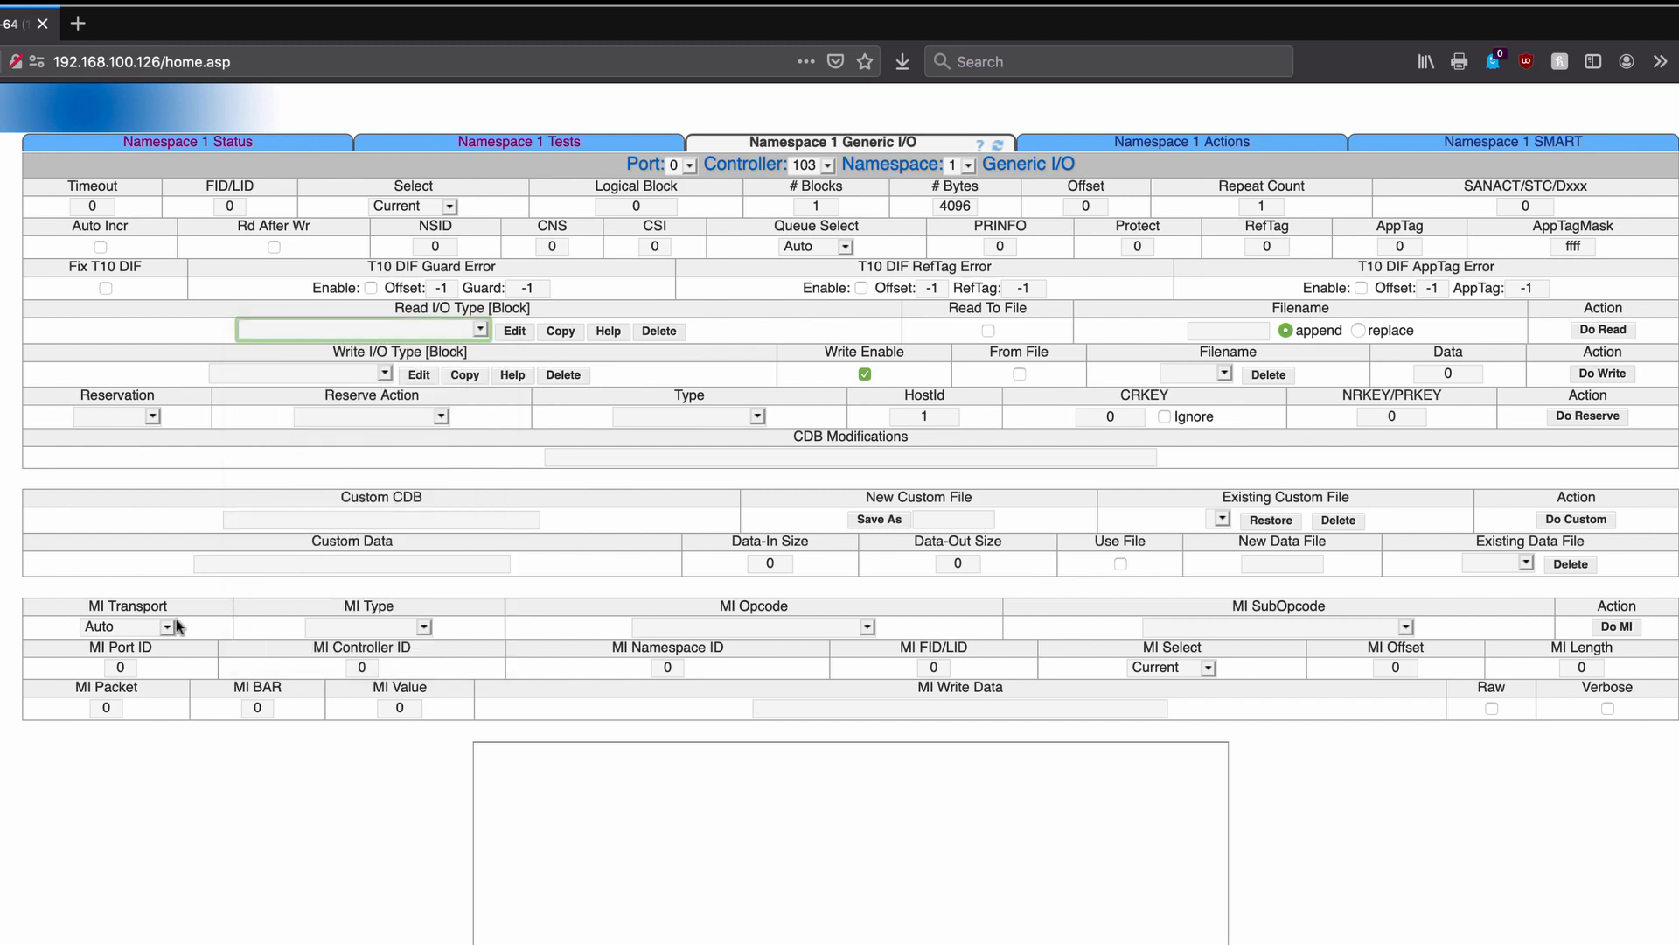
click(1212, 142)
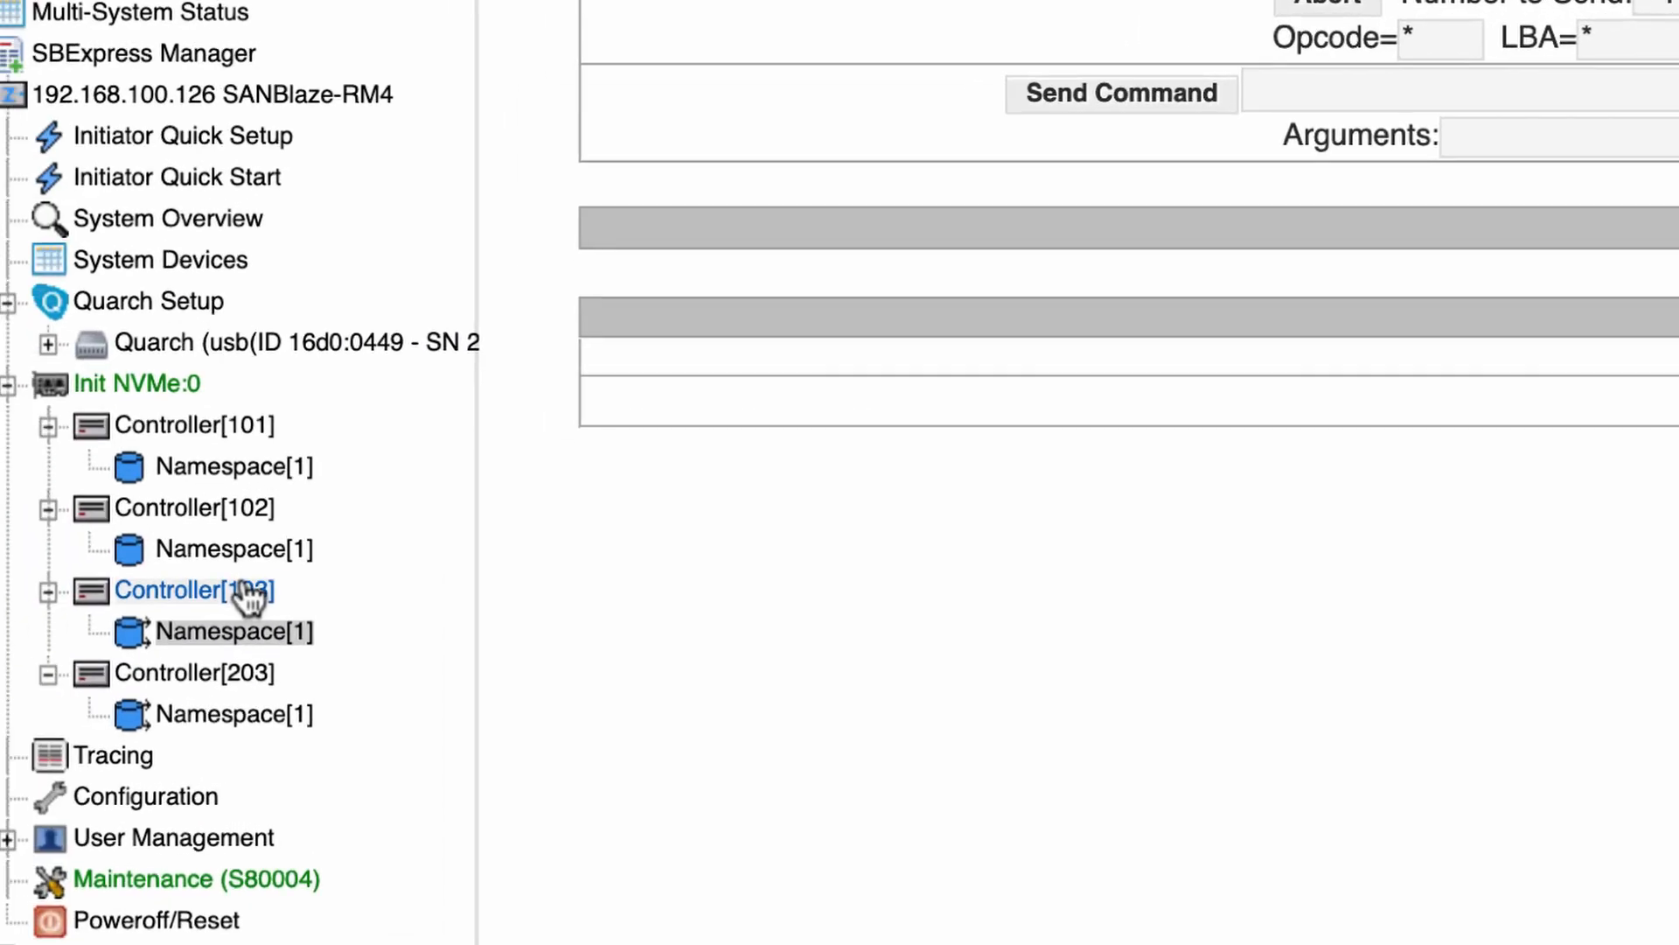
Show Controller 103's status, then scroll through its Actions page of resets, queue and firmware tools
click(247, 596)
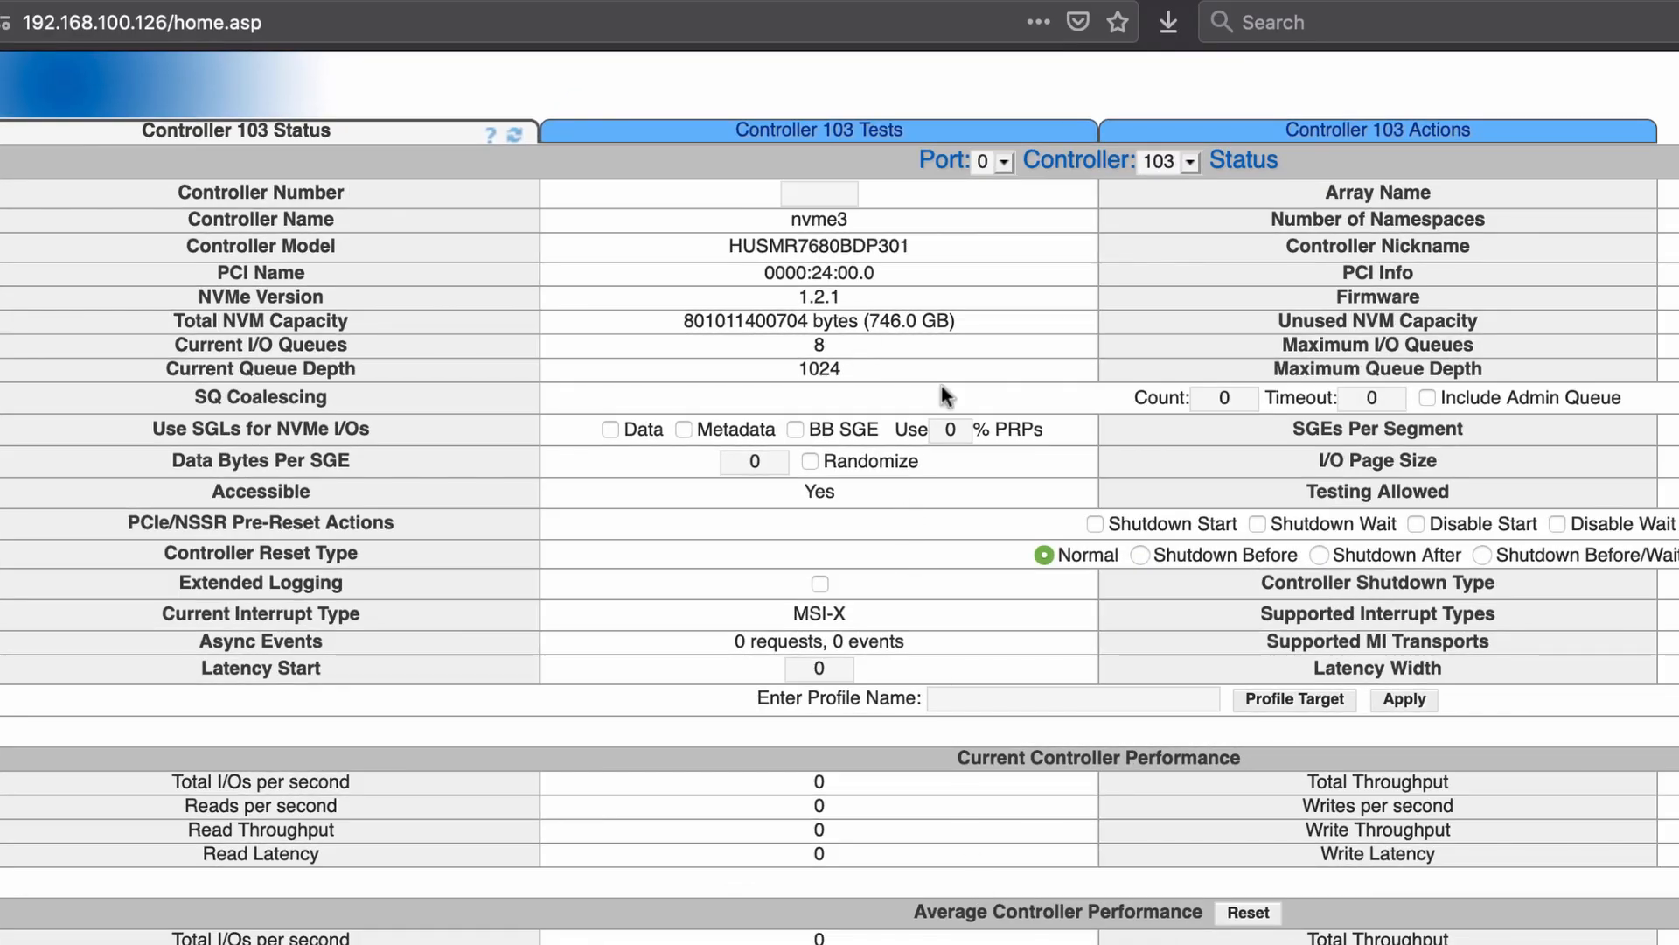
click(1379, 136)
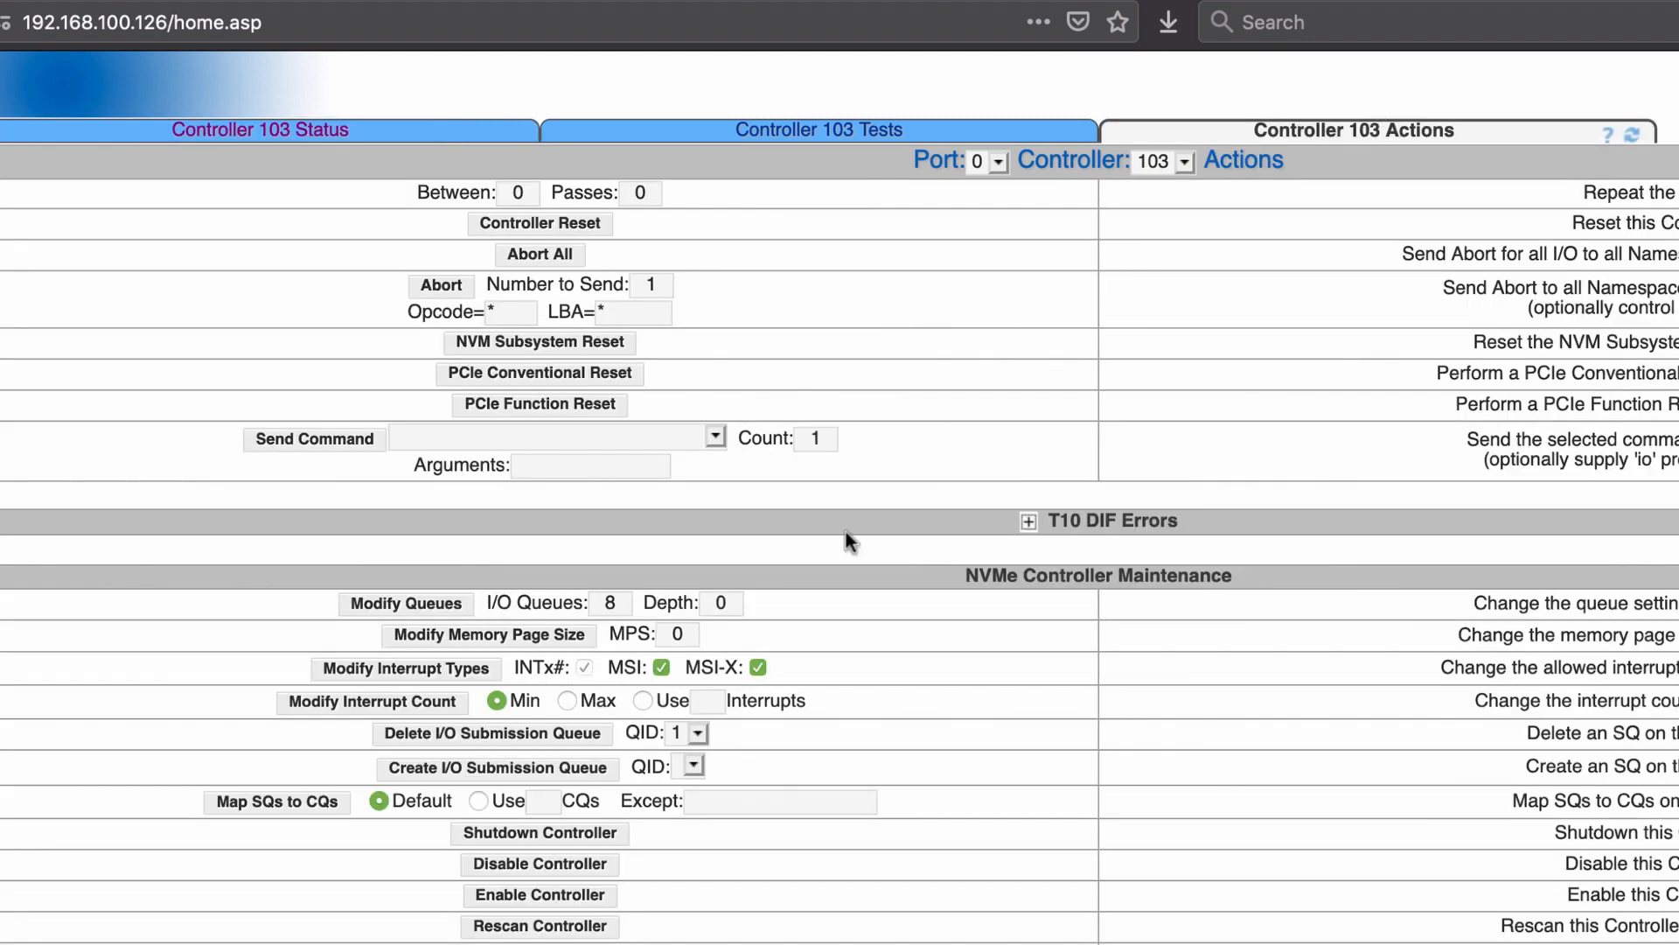
scroll(621, 753, down, 5)
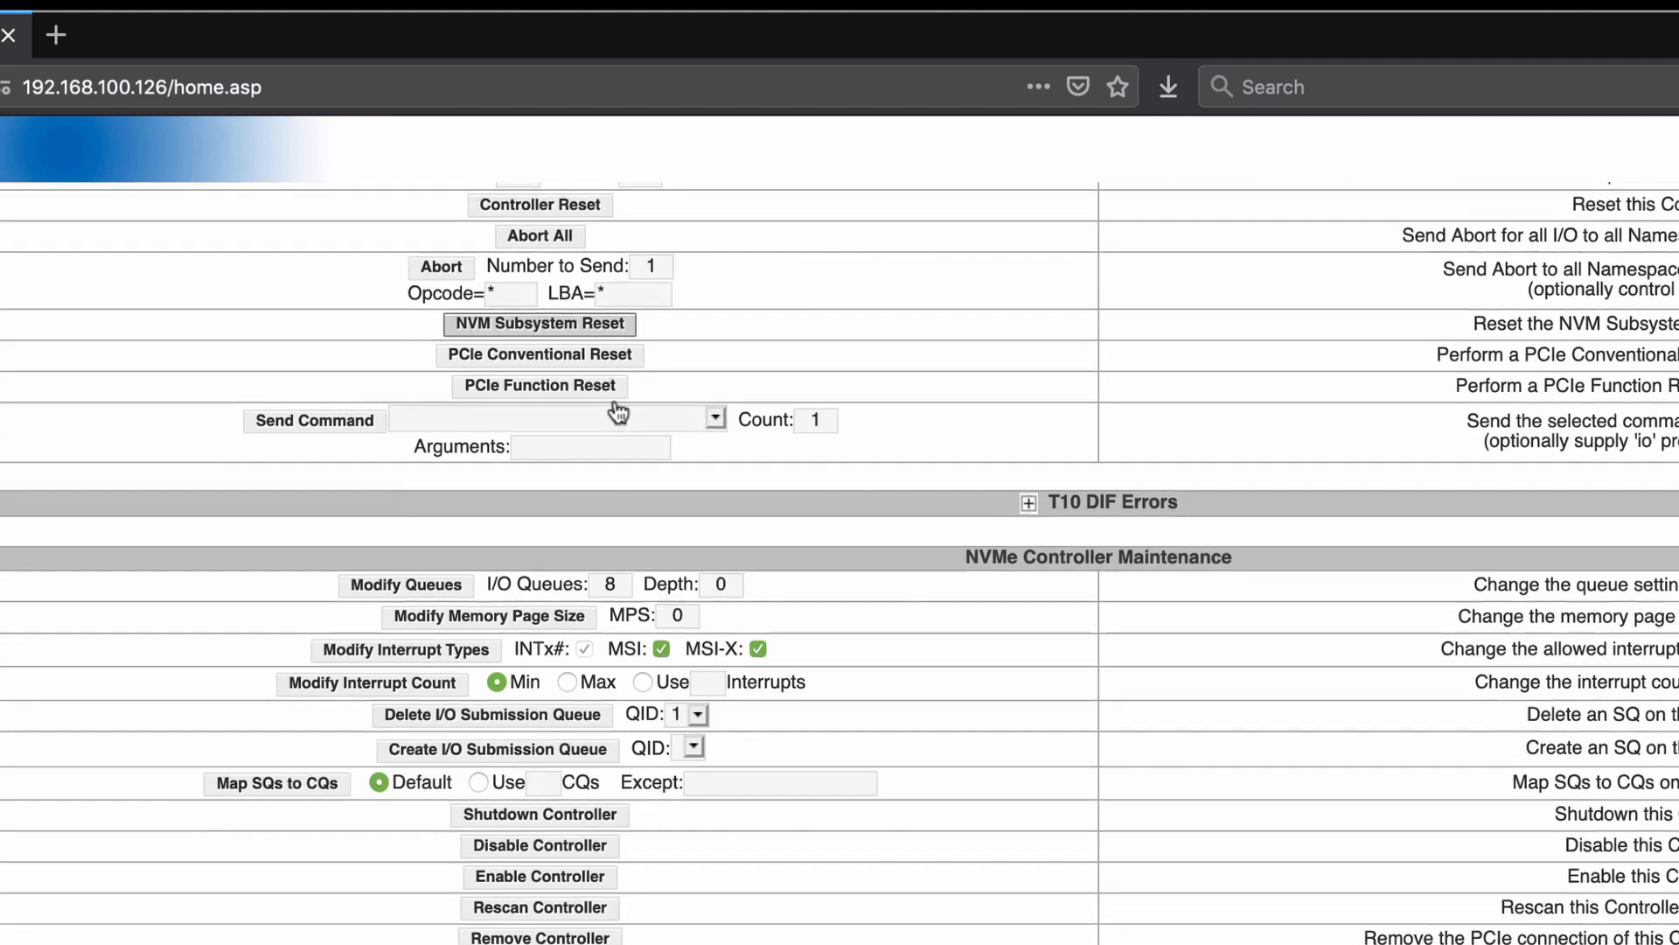
scroll(615, 404, down, 1)
scroll(614, 400, up, 1)
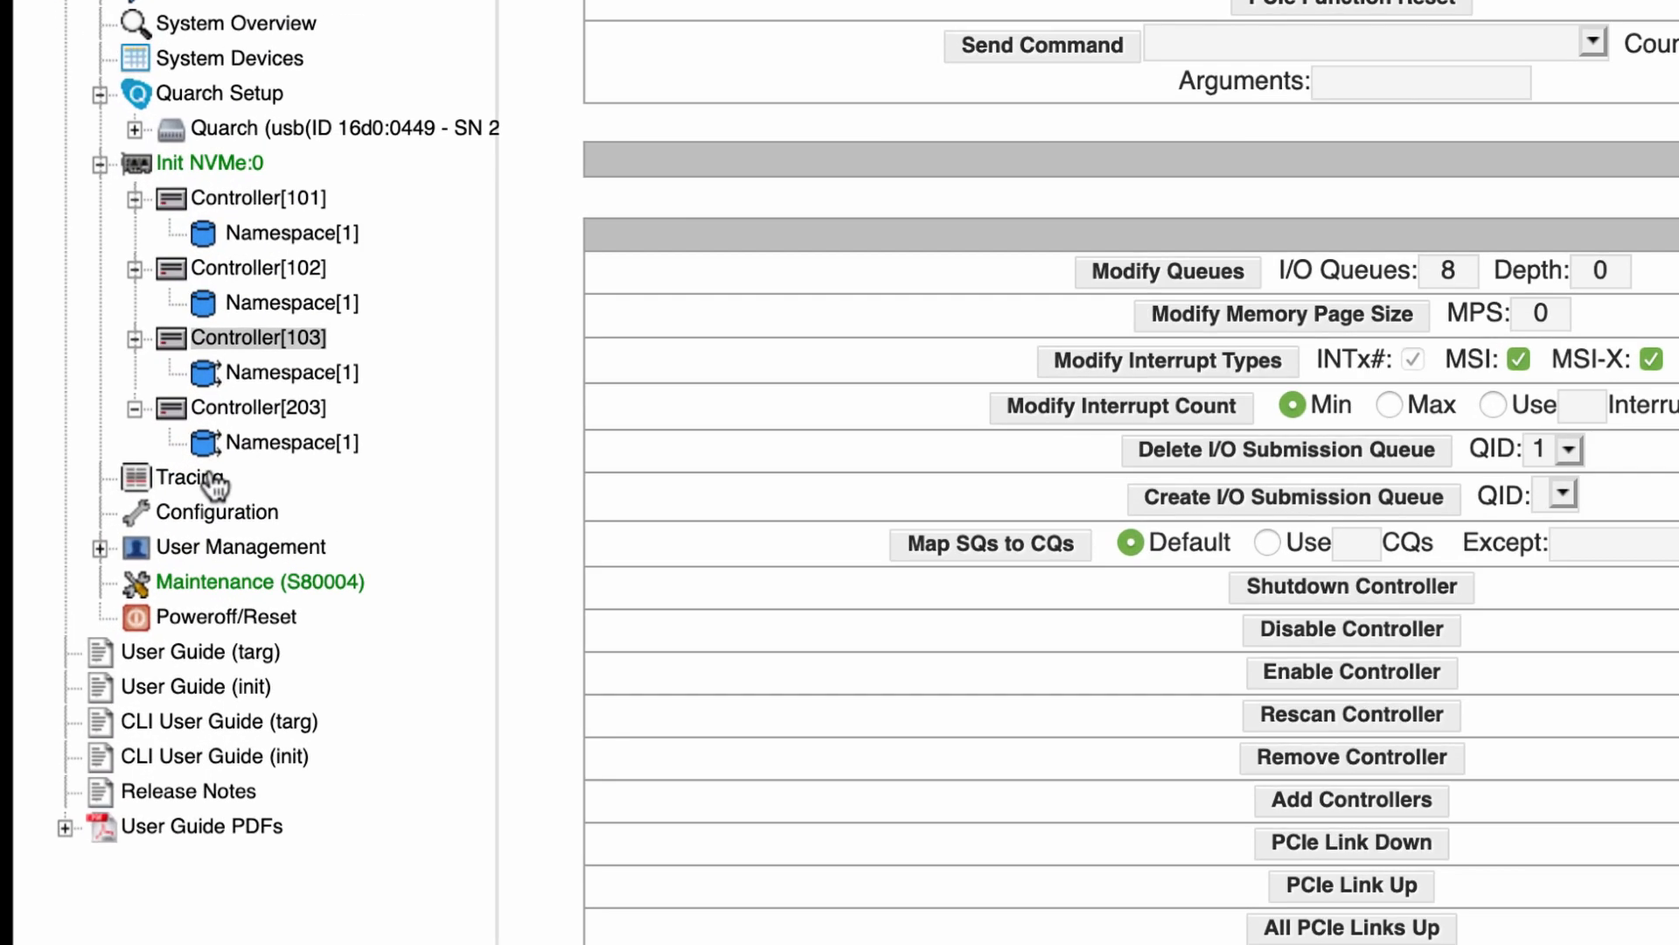
click(210, 481)
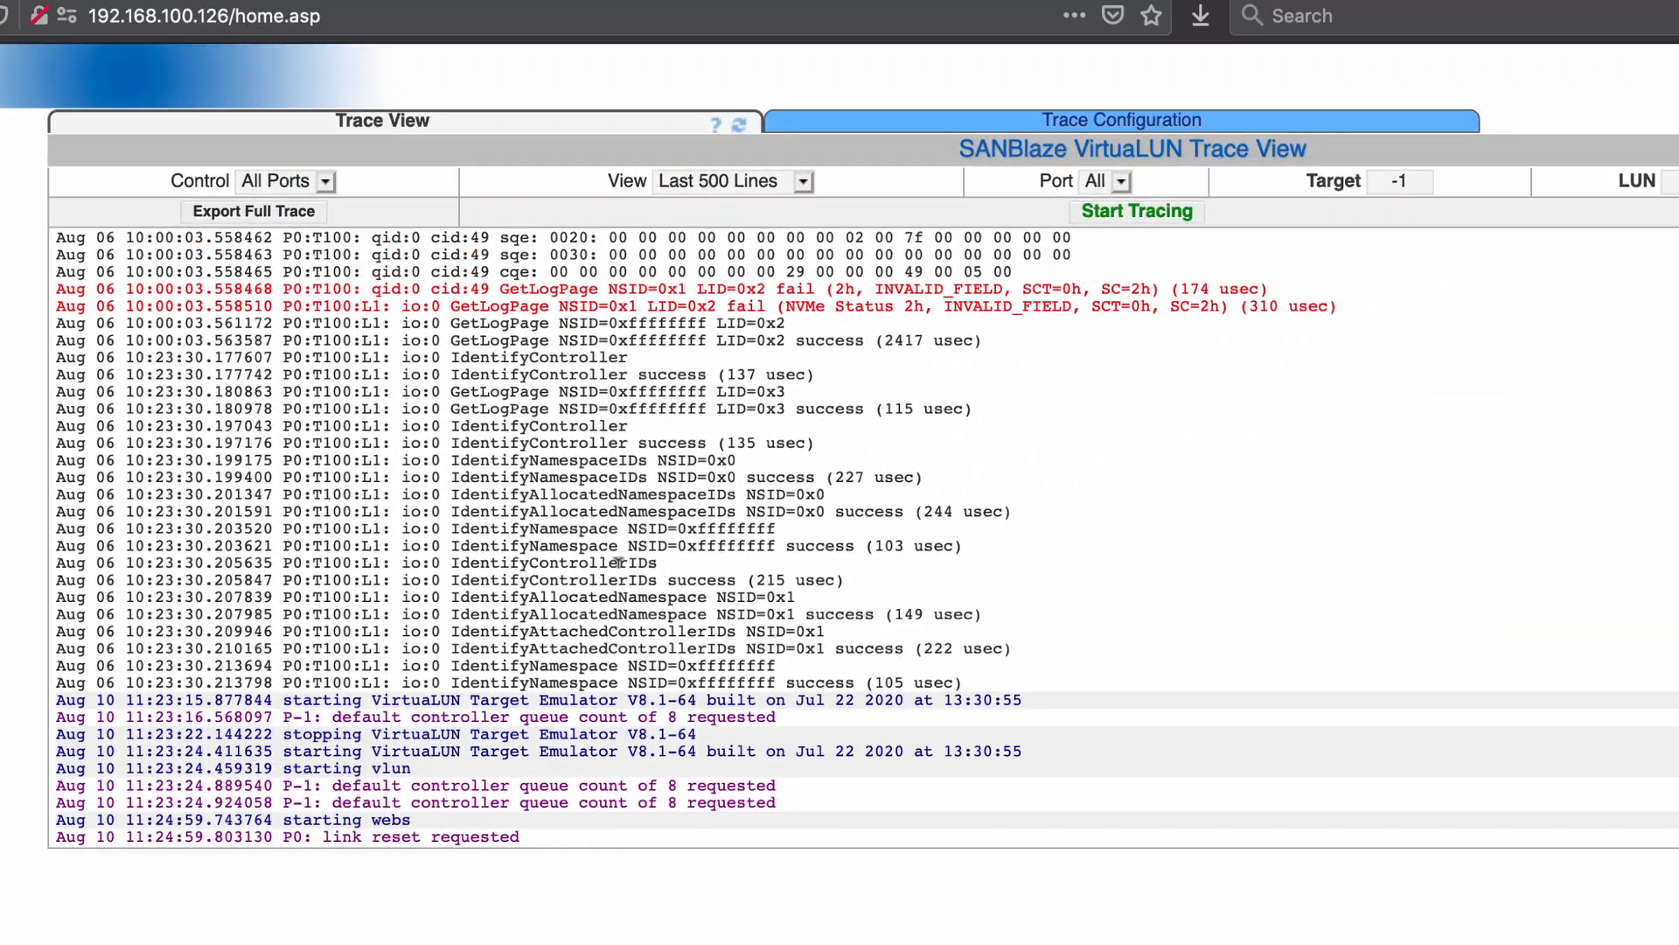
scroll(617, 512, up, 15)
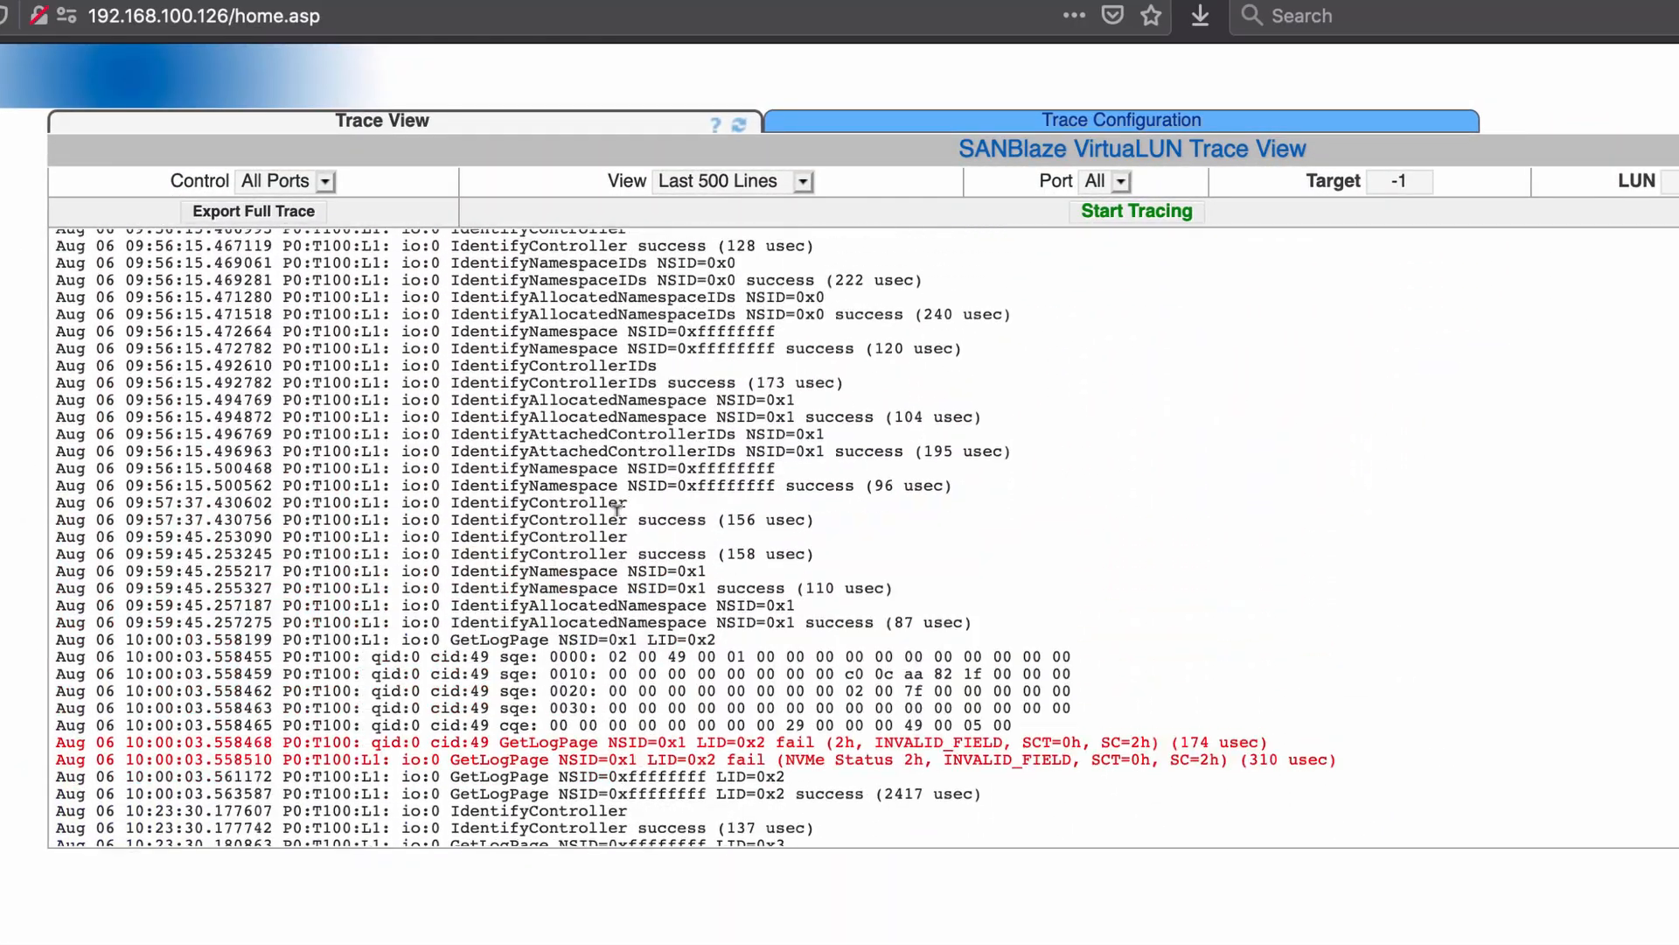
scroll(618, 512, up, 5)
scroll(842, 344, down, 8)
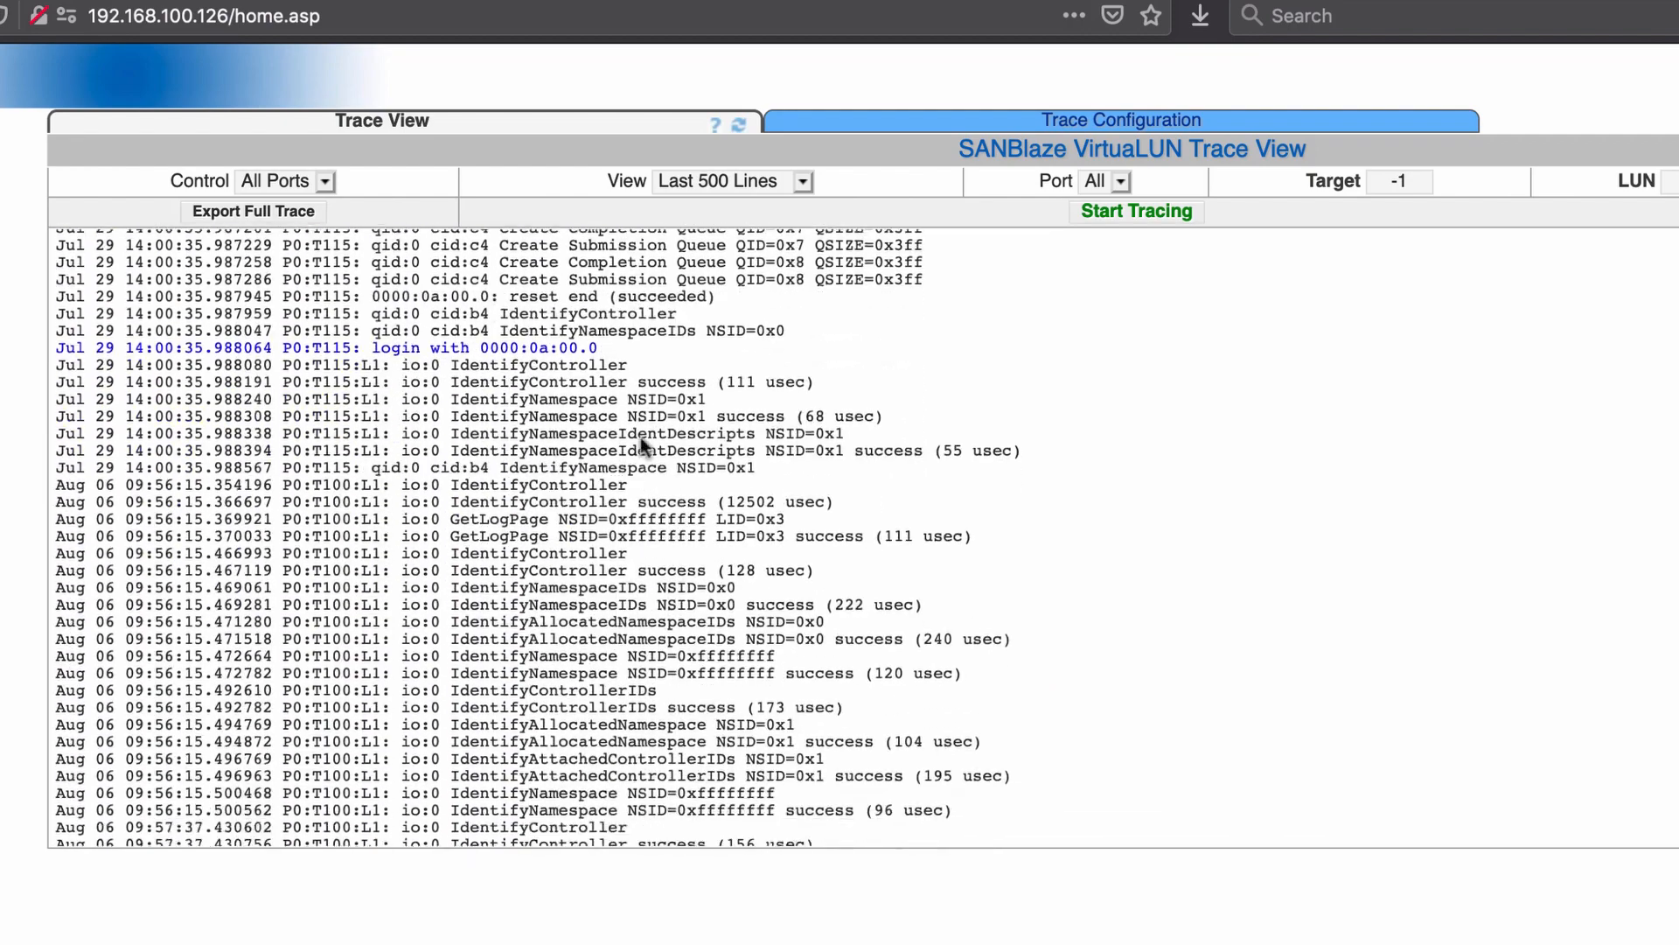
scroll(717, 409, down, 7)
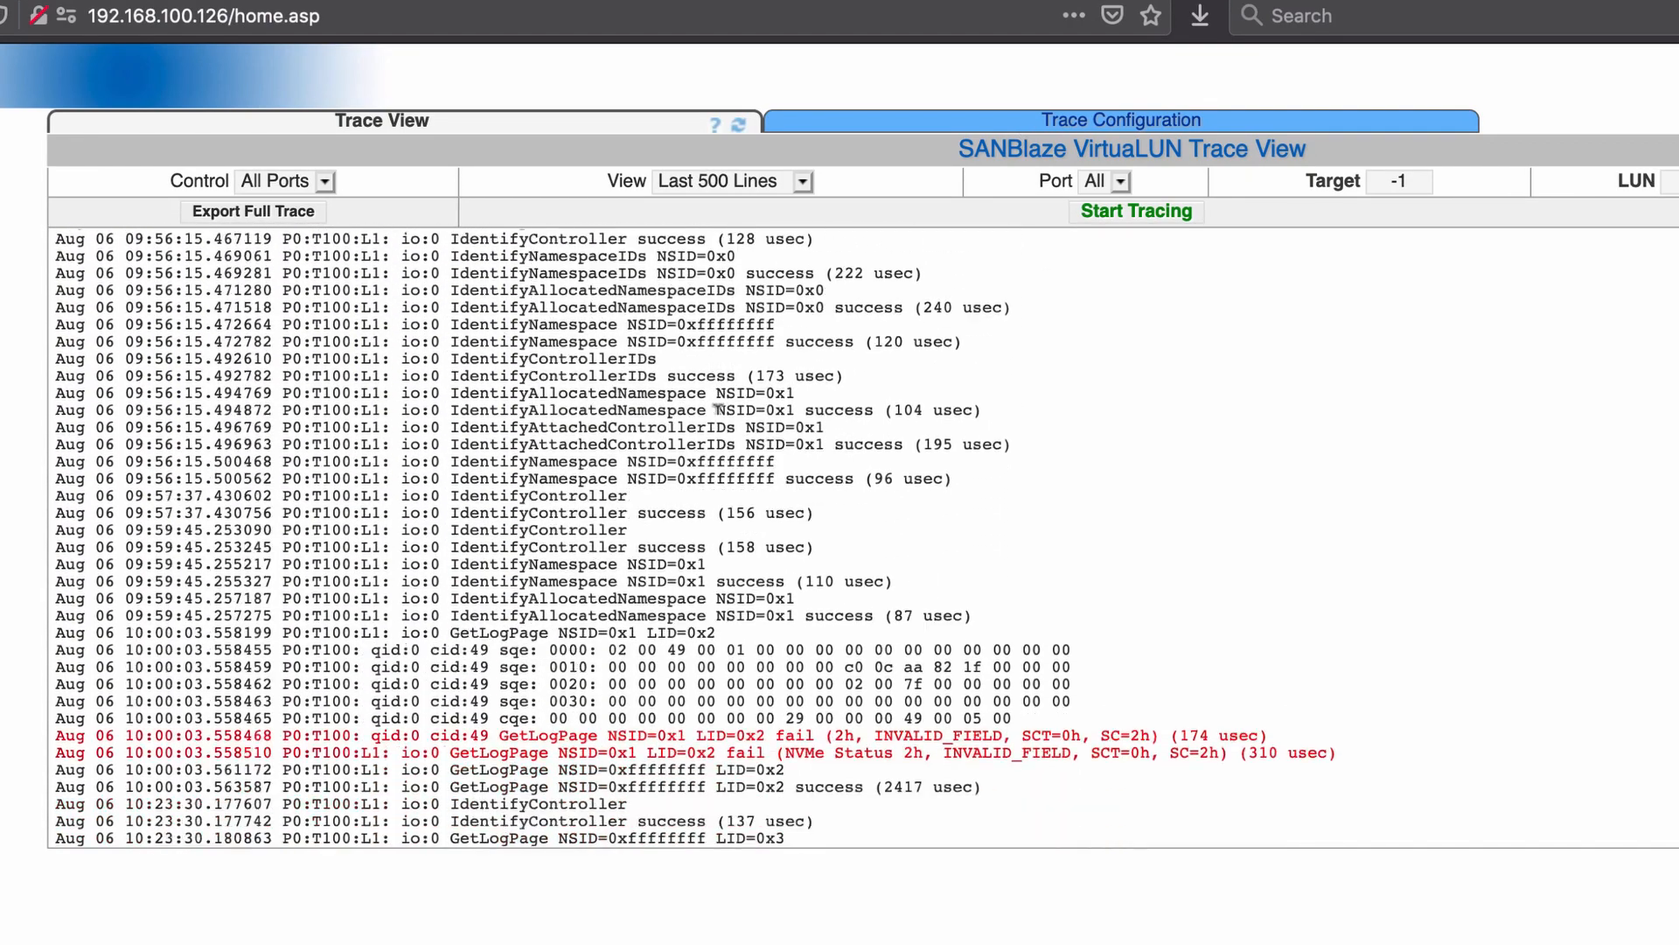
scroll(718, 408, down, 6)
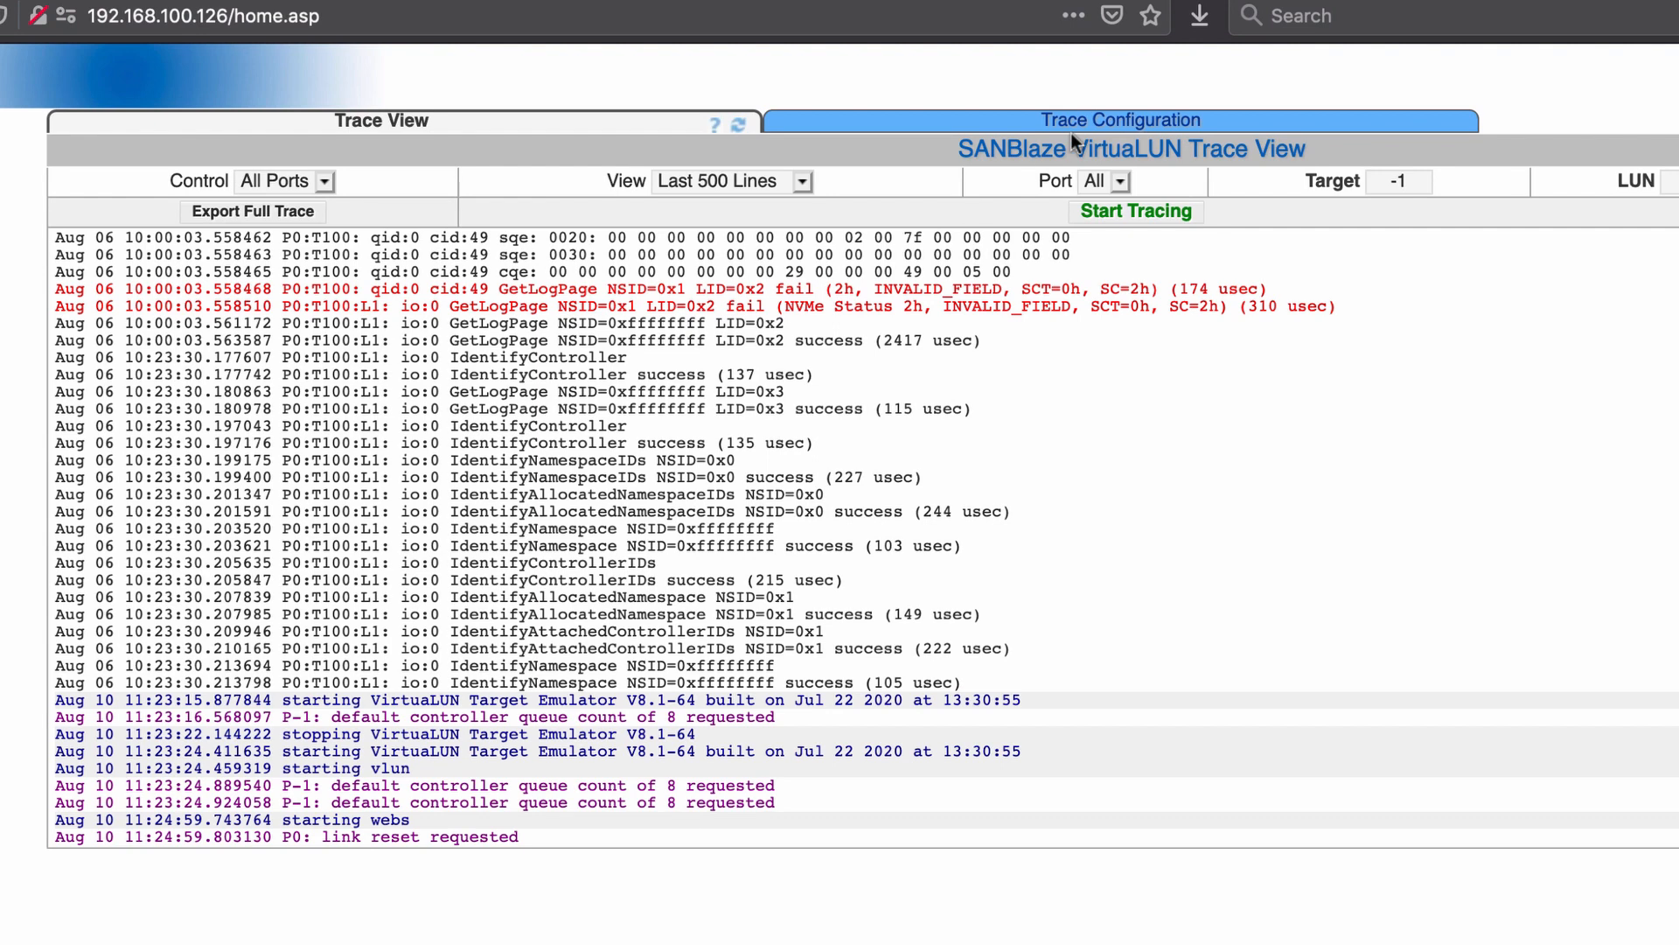
Check the Trace Configuration settings, then scroll through the Trace View log
click(1091, 123)
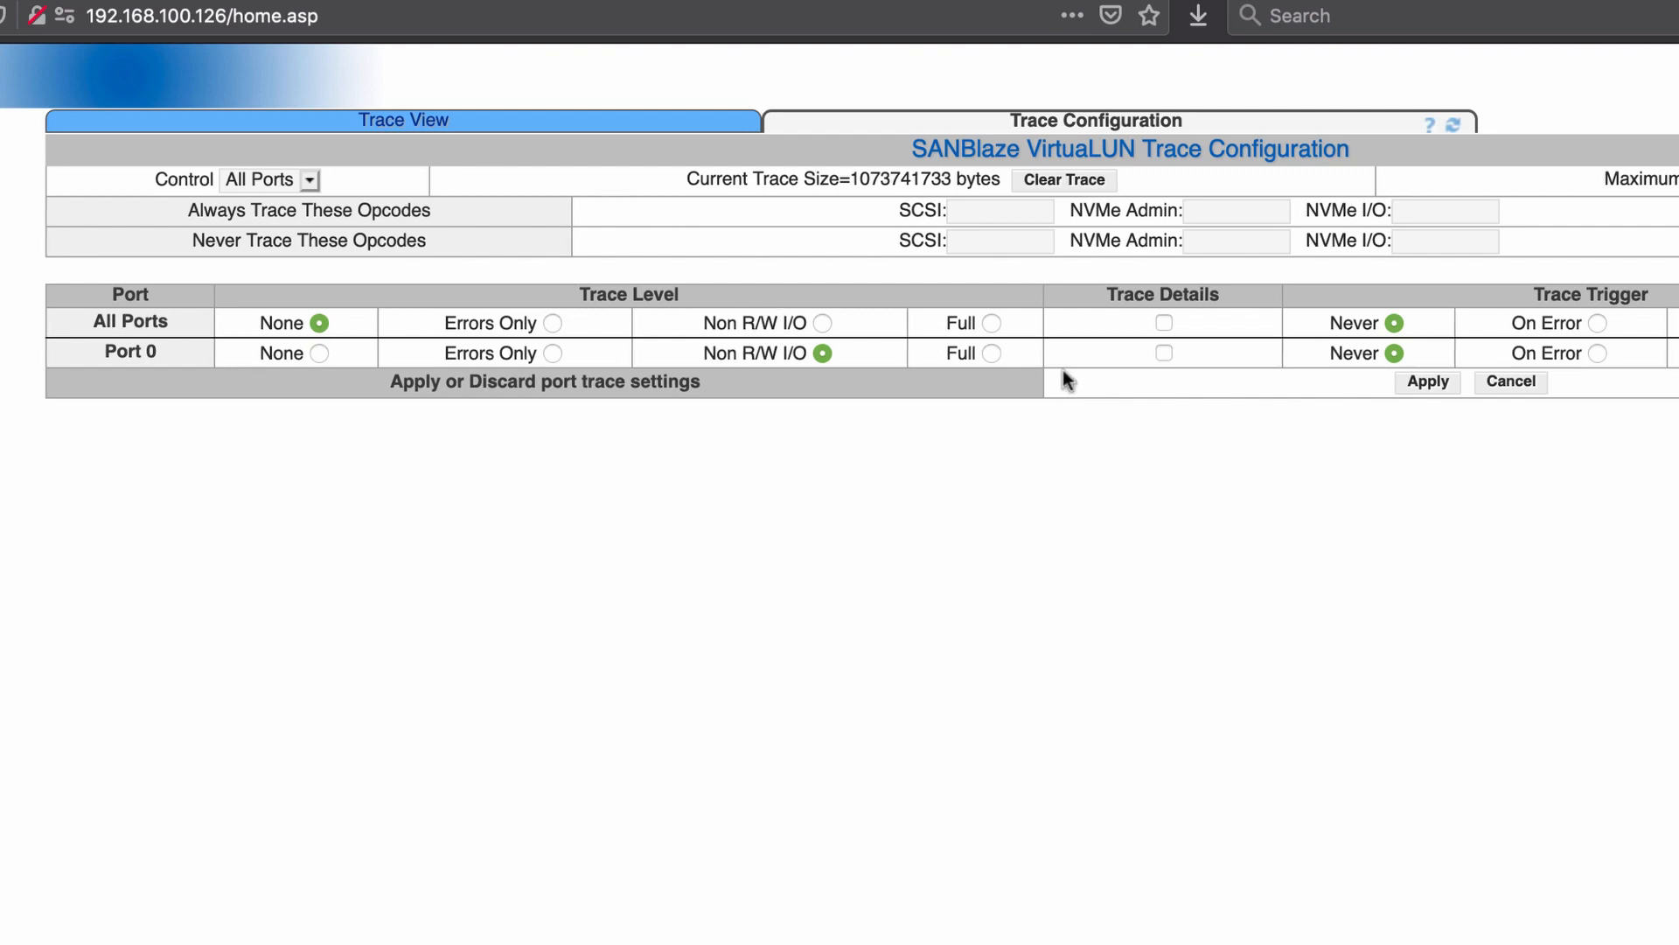
click(401, 126)
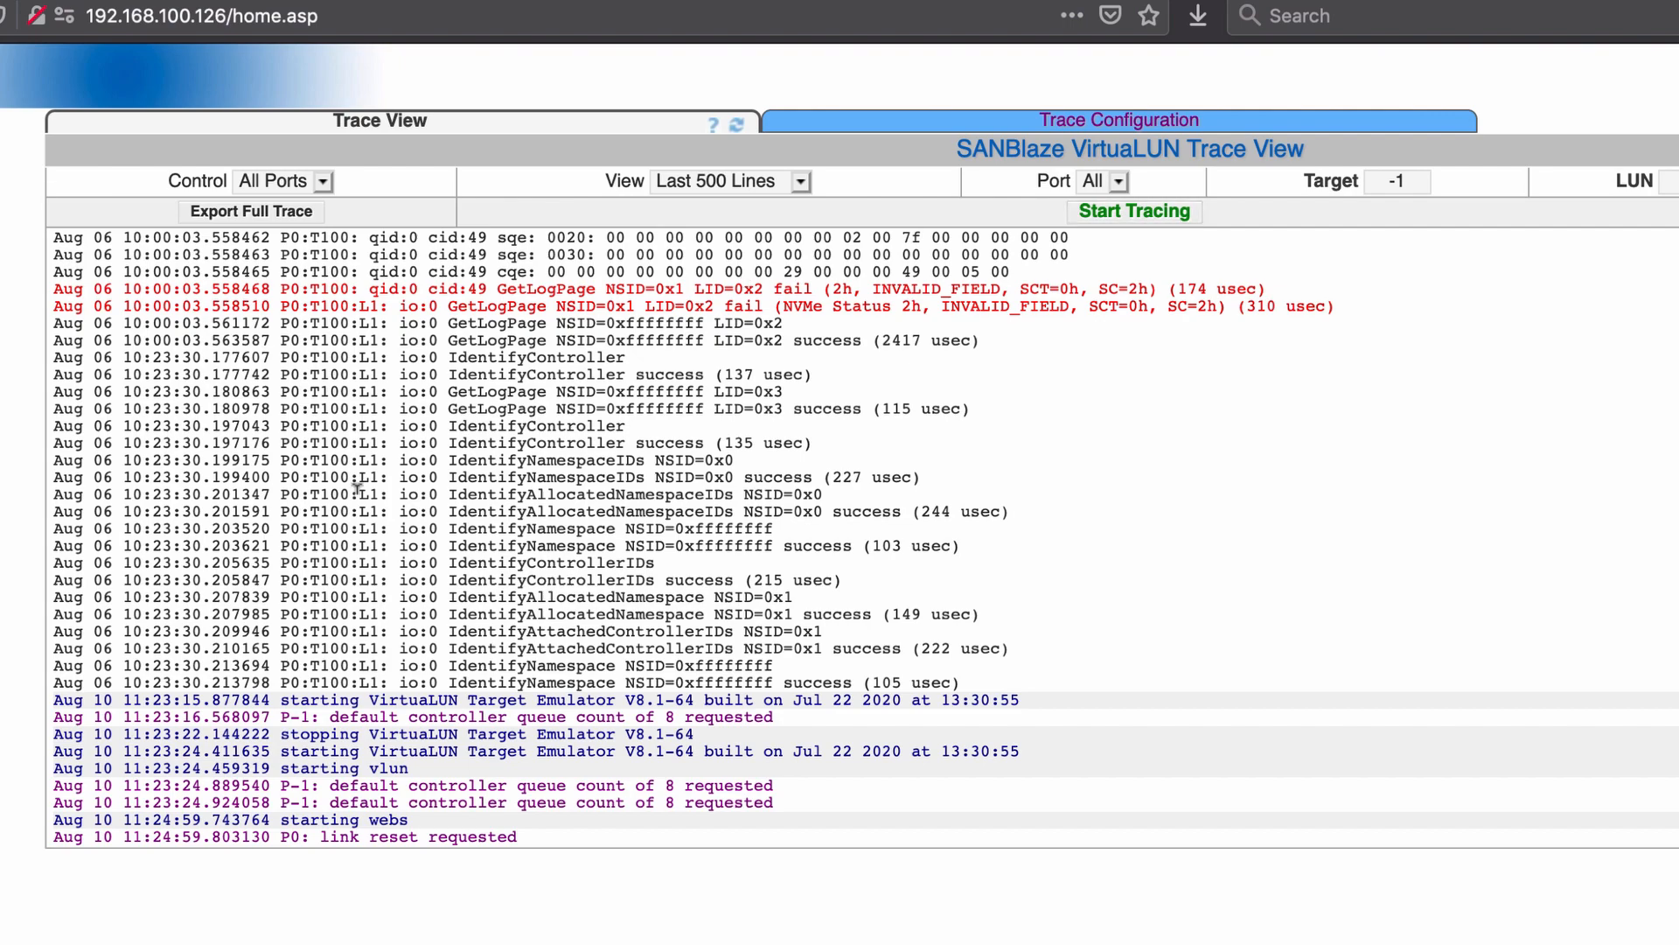
scroll(370, 480, up, 4)
scroll(370, 480, up, 6)
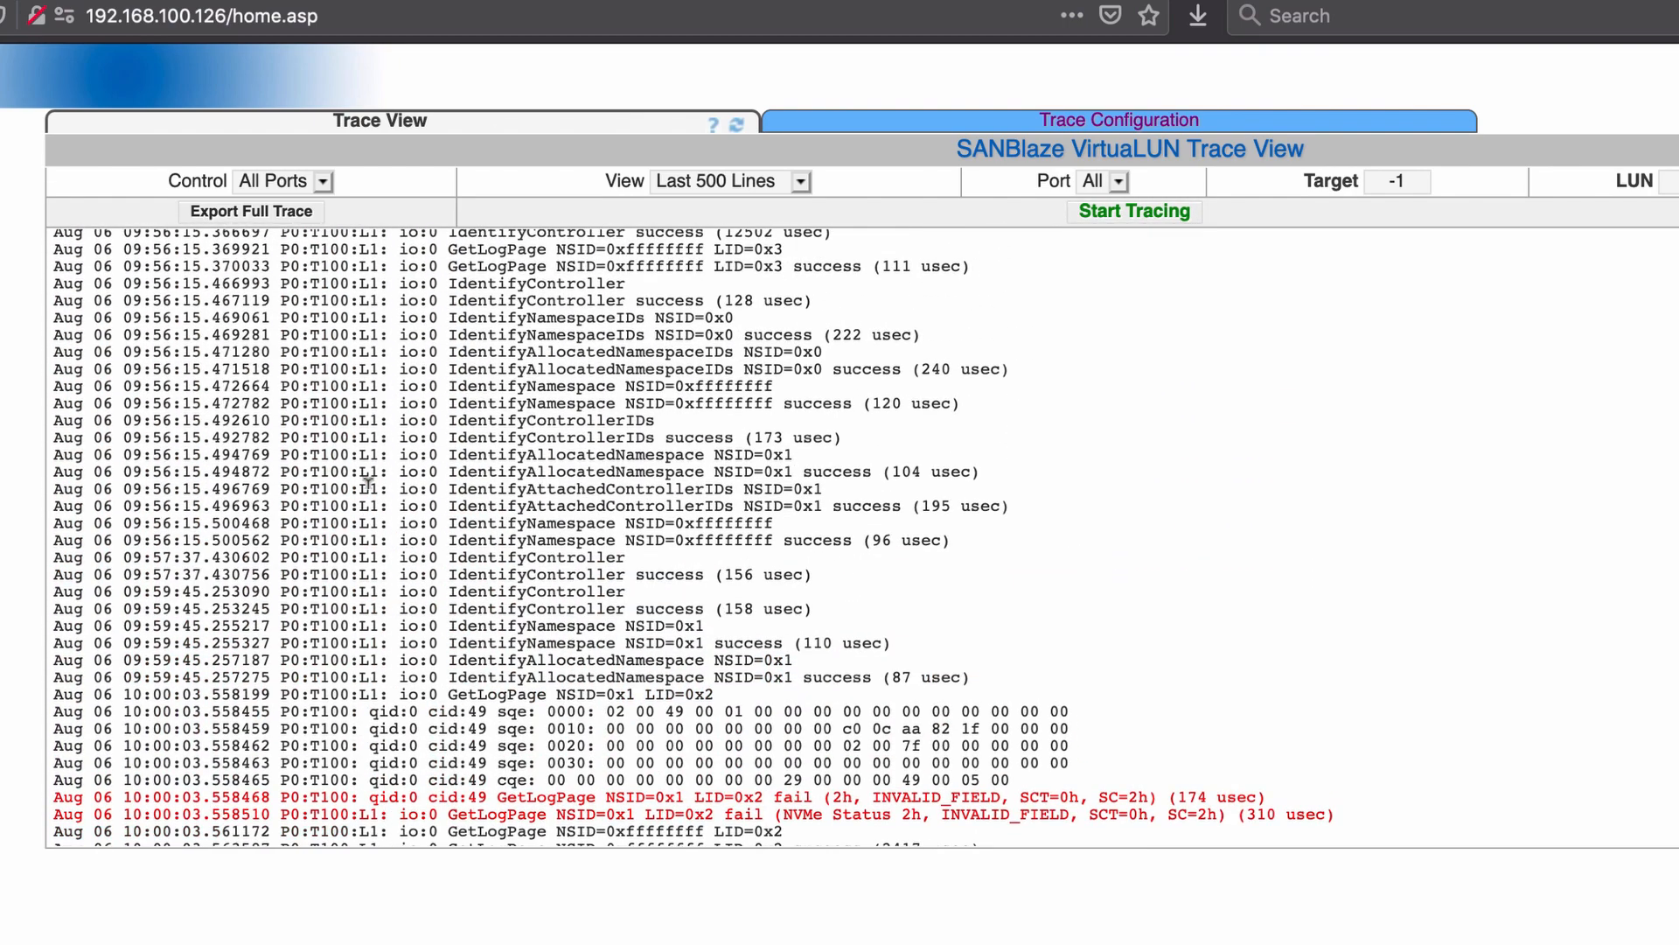
scroll(368, 481, down, 7)
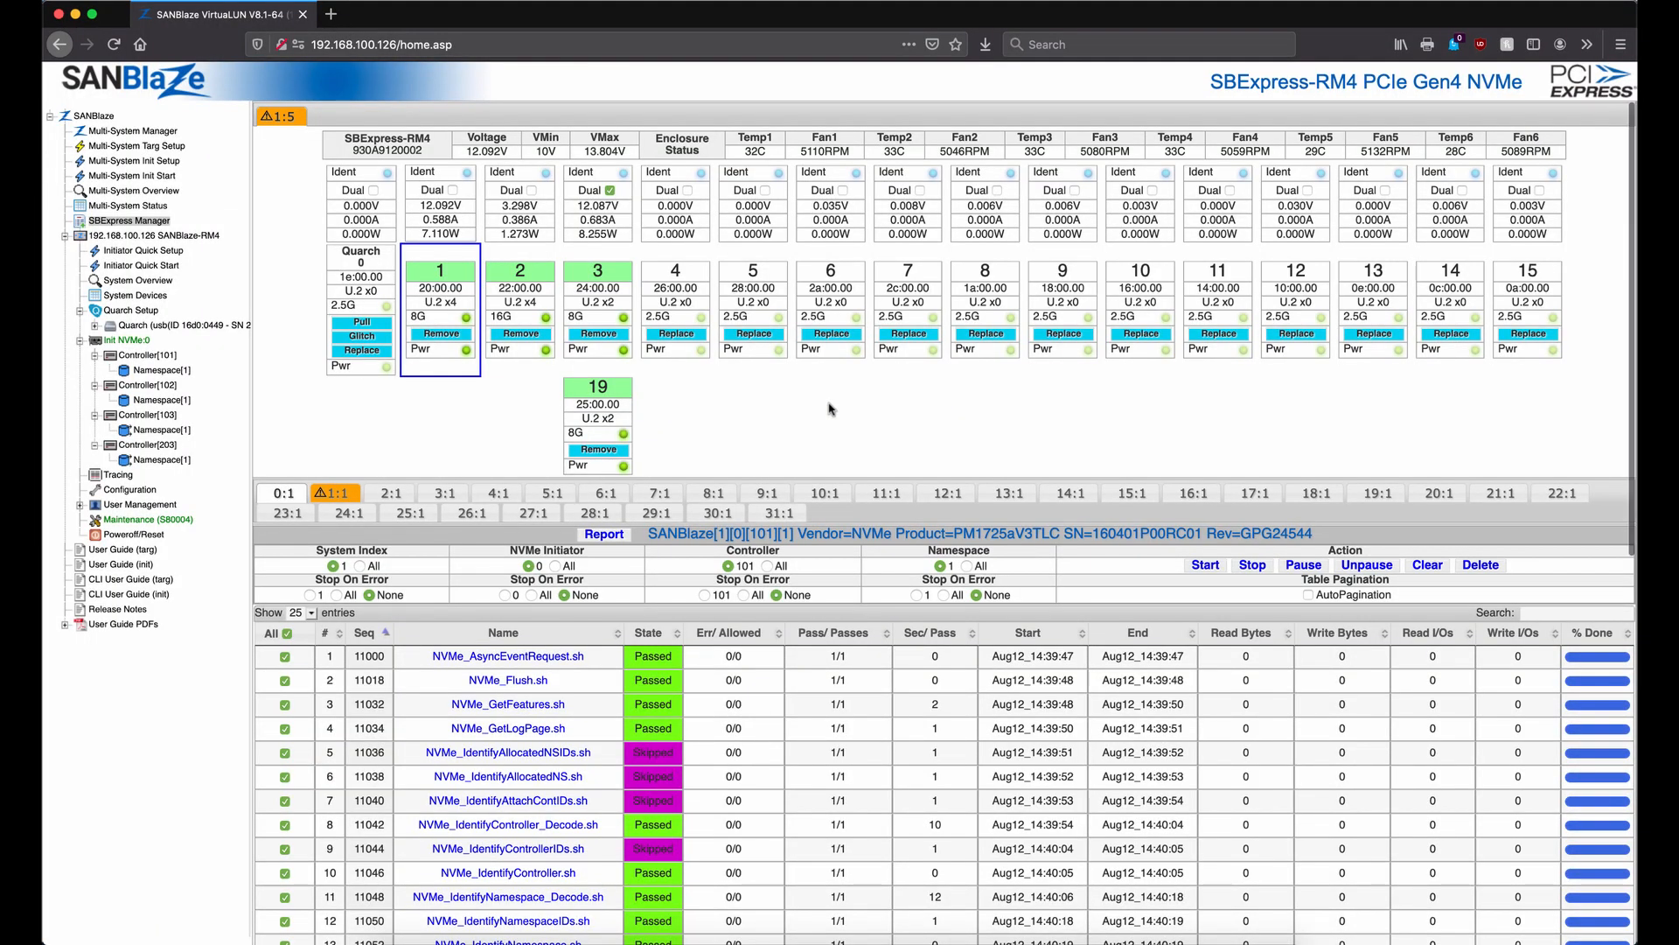
Expand Section 06 - NVMe MI Full Command Set in the Certified by SANBlaze tree
scroll(829, 407, down, 5)
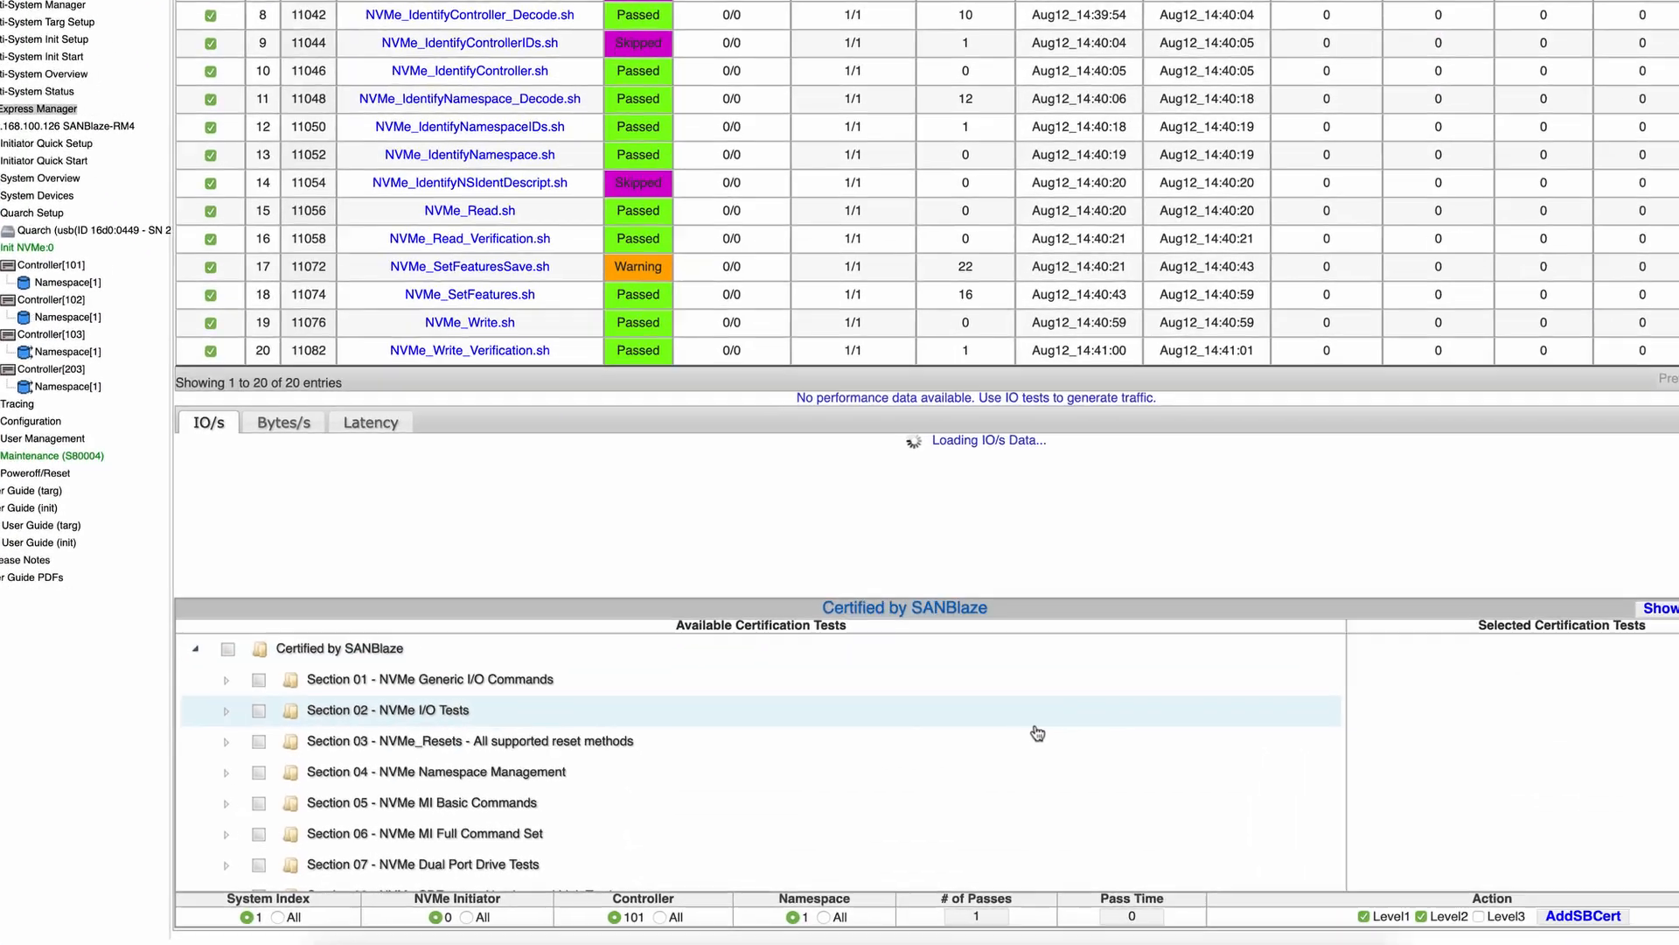
scroll(998, 735, down, 3)
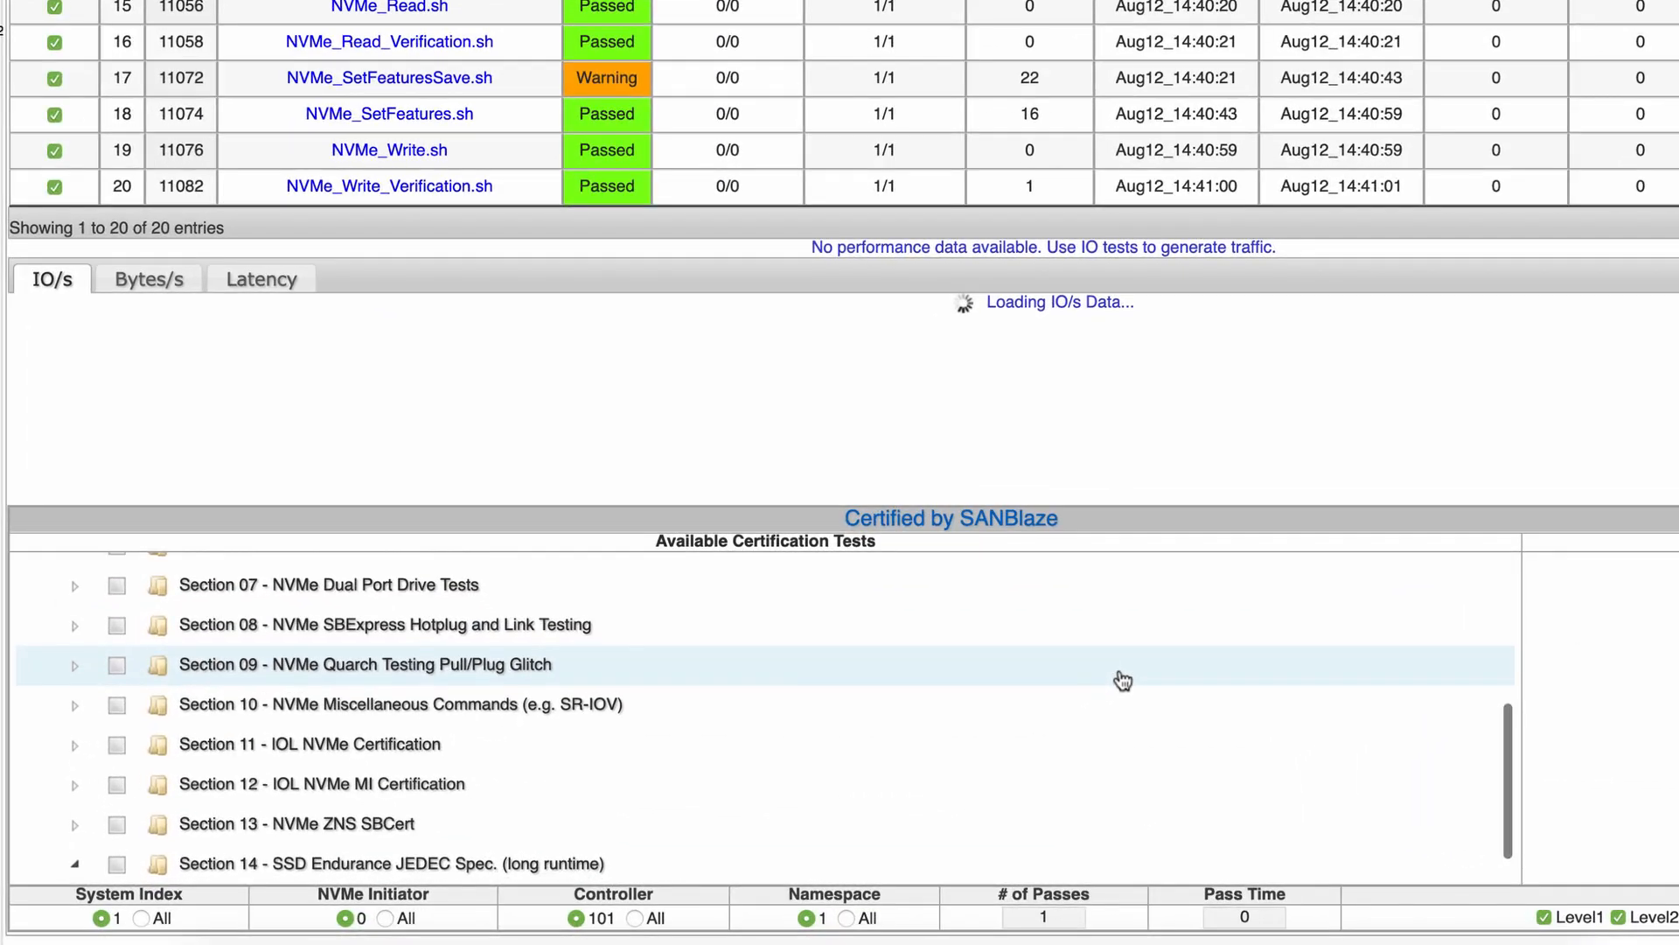
scroll(1123, 680, down, 1)
scroll(1124, 680, up, 3)
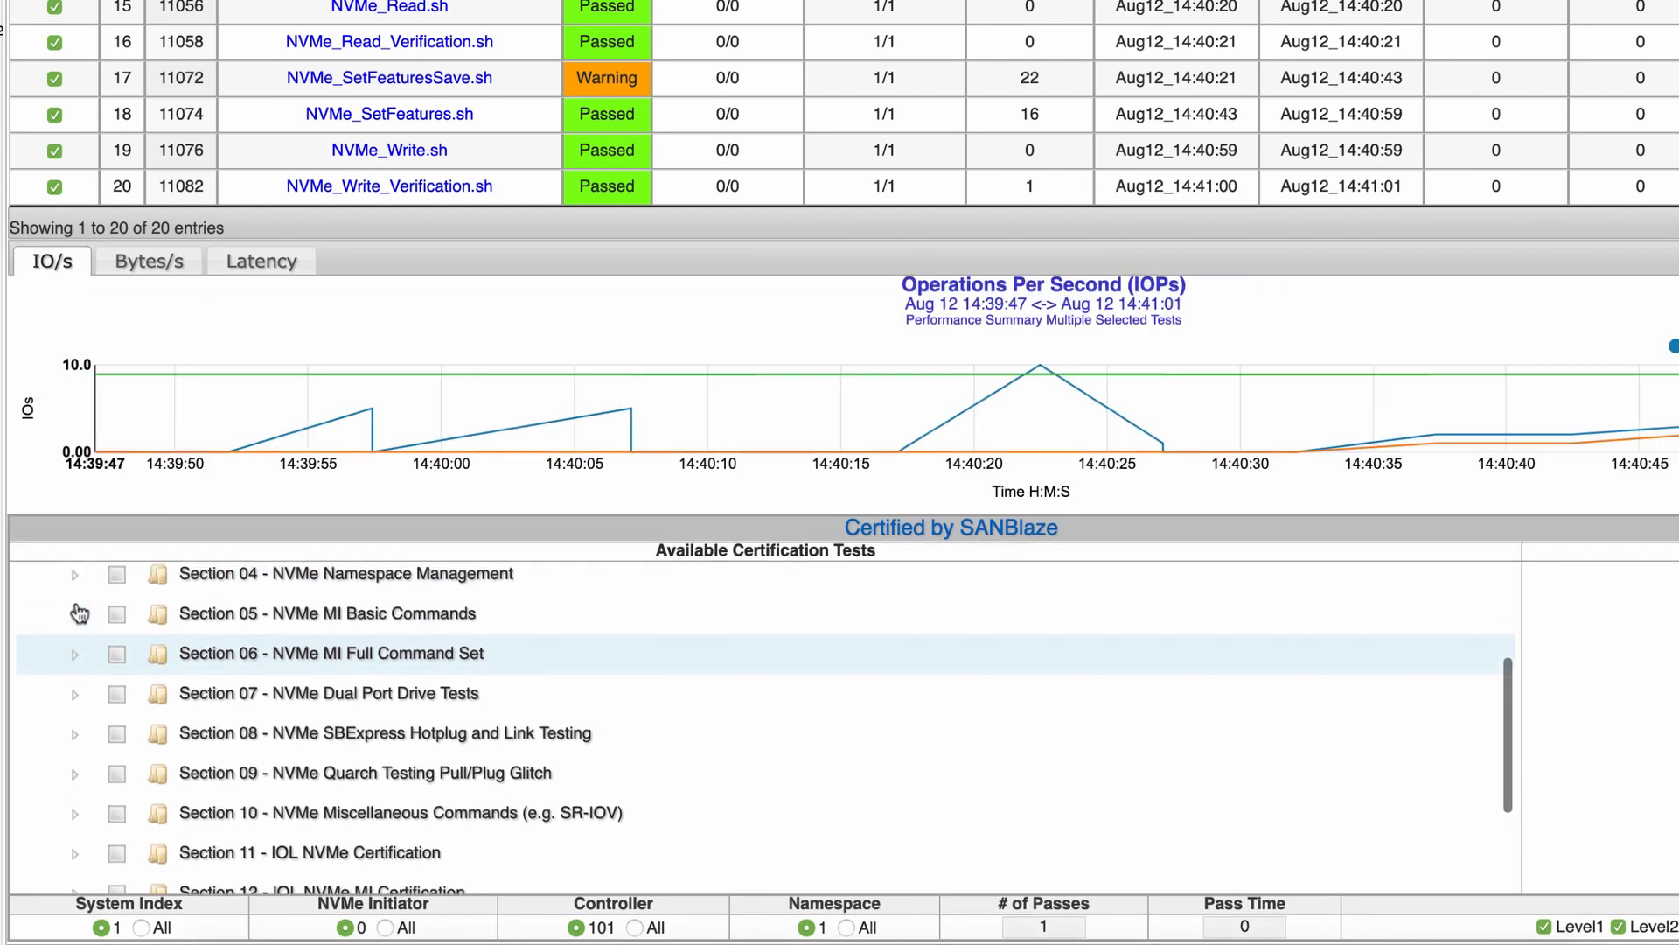
click(77, 663)
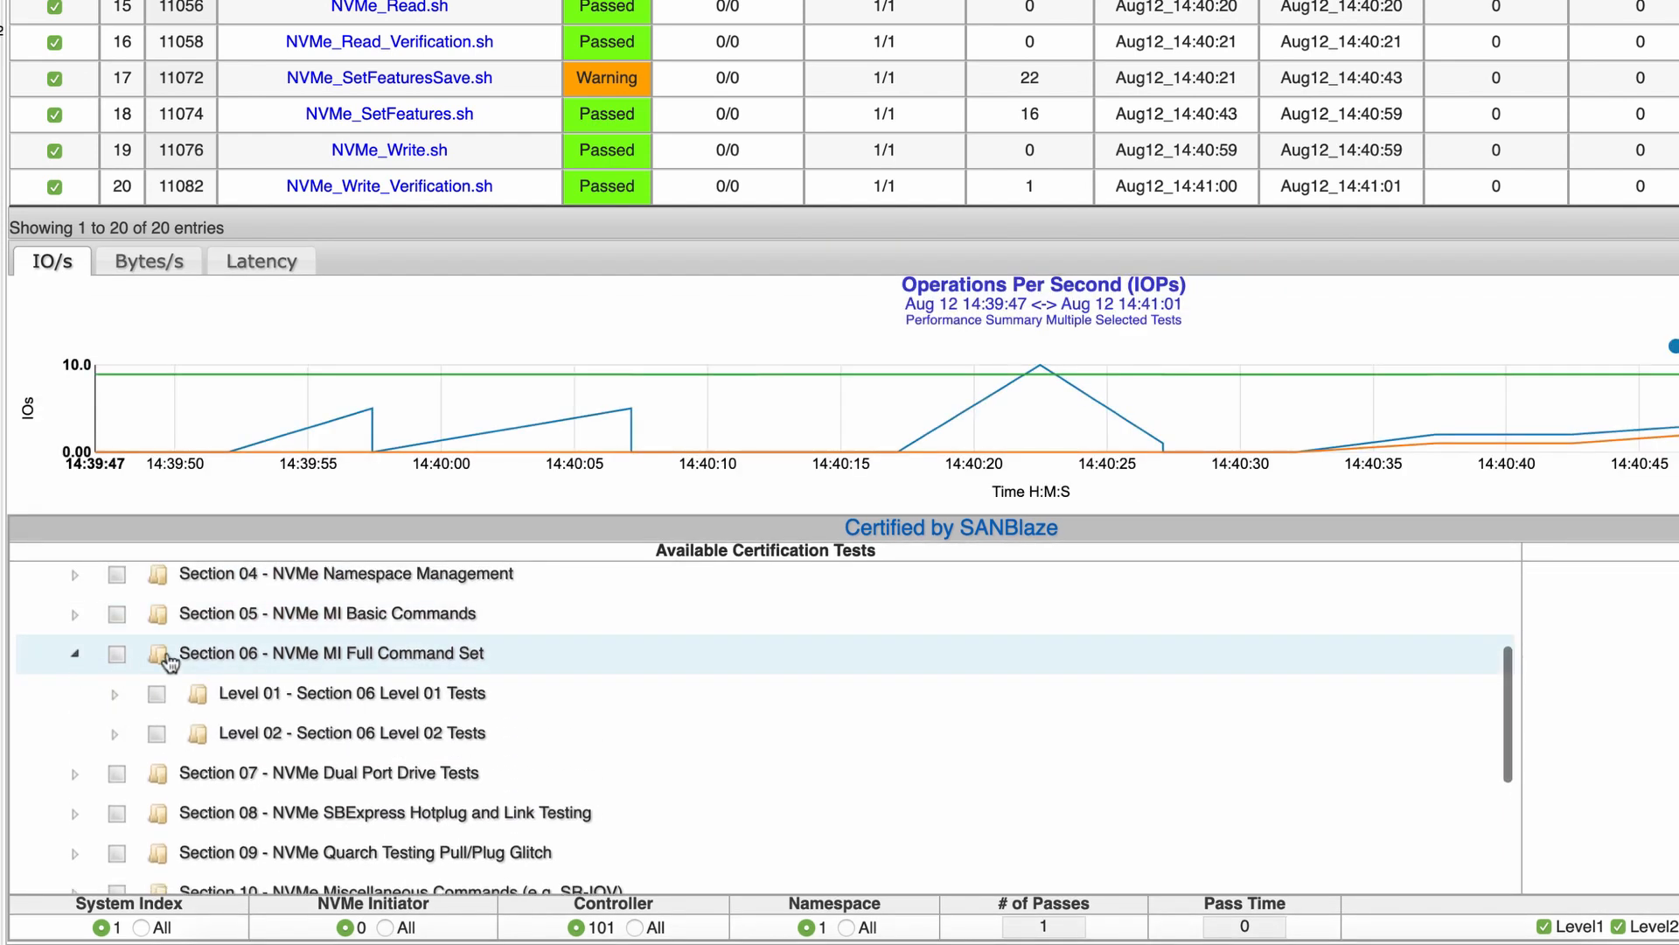
Expand Section 06's Level 02 and scroll through its NVMe_MI test scripts
click(122, 739)
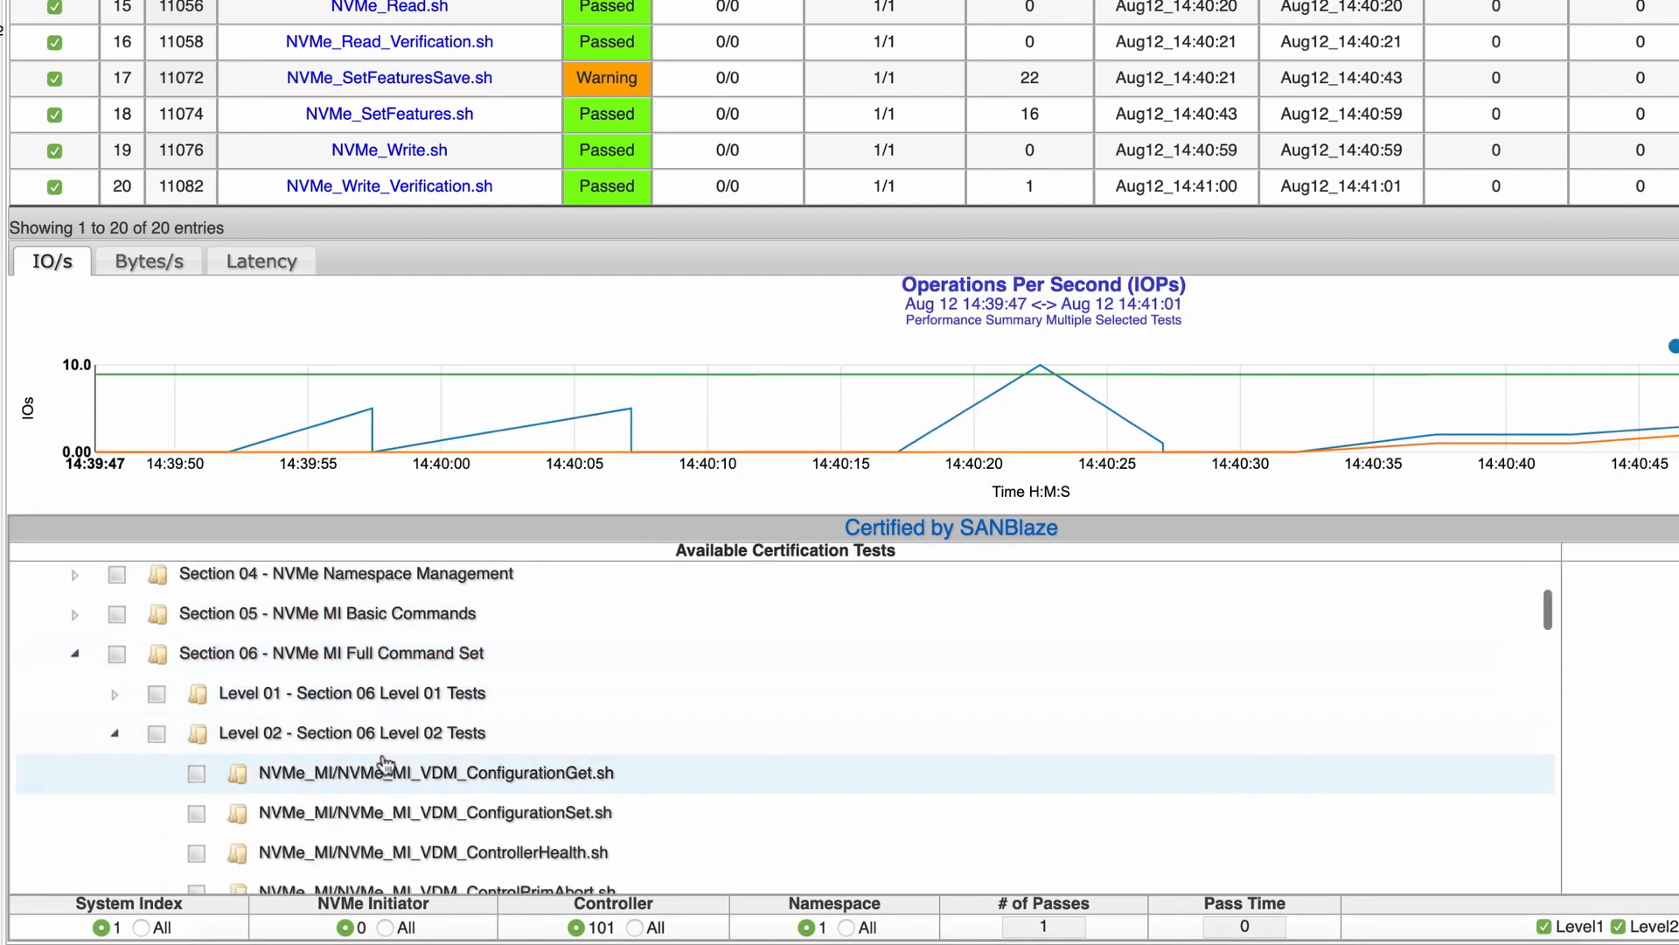
scroll(180, 760, down, 4)
scroll(428, 742, down, 5)
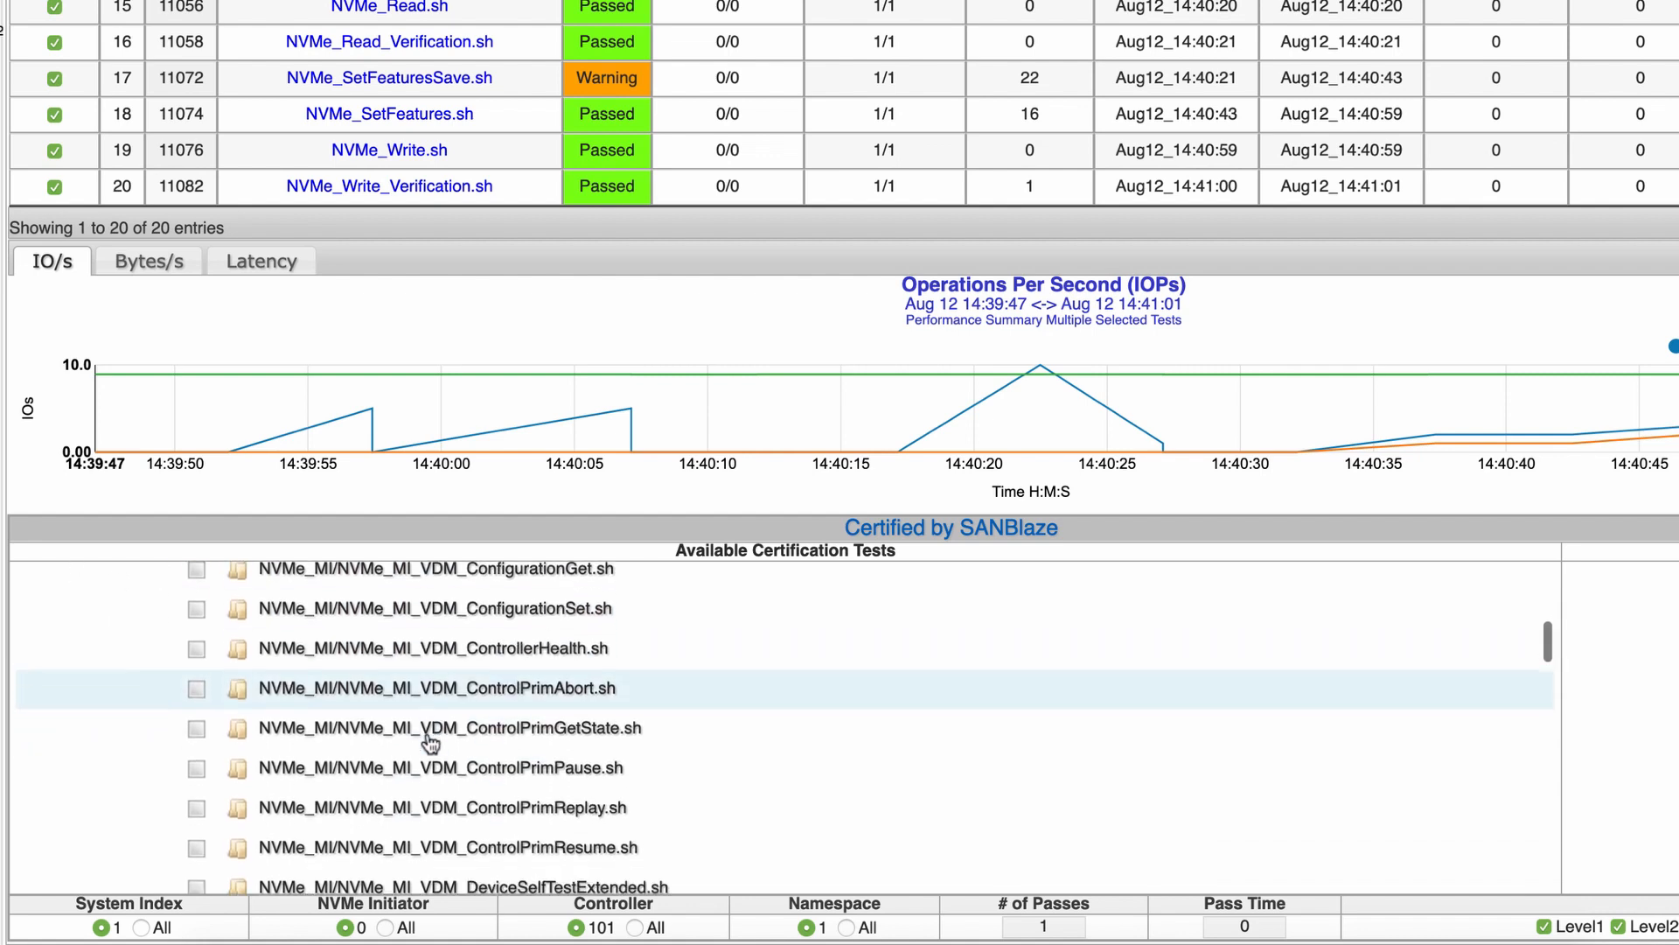
scroll(428, 742, down, 7)
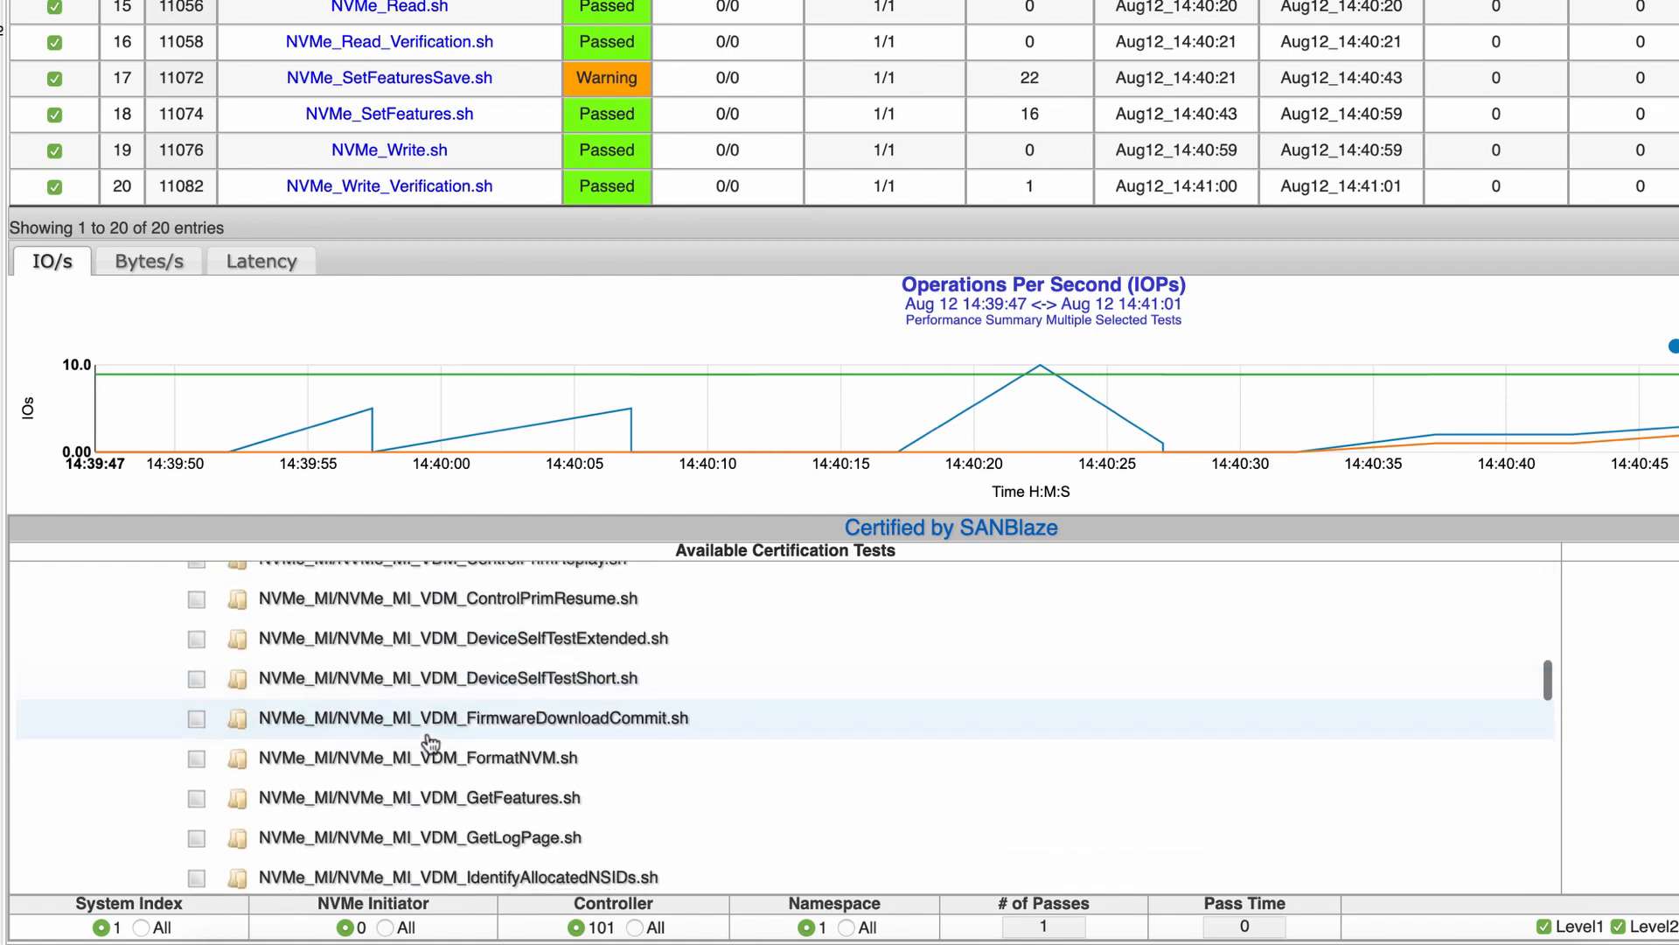
scroll(429, 741, down, 9)
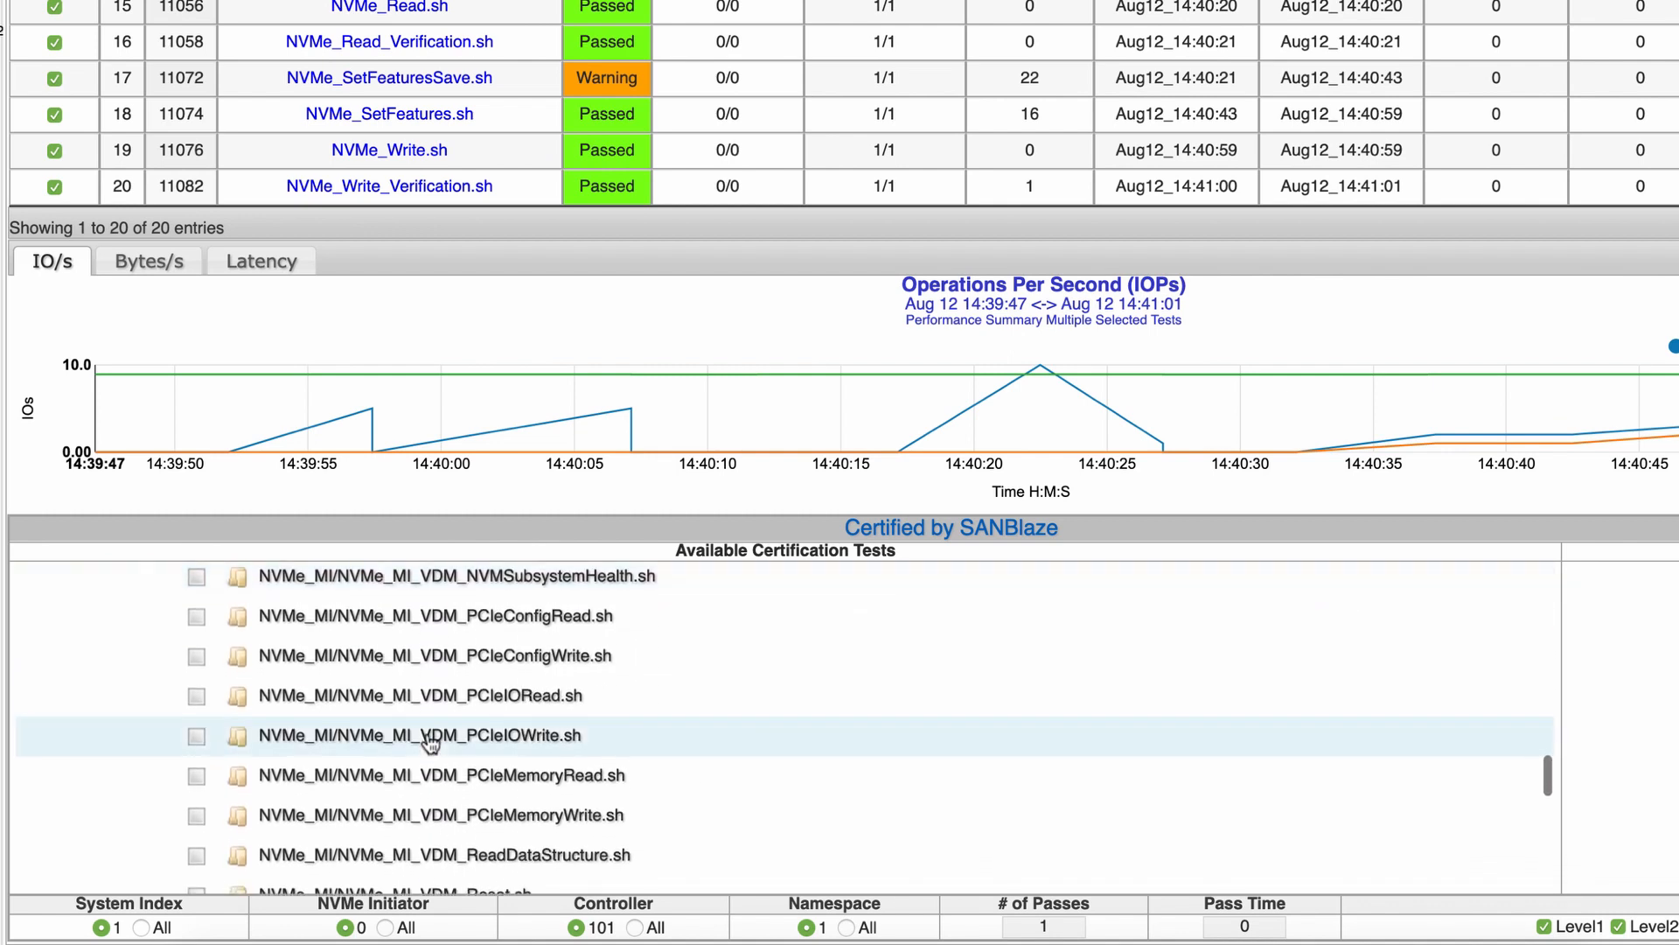
scroll(428, 742, down, 4)
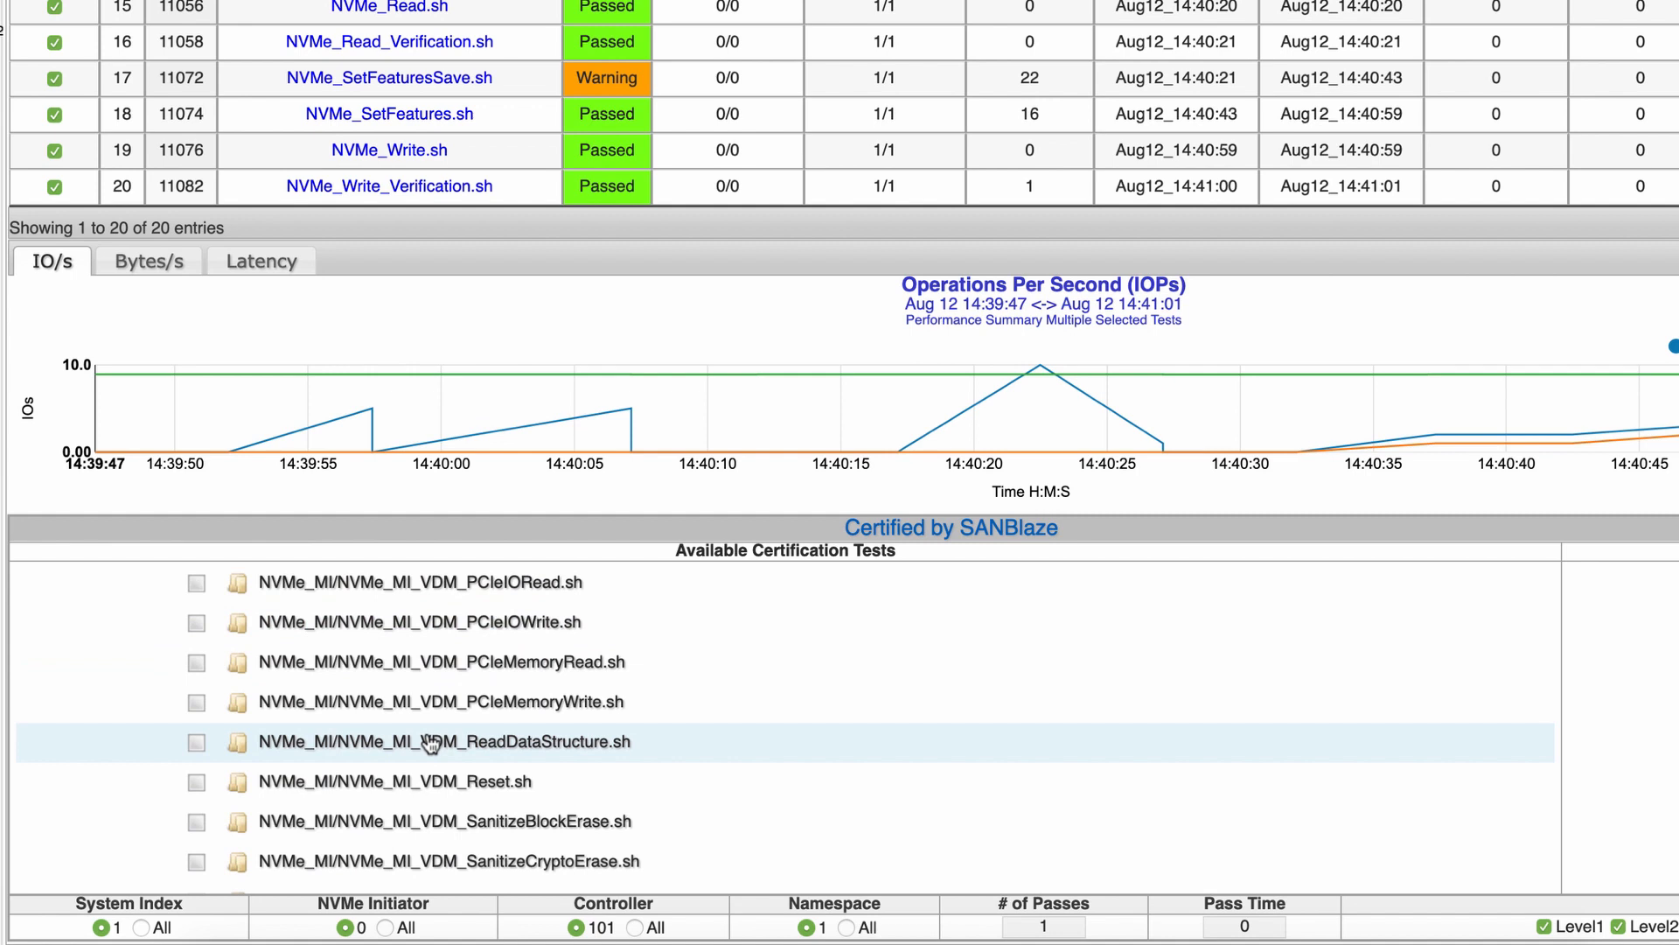
scroll(869, 761, down, 8)
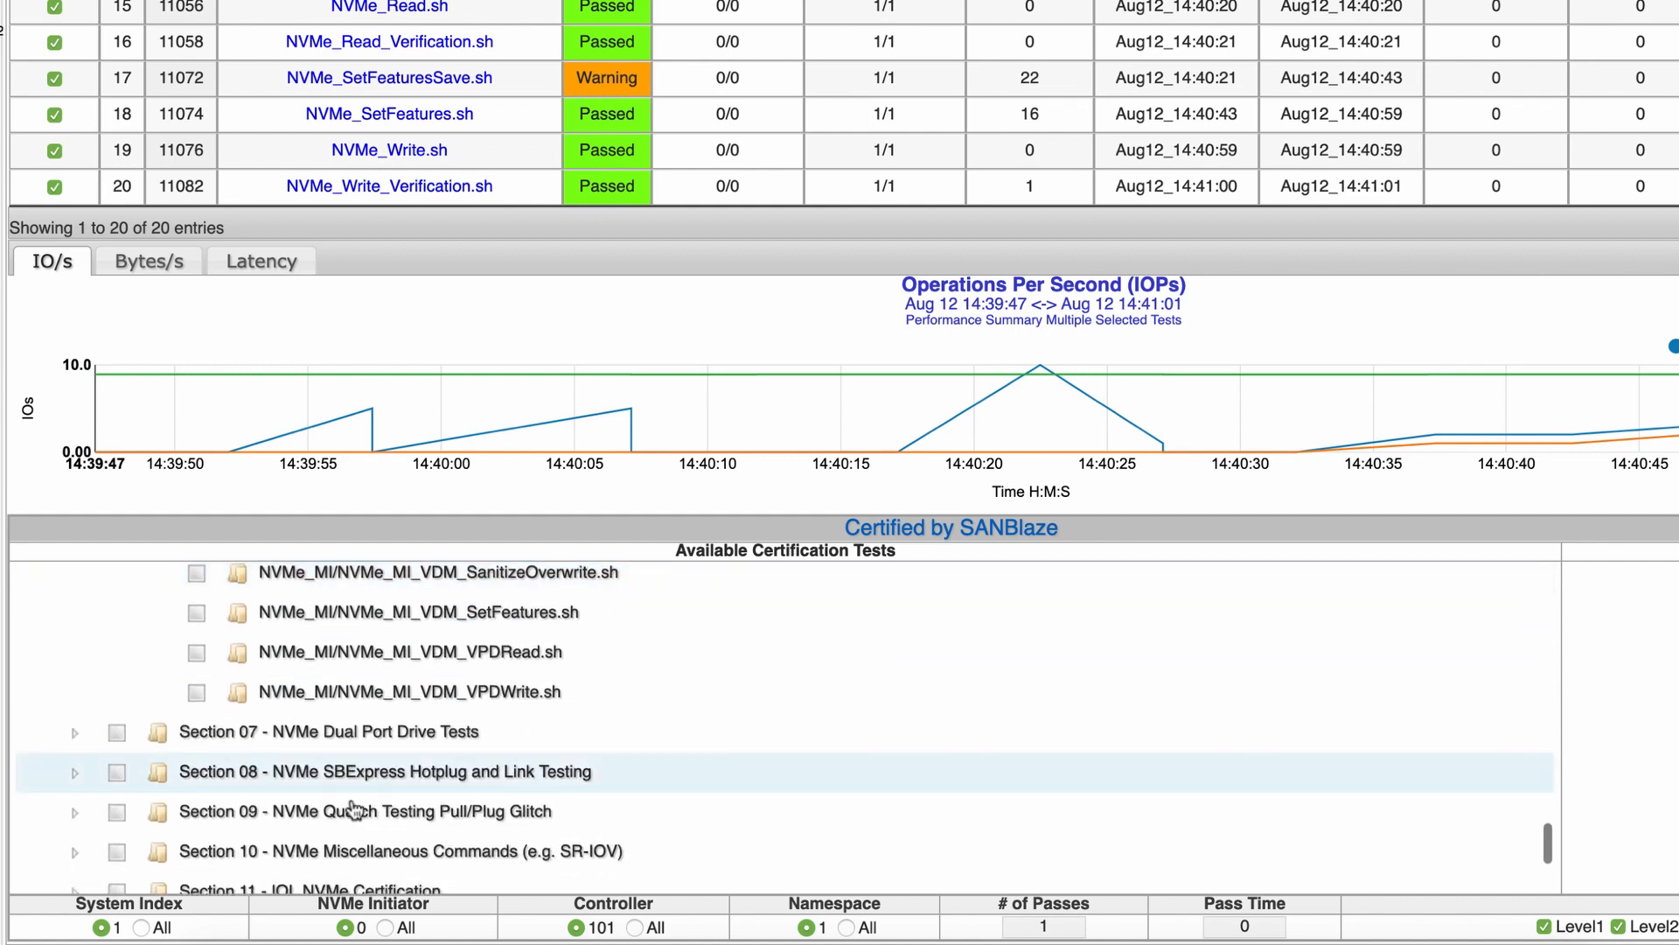
scroll(353, 810, down, 4)
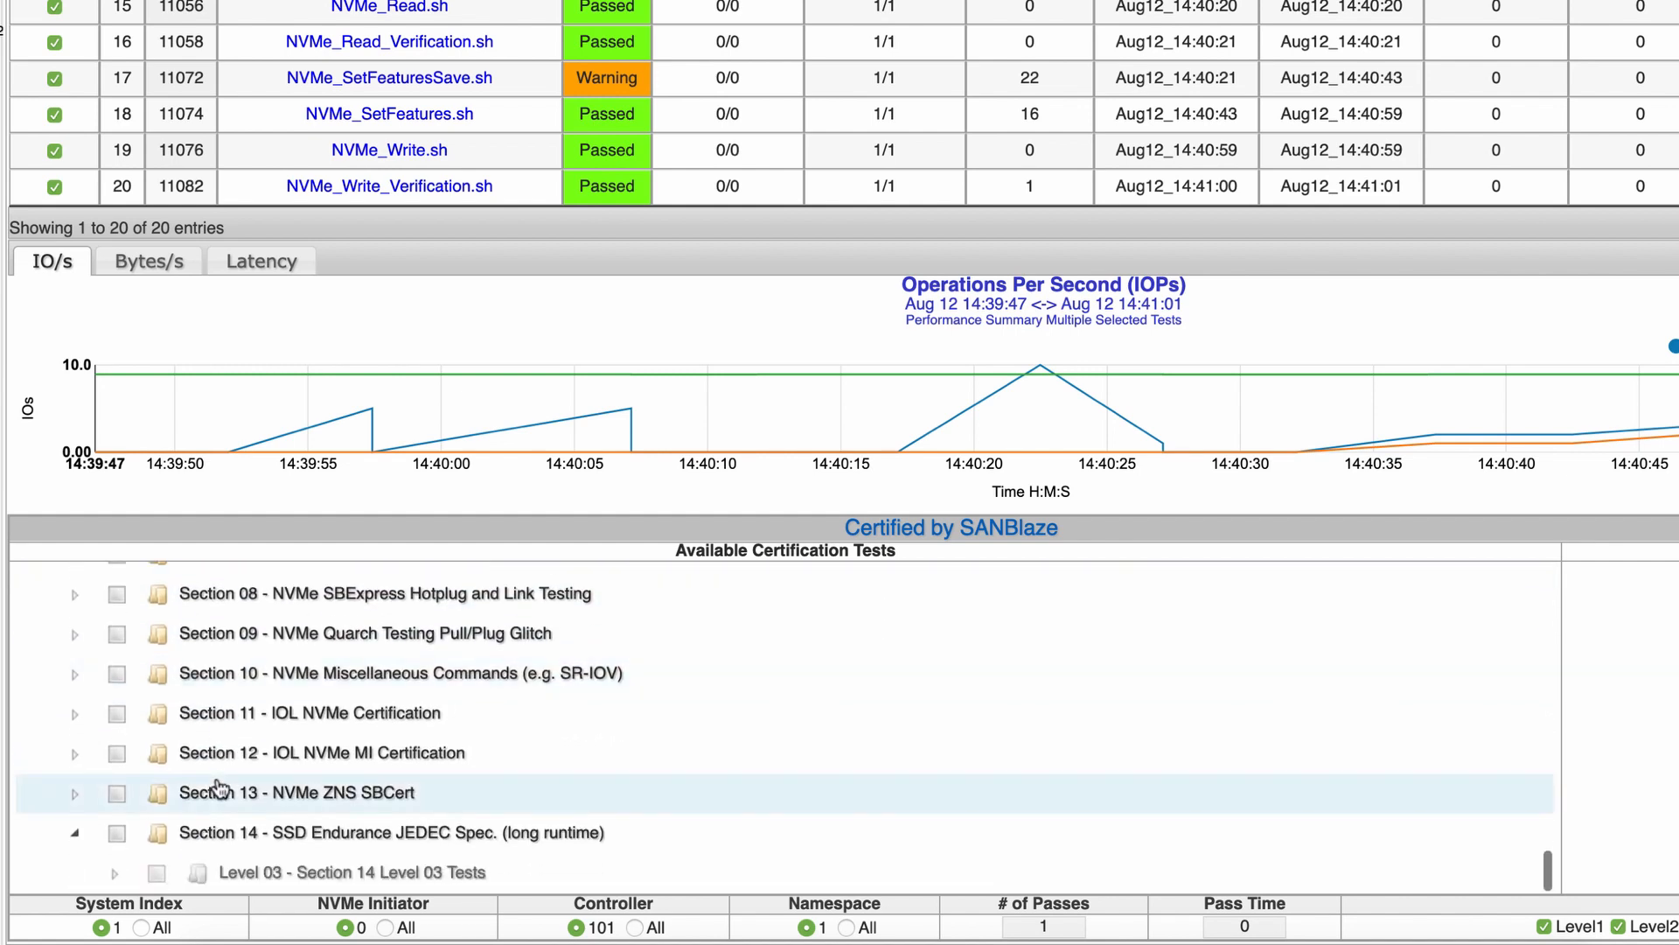
Expand Section 13 - NVMe ZNS SBCert's Level 01 and scroll through its ZNS scripts, IdentifyZNSNamespace to RunIO
click(74, 793)
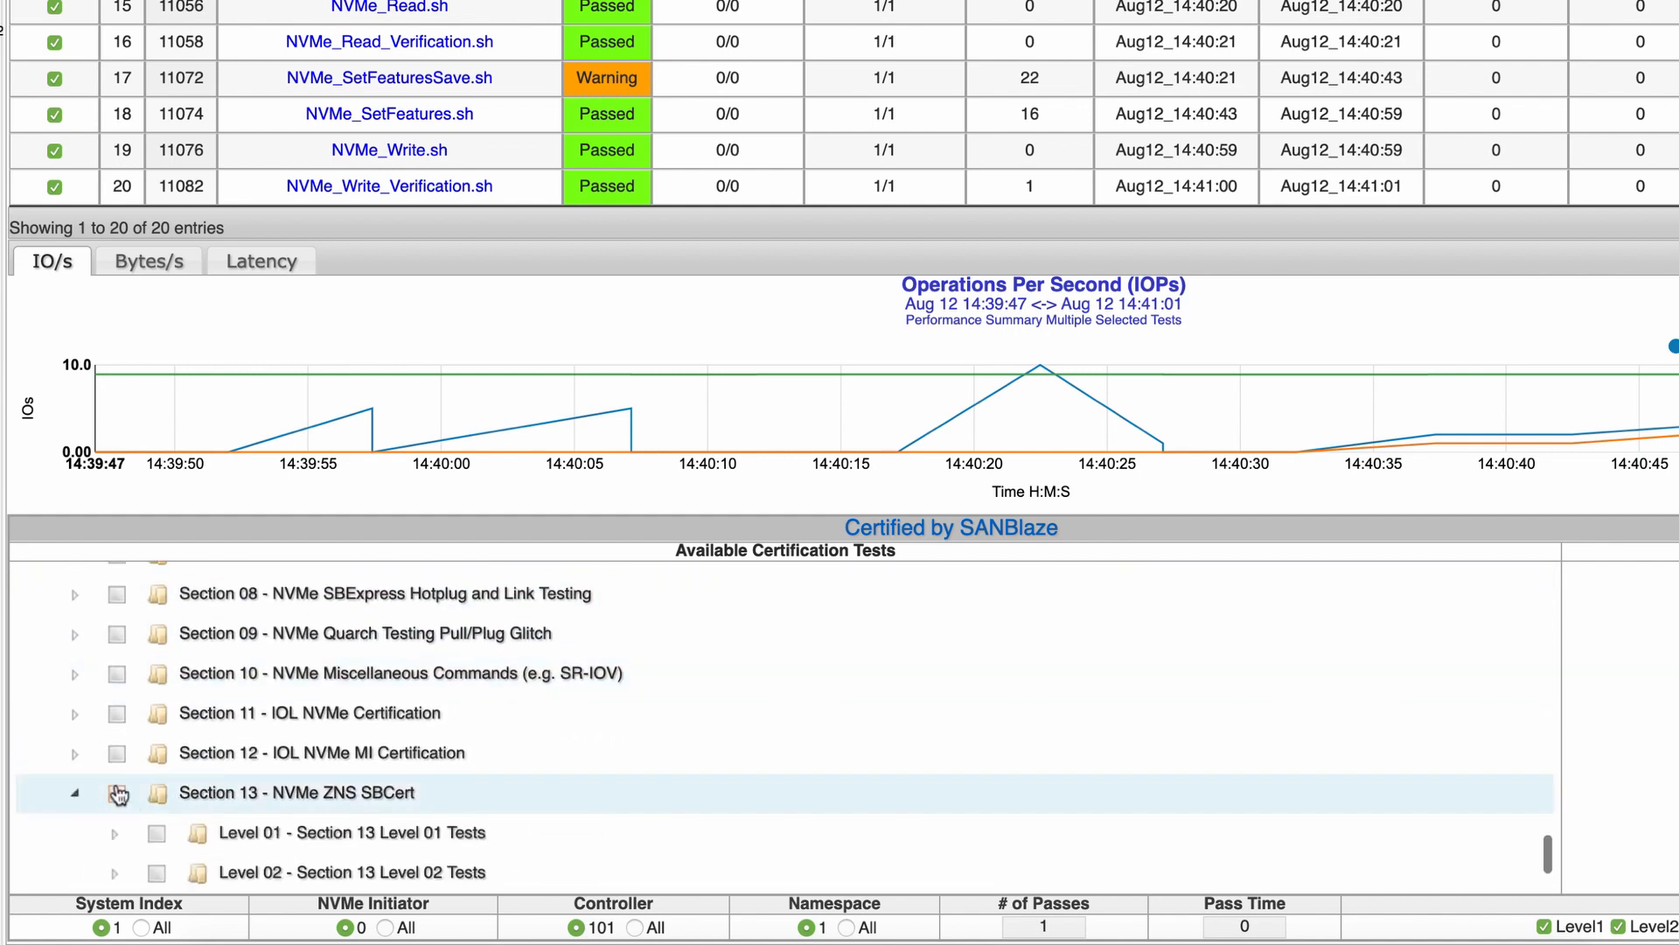
scroll(119, 794, down, 3)
click(116, 716)
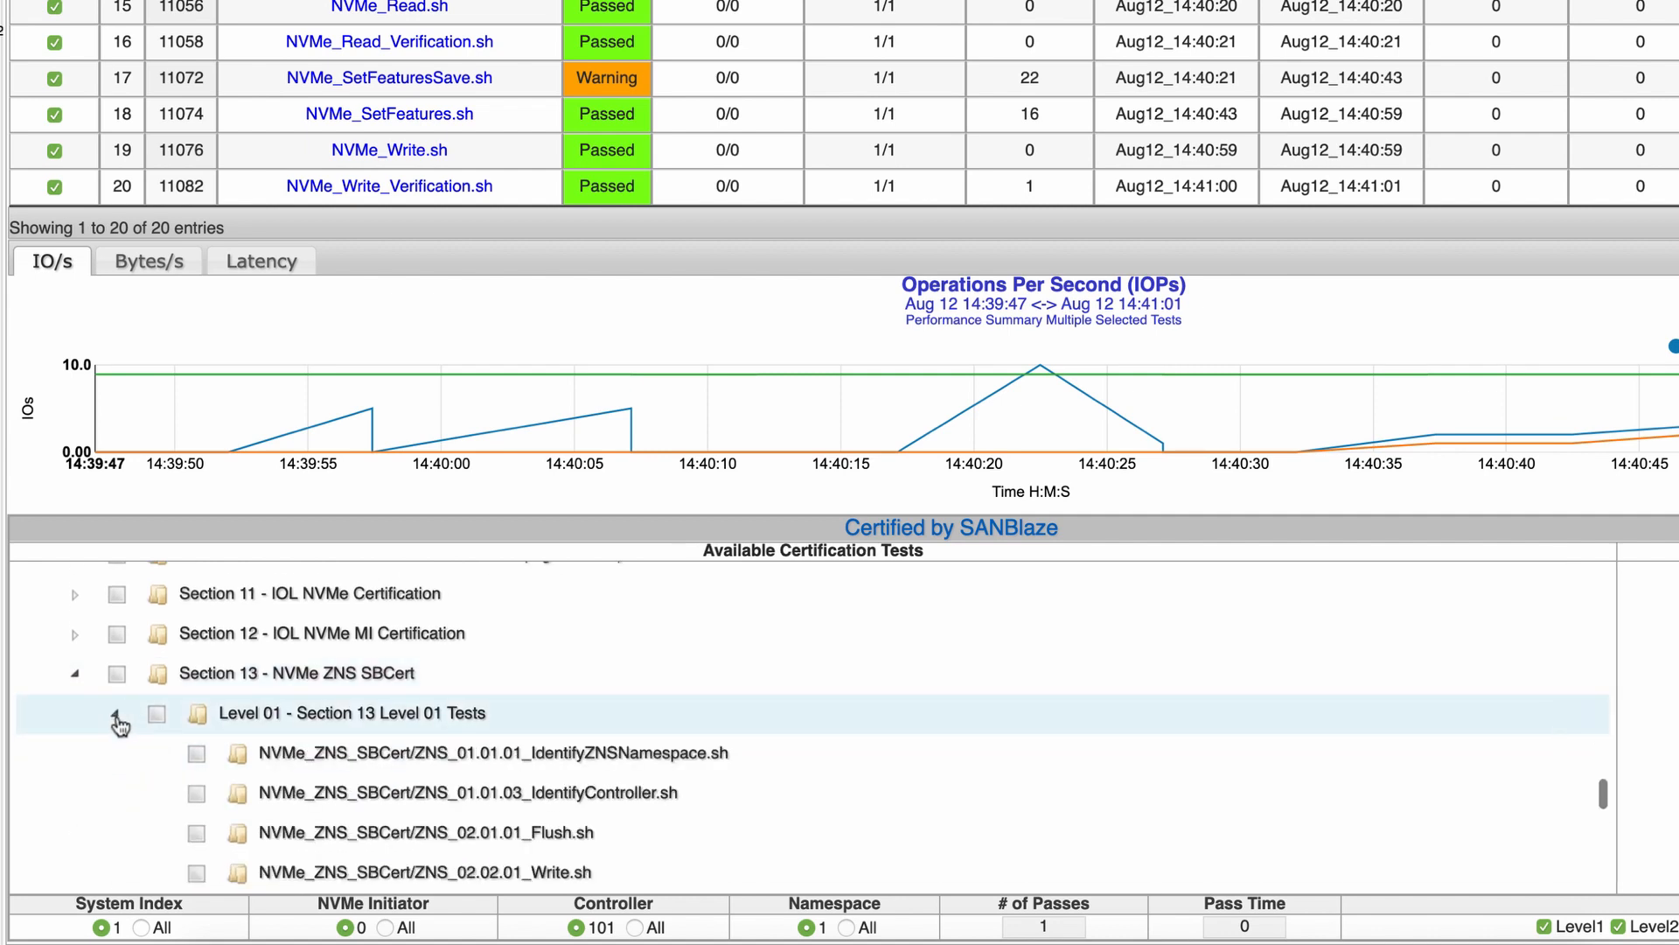
scroll(577, 791, down, 2)
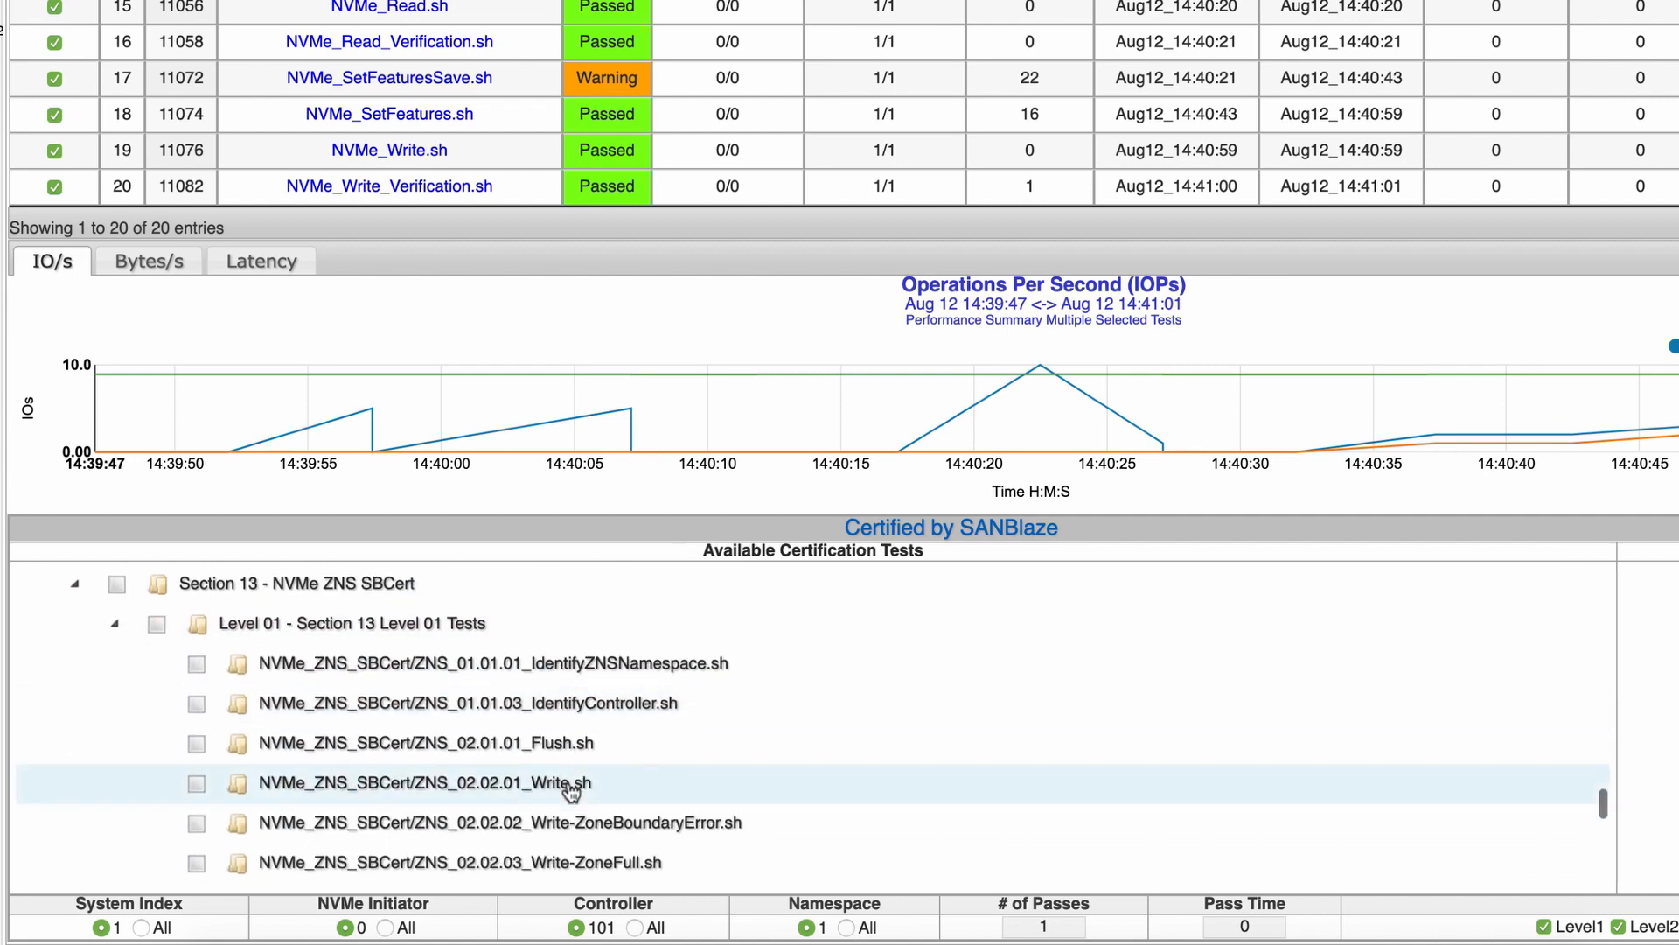
scroll(570, 792, down, 10)
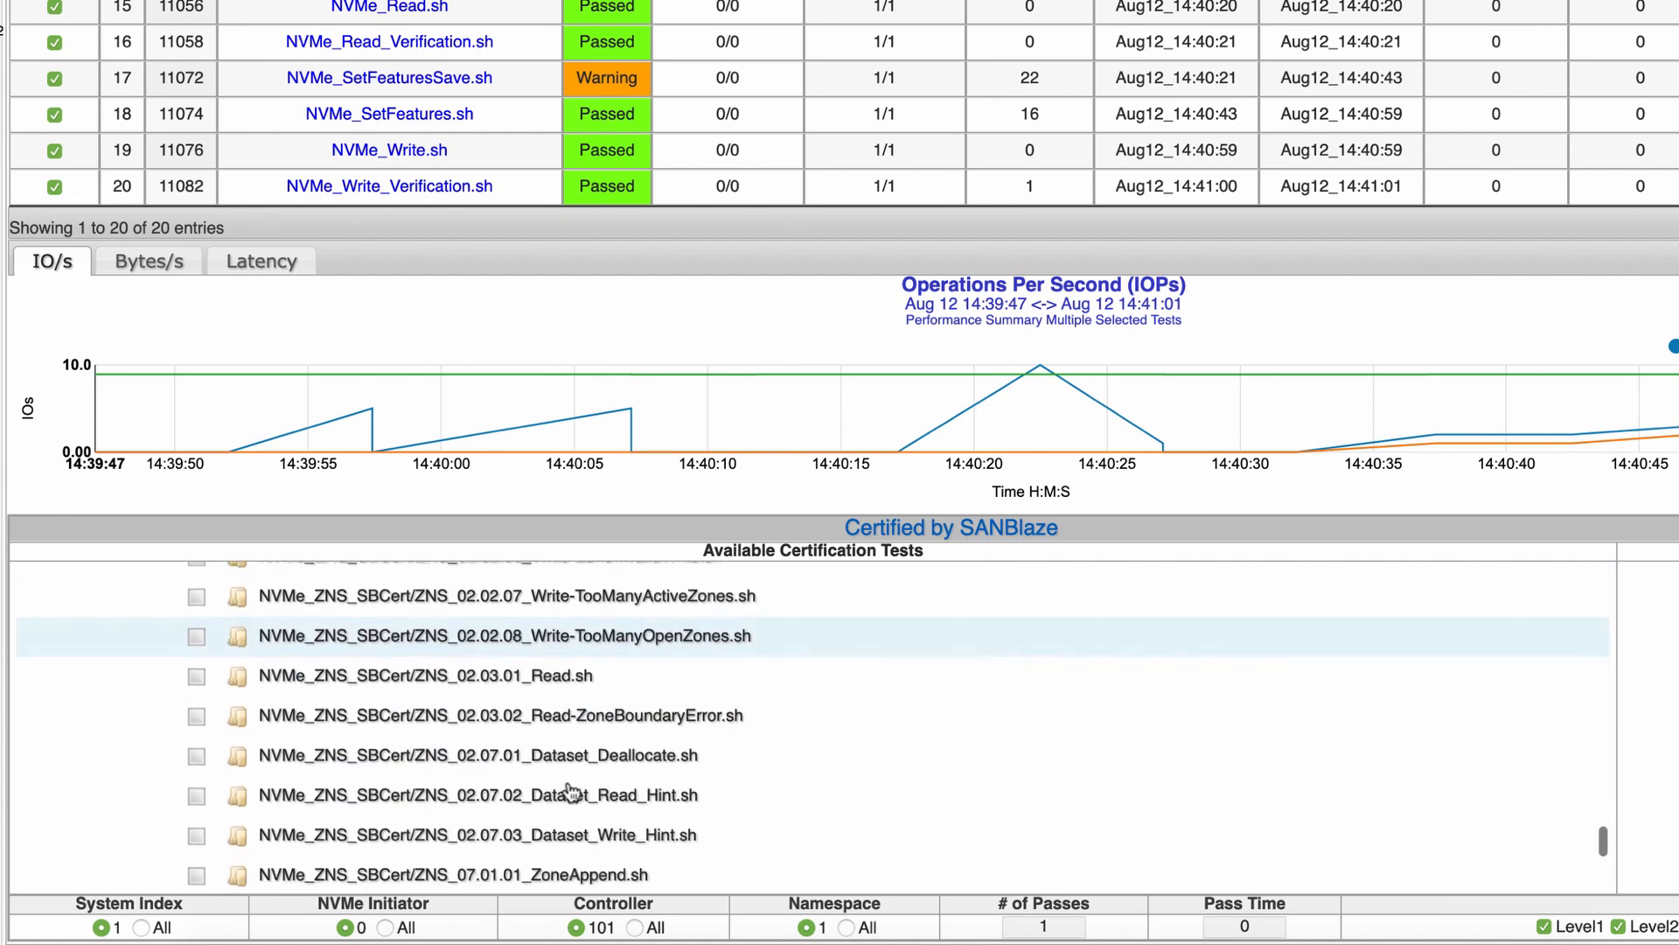
scroll(571, 792, down, 3)
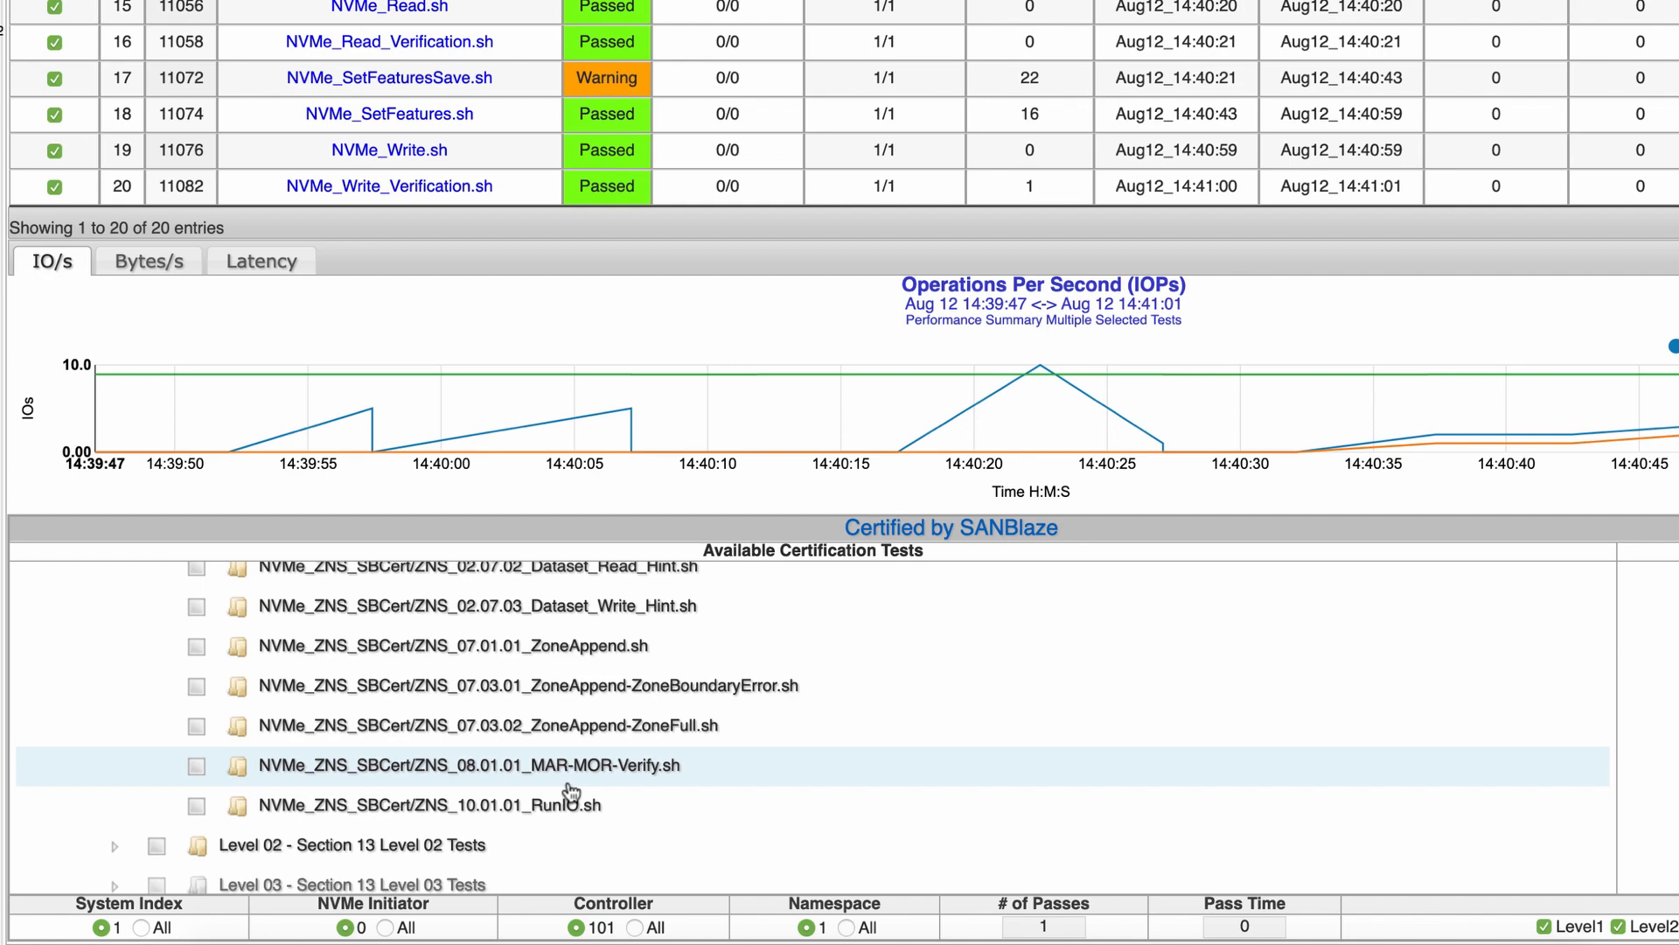
scroll(571, 792, up, 20)
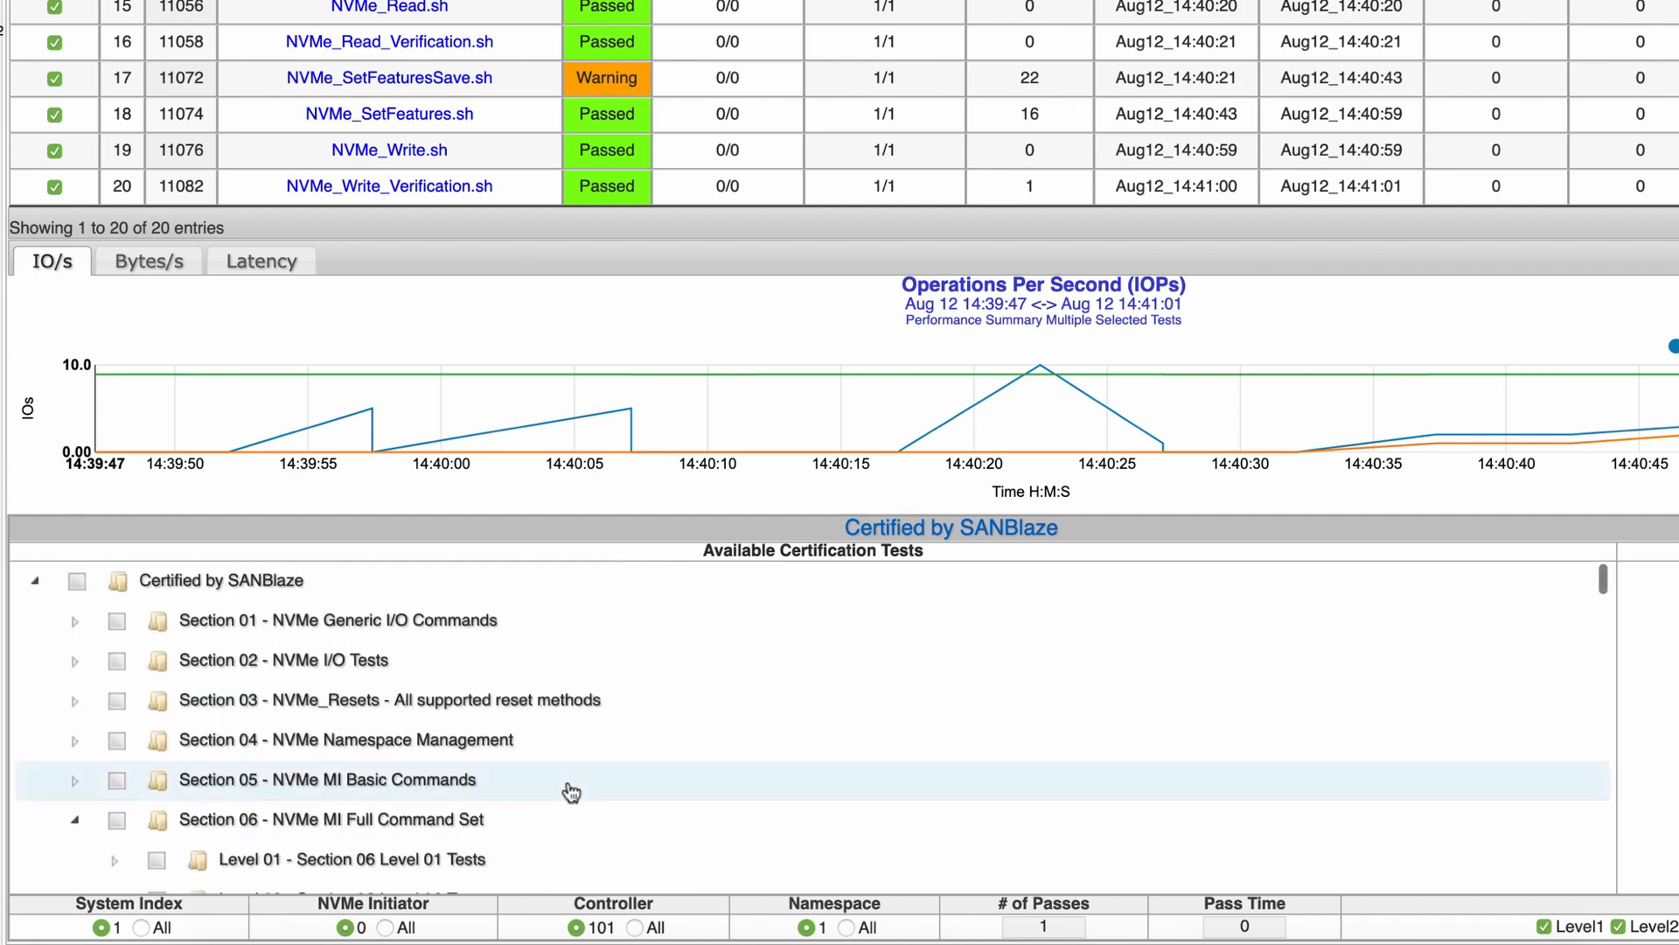